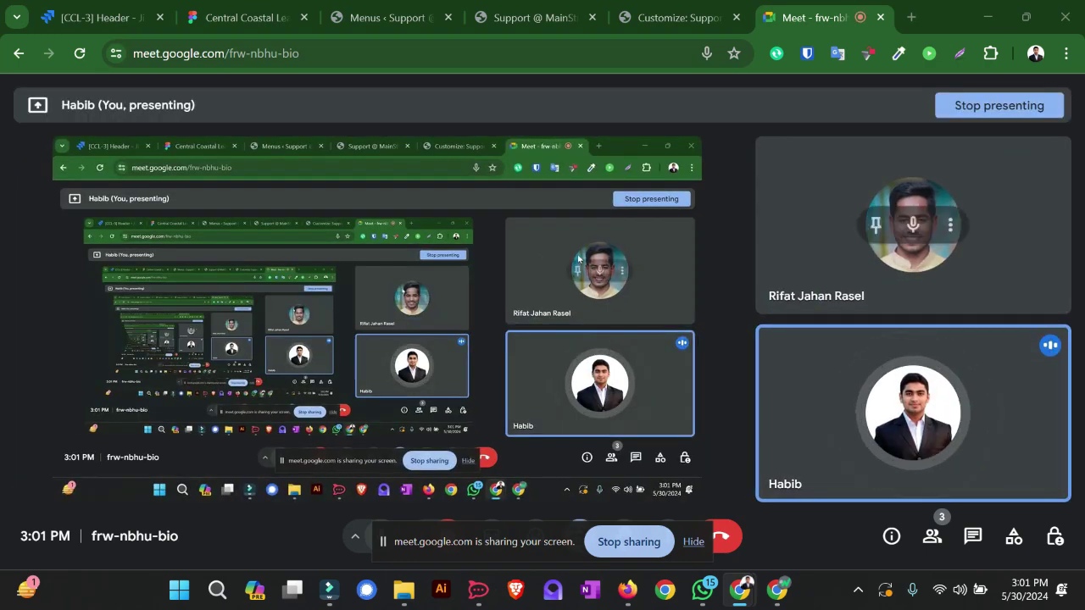
Step: In the site's Additional CSS, delete the code above the "footer css" comment along with the extra blank line
{"action": "left_click", "coordinate": [678, 17]}
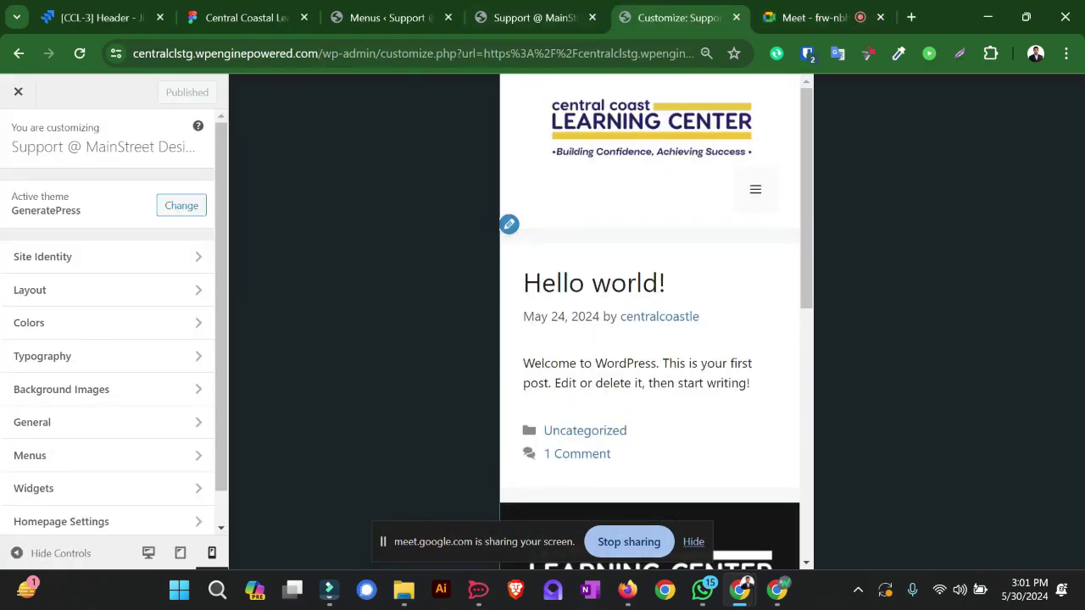
{"action": "scroll", "coordinate": [199, 489], "scroll_direction": "down", "scroll_amount": 1}
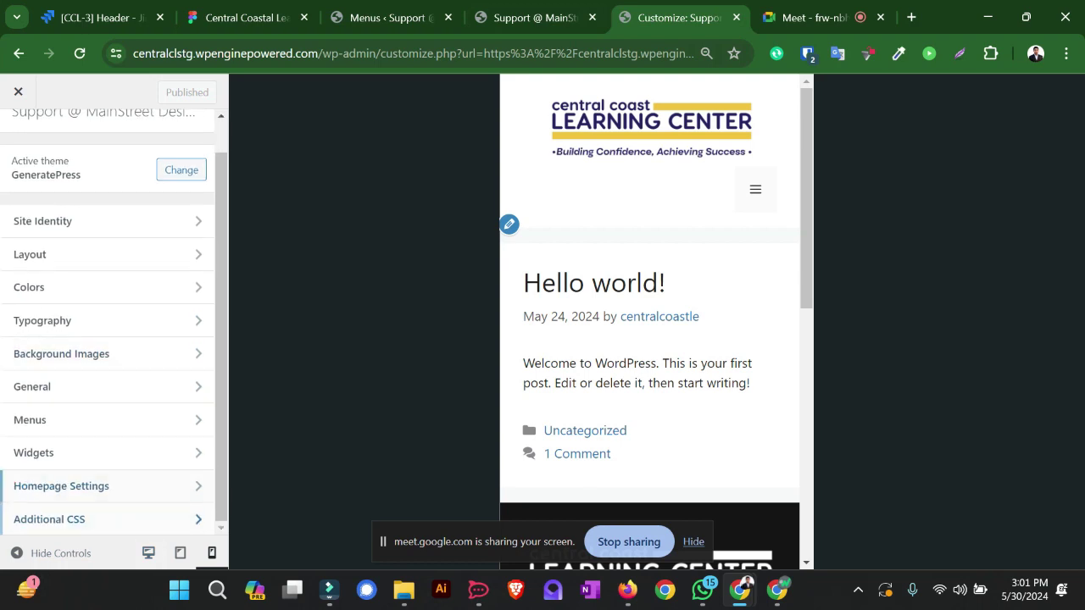
{"action": "left_click", "coordinate": [102, 518]}
{"action": "left_click_drag", "start_coordinate": [146, 242], "coordinate": [24, 210]}
{"action": "left_click_drag", "start_coordinate": [32, 256], "coordinate": [10, 170]}
{"action": "key", "text": "BackSpace"}
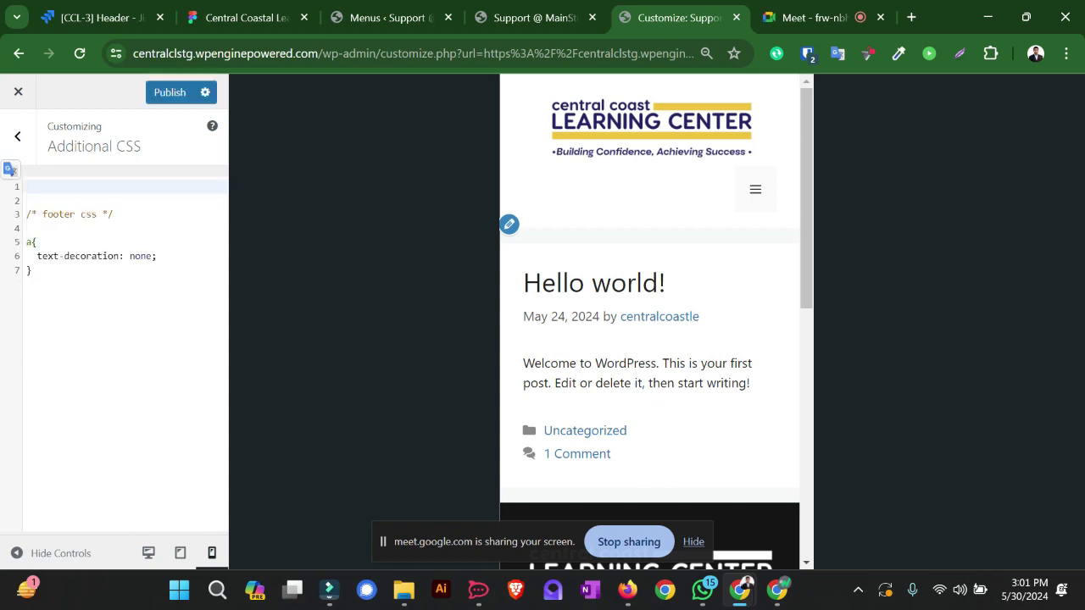
{"action": "left_click", "coordinate": [26, 200]}
{"action": "key", "text": "BackSpace"}
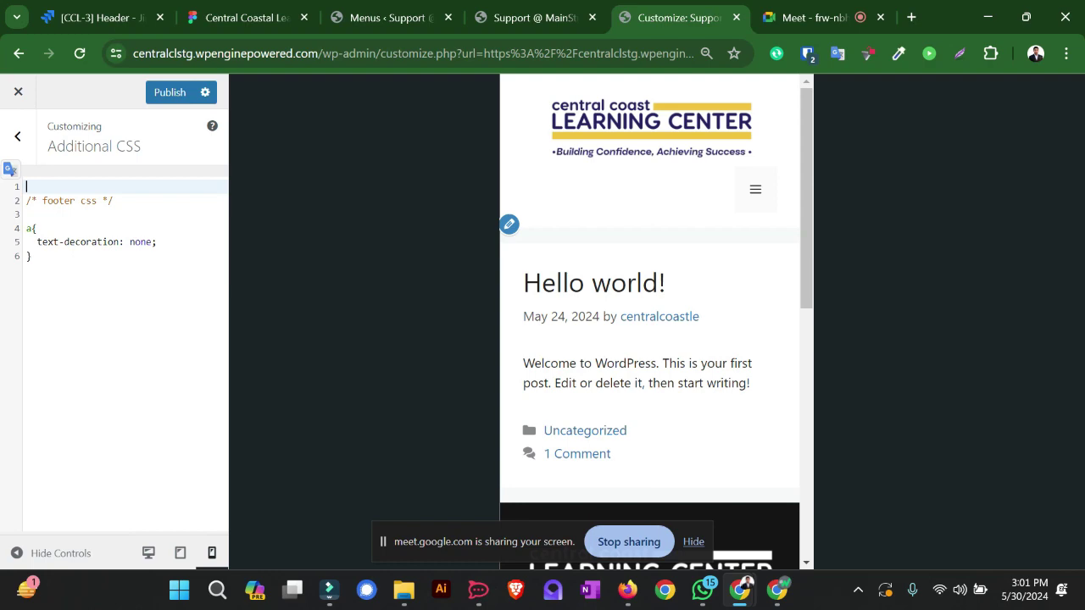
{"action": "scroll", "coordinate": [650, 322], "scroll_direction": "down", "scroll_amount": 5}
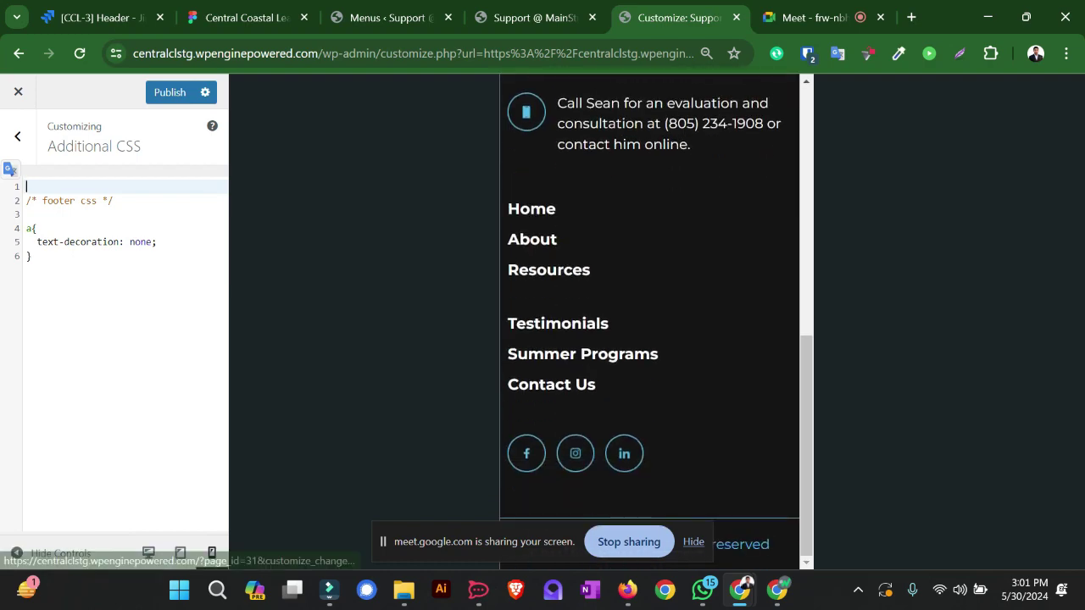
{"action": "left_click", "coordinate": [32, 256]}
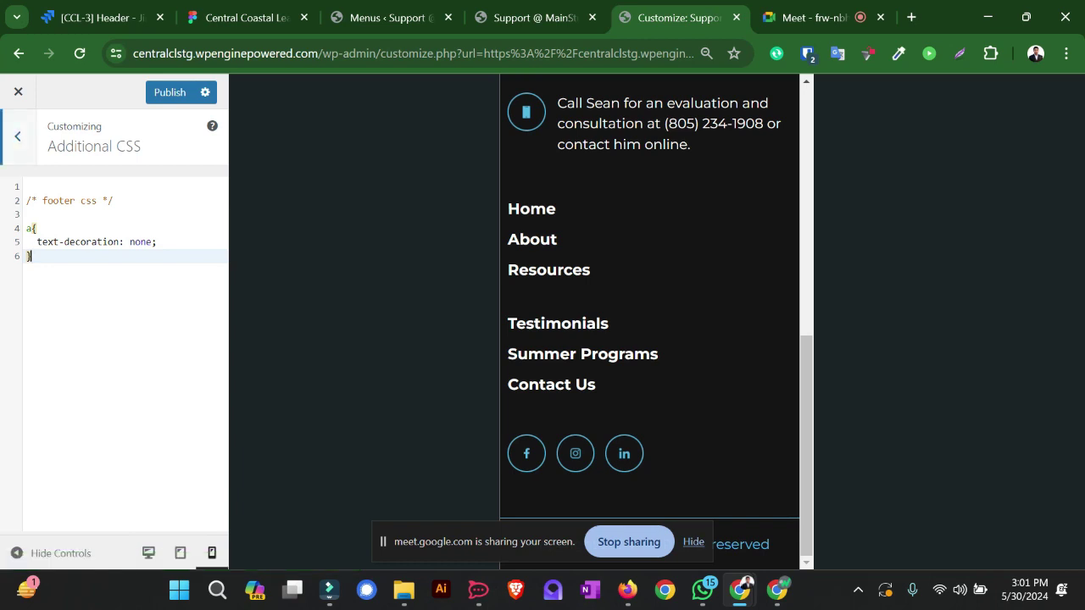
{"action": "left_click", "coordinate": [17, 136]}
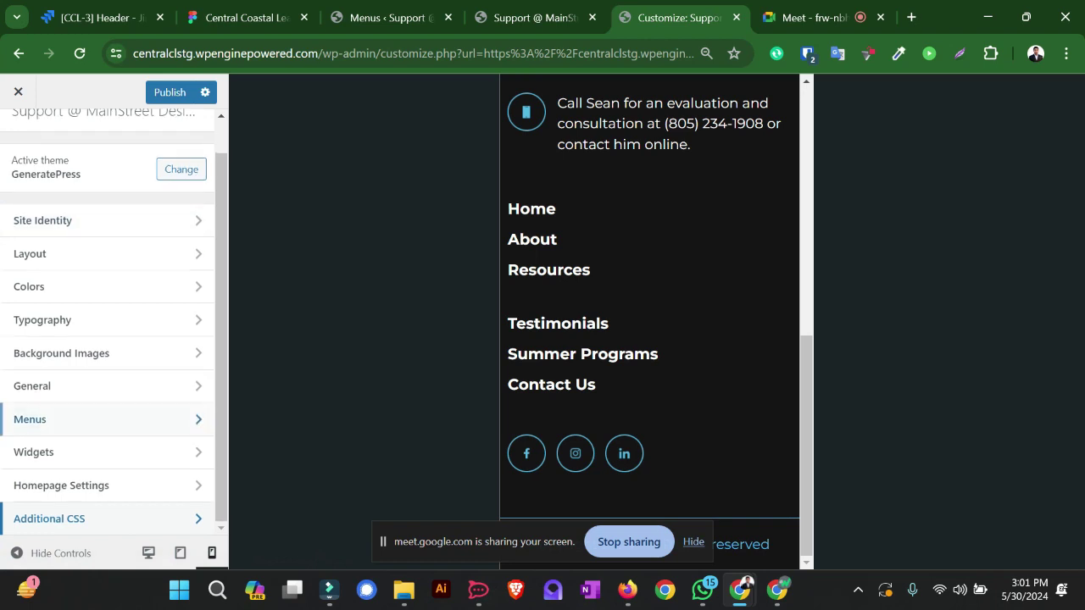
{"action": "left_click", "coordinate": [49, 518]}
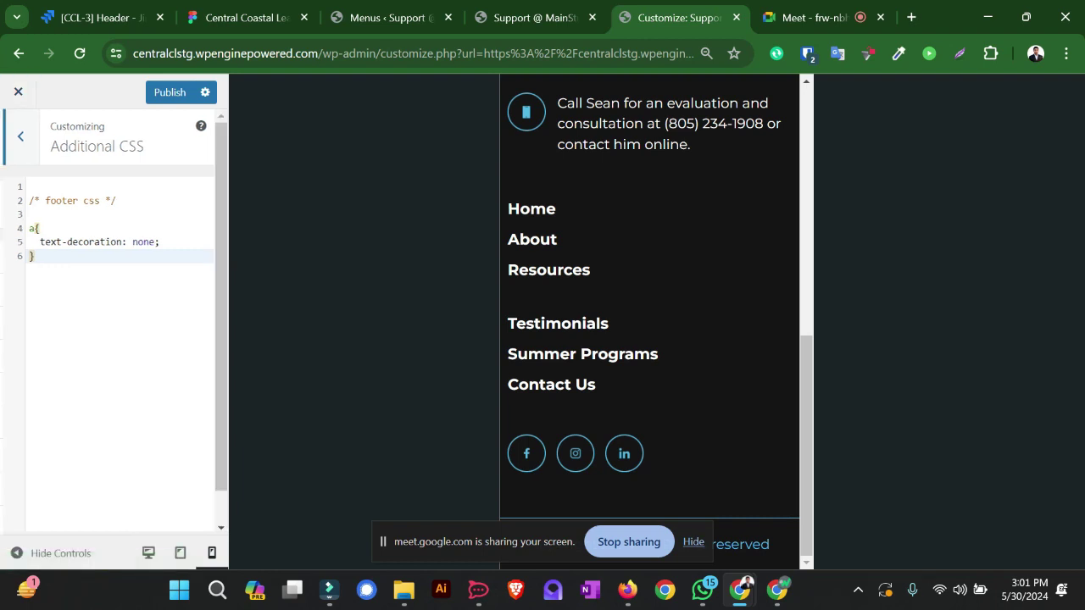
{"action": "left_click", "coordinate": [16, 135]}
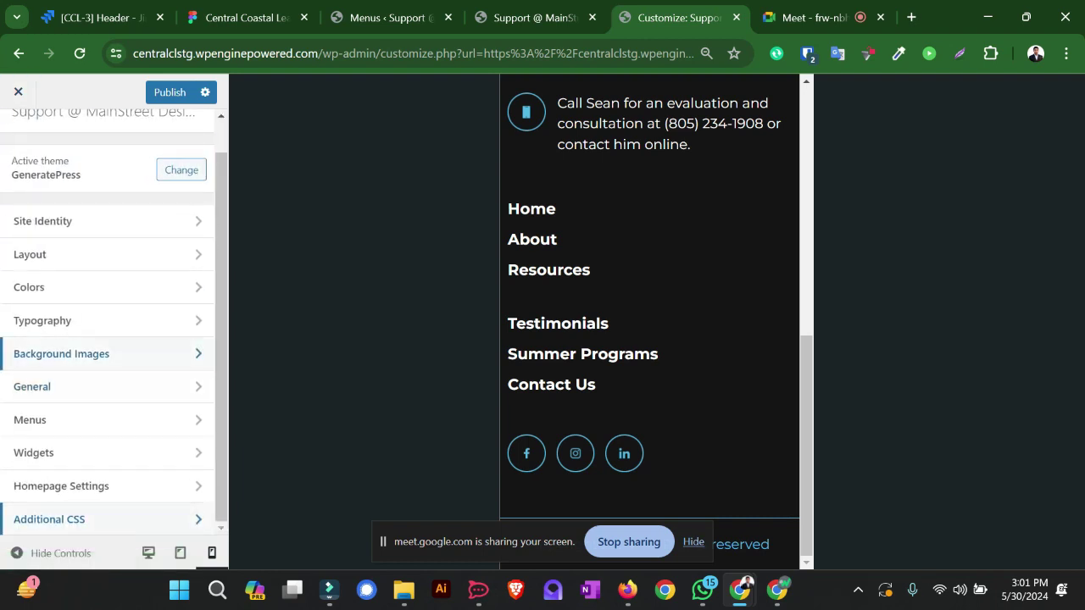
Step: Set Underline Links to Never in the General theme settings and publish the change
{"action": "scroll", "coordinate": [85, 356], "scroll_direction": "up", "scroll_amount": 1}
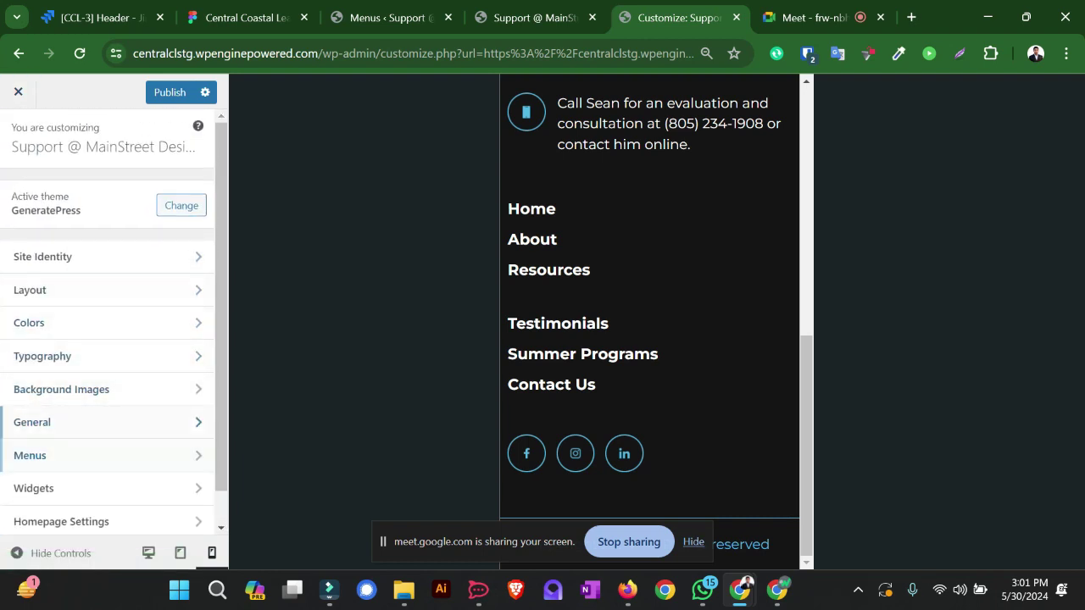
{"action": "left_click", "coordinate": [51, 422]}
{"action": "scroll", "coordinate": [113, 320], "scroll_direction": "down", "scroll_amount": 1}
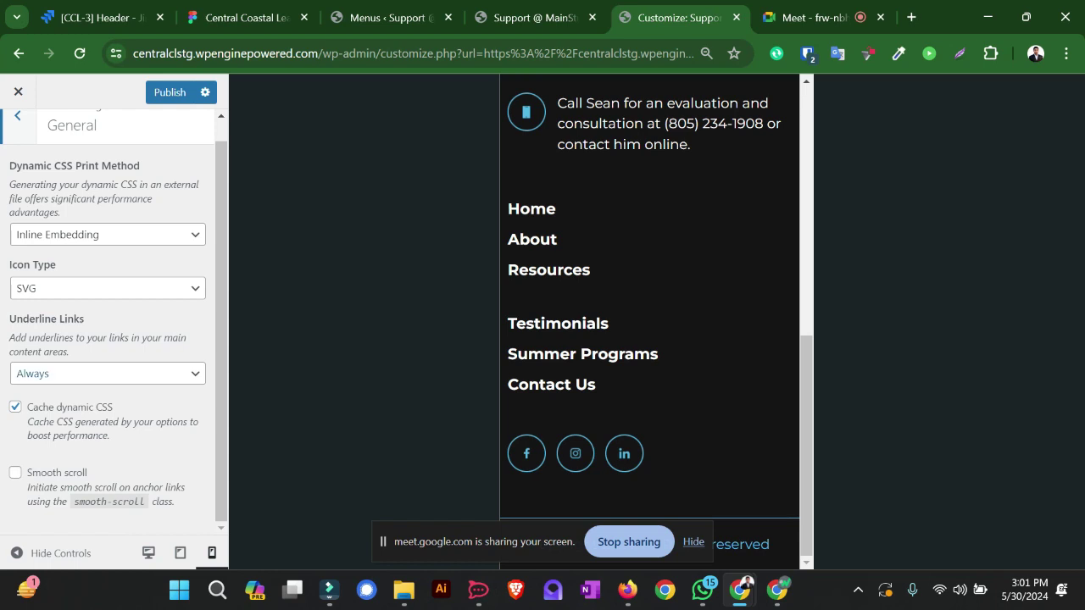
{"action": "left_click", "coordinate": [108, 373]}
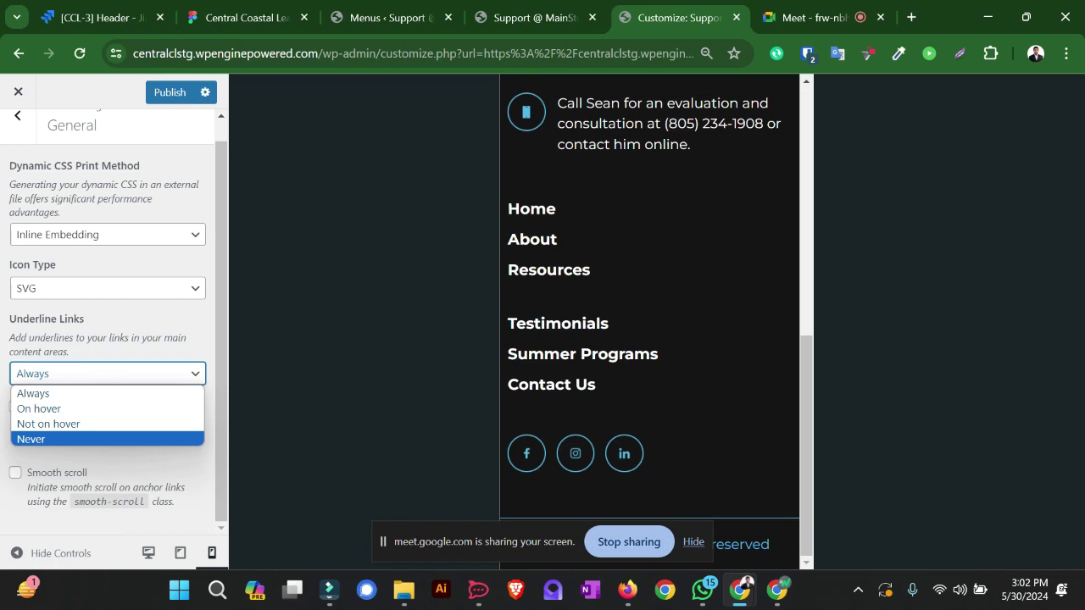
{"action": "key", "text": "Return"}
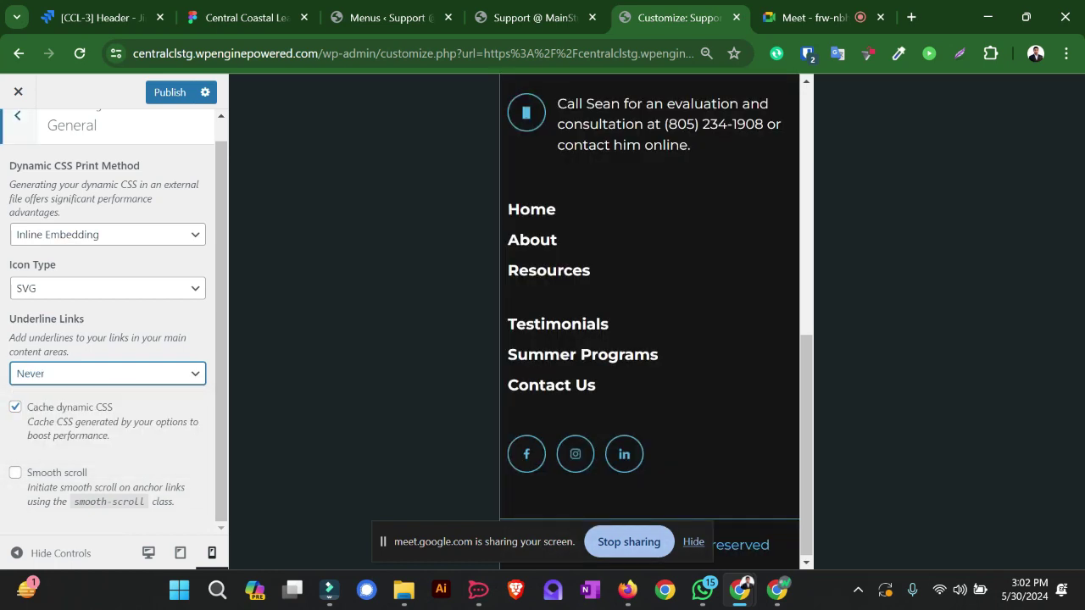
{"action": "left_click", "coordinate": [170, 92]}
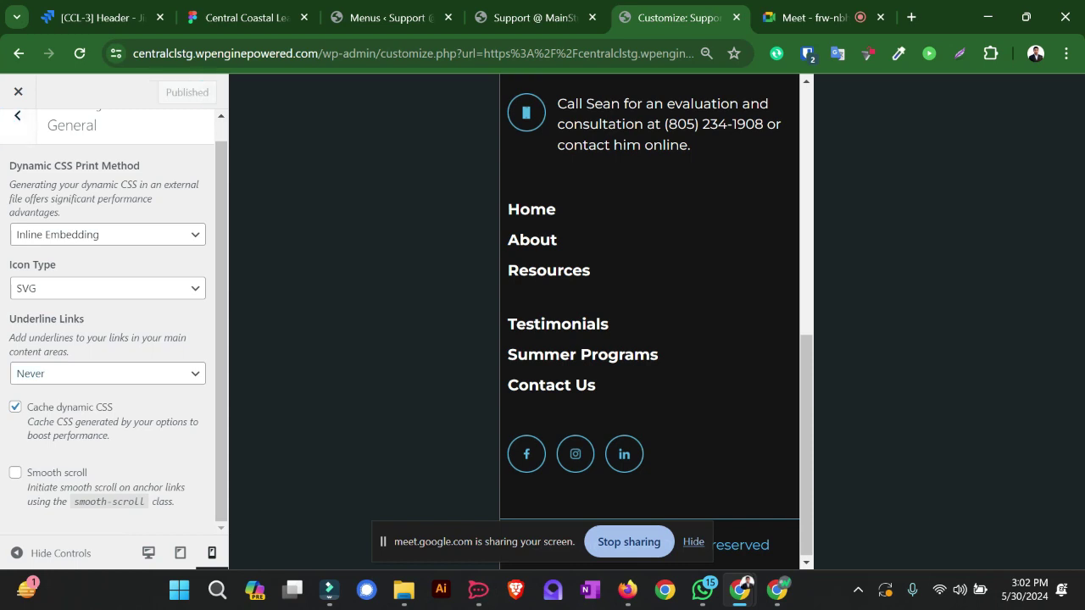
Step: Delete all remaining code from the Additional CSS, including the footer comment and link rule, and publish
{"action": "left_click", "coordinate": [16, 472]}
{"action": "left_click", "coordinate": [17, 115]}
{"action": "scroll", "coordinate": [110, 382], "scroll_direction": "down", "scroll_amount": 1}
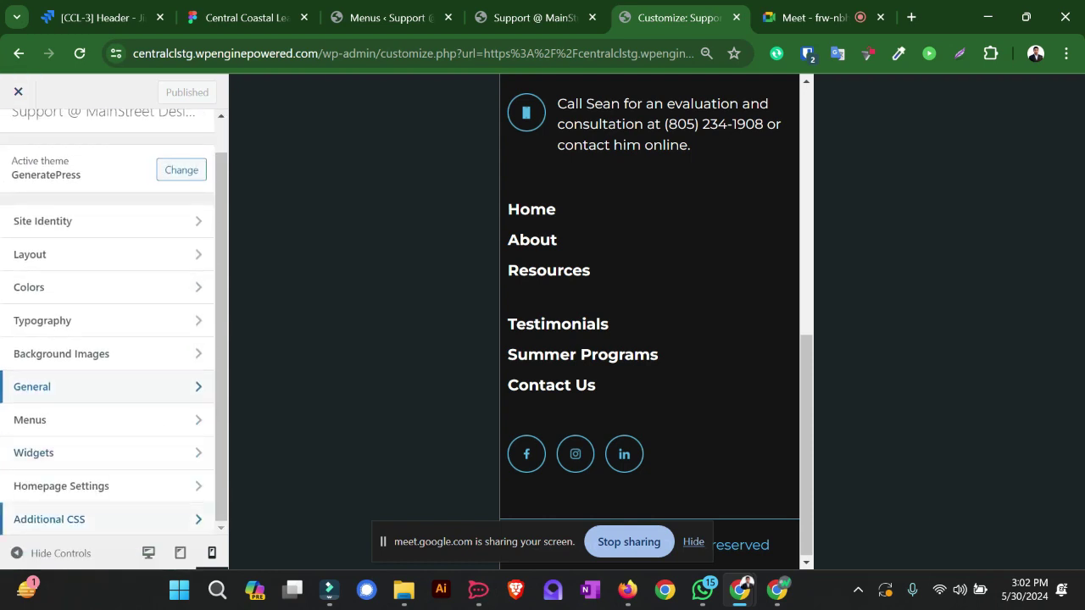
{"action": "left_click", "coordinate": [84, 516]}
{"action": "key", "text": "shift+Up"}
{"action": "key", "text": "shift+Up"}
{"action": "key", "text": "shift+Up"}
{"action": "key", "text": "shift+Up"}
{"action": "key", "text": "shift+Up"}
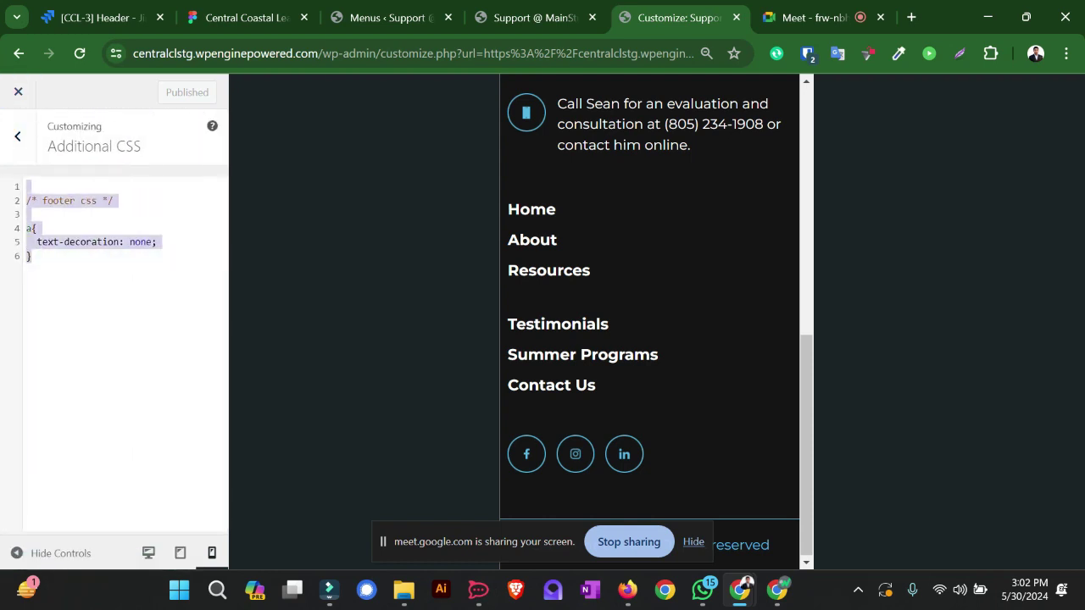
{"action": "key", "text": "BackSpace"}
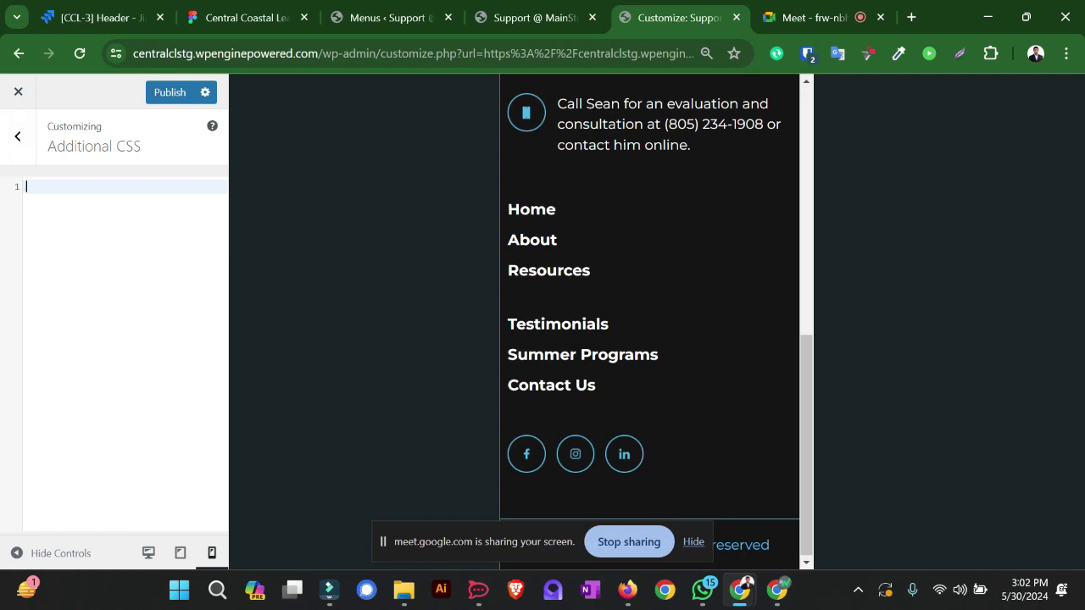
{"action": "key", "text": "ctrl+s"}
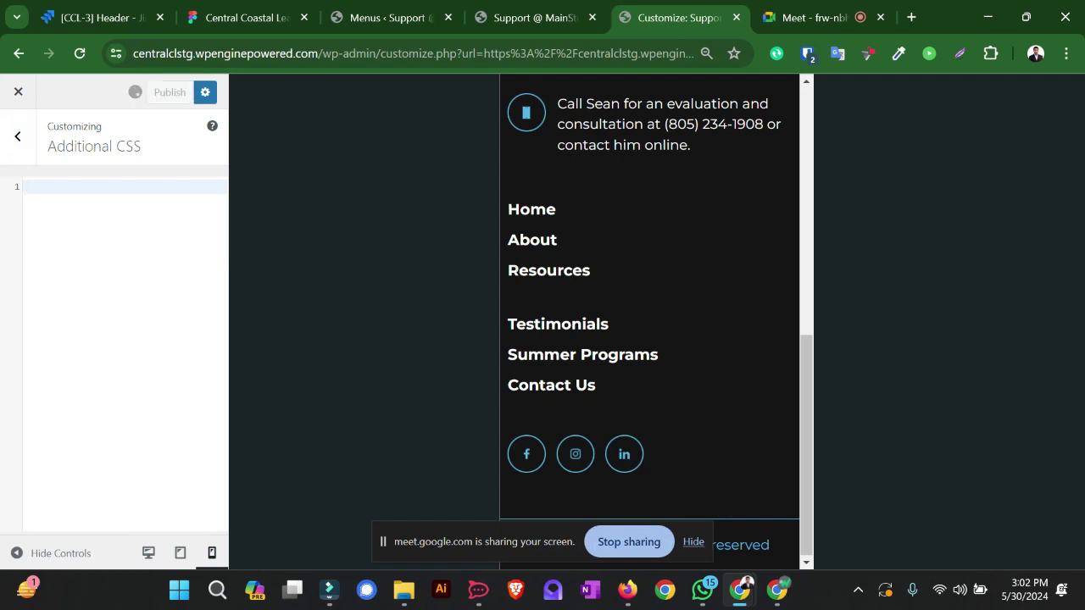
Step: Switch the site preview to desktop size and open the theme's Layout settings
{"action": "left_click", "coordinate": [17, 135]}
{"action": "scroll", "coordinate": [110, 322], "scroll_direction": "up", "scroll_amount": 1}
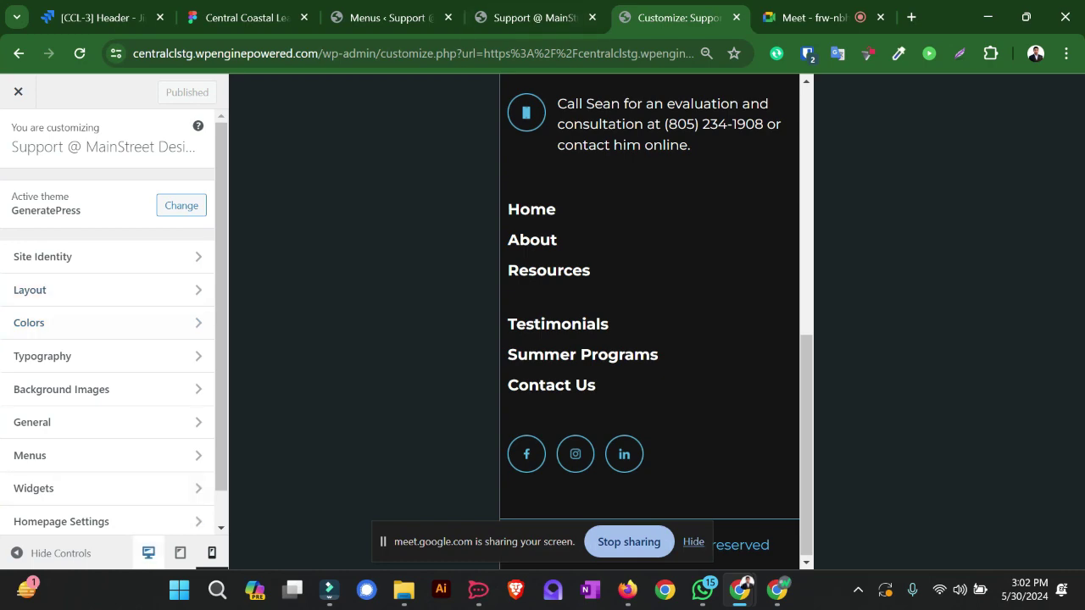
{"action": "left_click", "coordinate": [148, 553]}
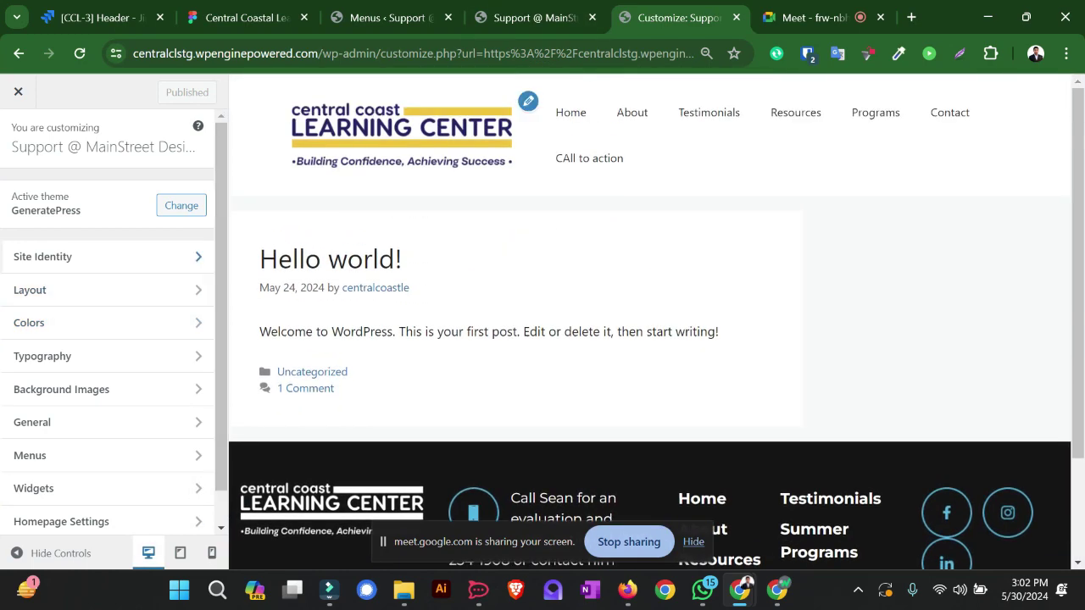
{"action": "left_click", "coordinate": [102, 290]}
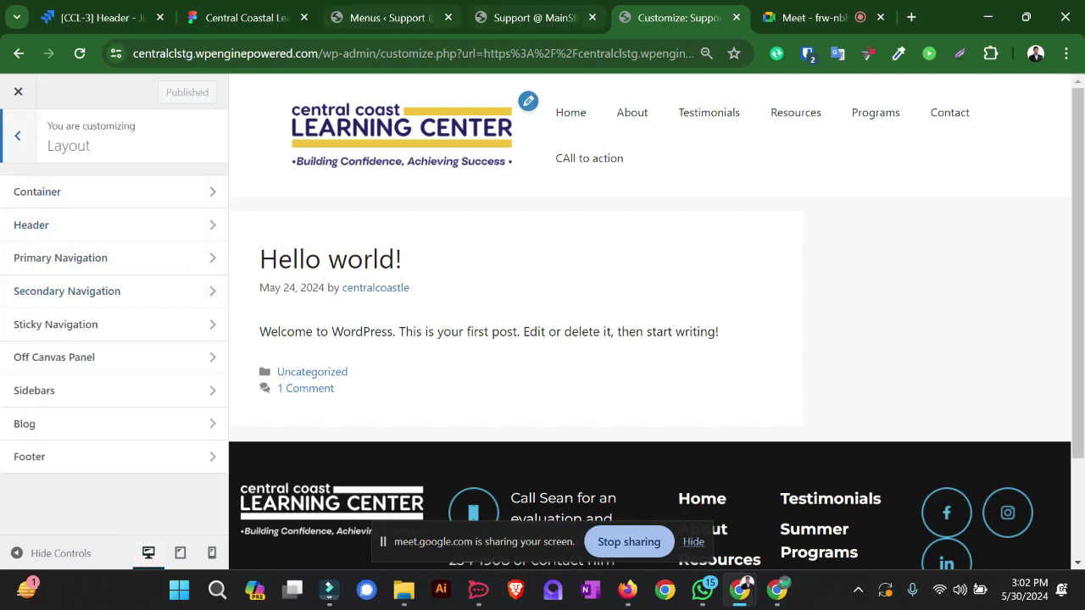
Step: Return to the WordPress admin and open the list of theme Elements
{"action": "left_click", "coordinate": [386, 17]}
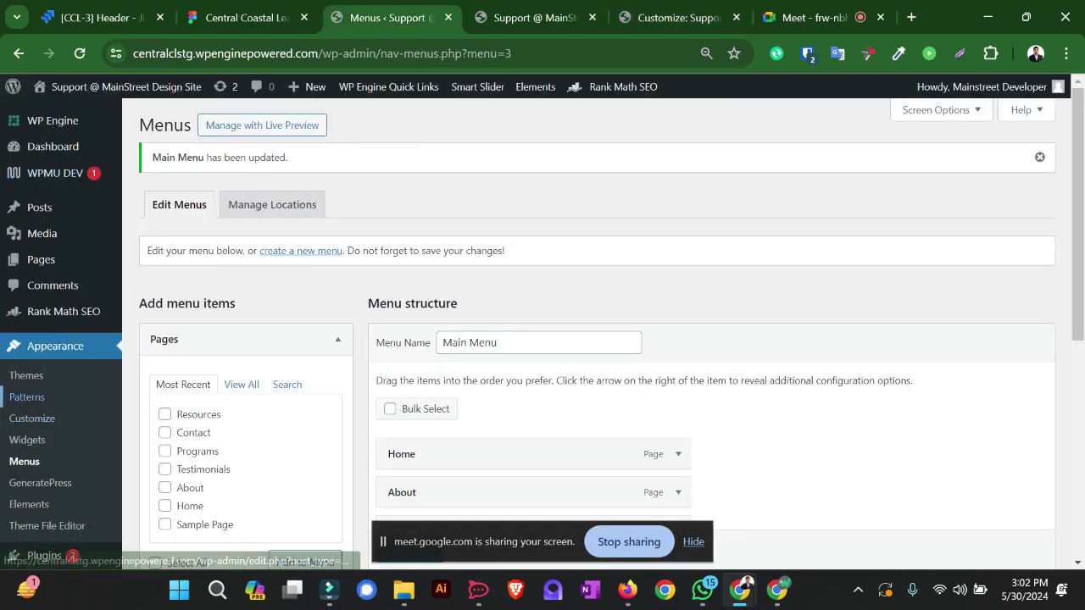
{"action": "scroll", "coordinate": [39, 508], "scroll_direction": "down", "scroll_amount": 2}
{"action": "left_click", "coordinate": [29, 363]}
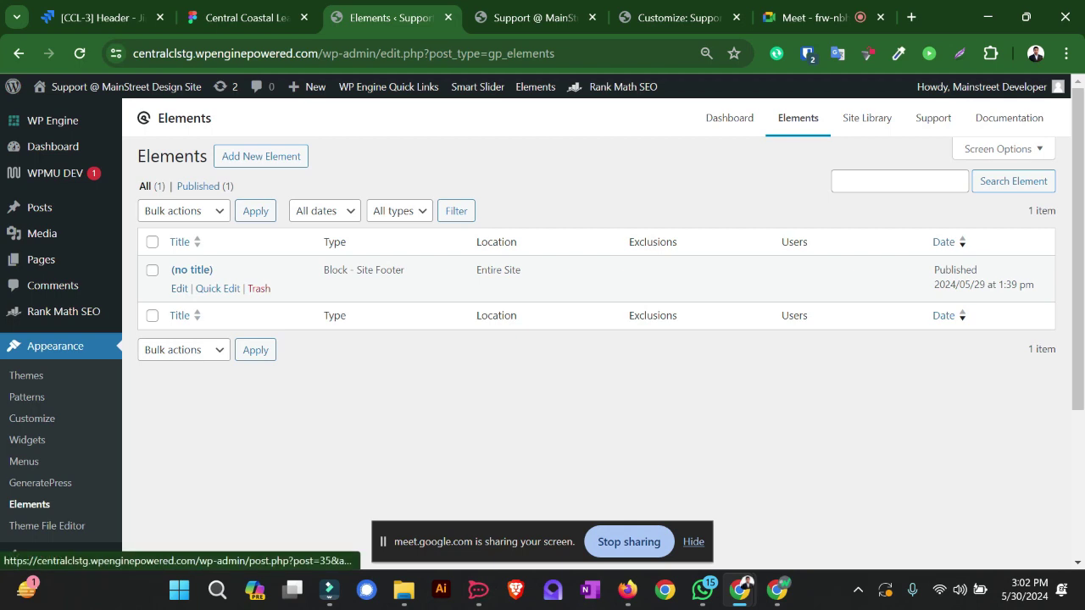
Step: Create a new element with the element type Header
{"action": "left_click", "coordinate": [261, 156]}
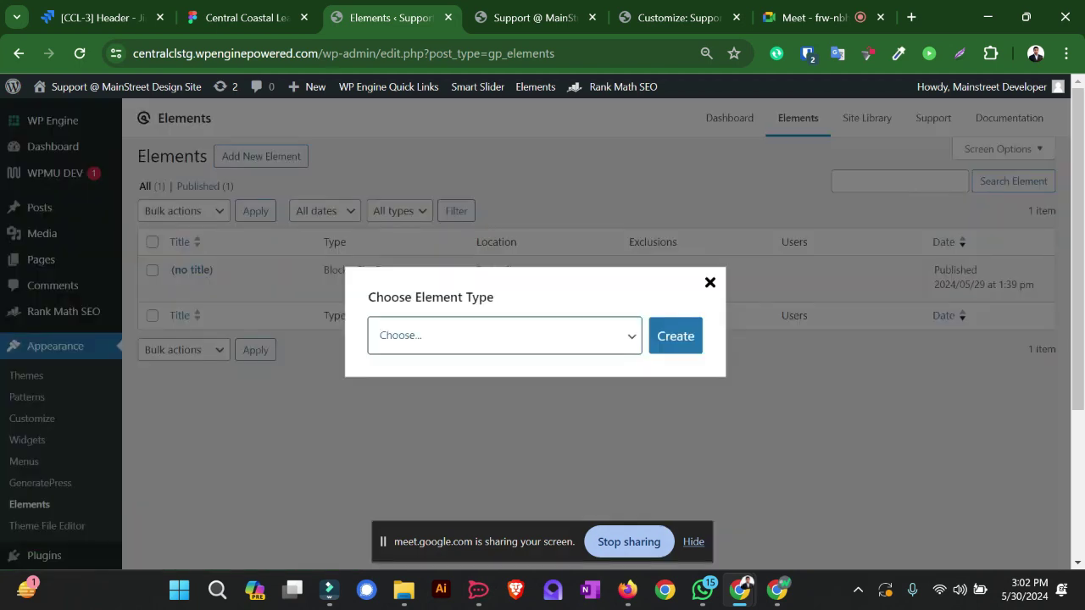
{"action": "left_click", "coordinate": [504, 335]}
{"action": "key", "text": "Down"}
{"action": "key", "text": "Down"}
{"action": "key", "text": "Down"}
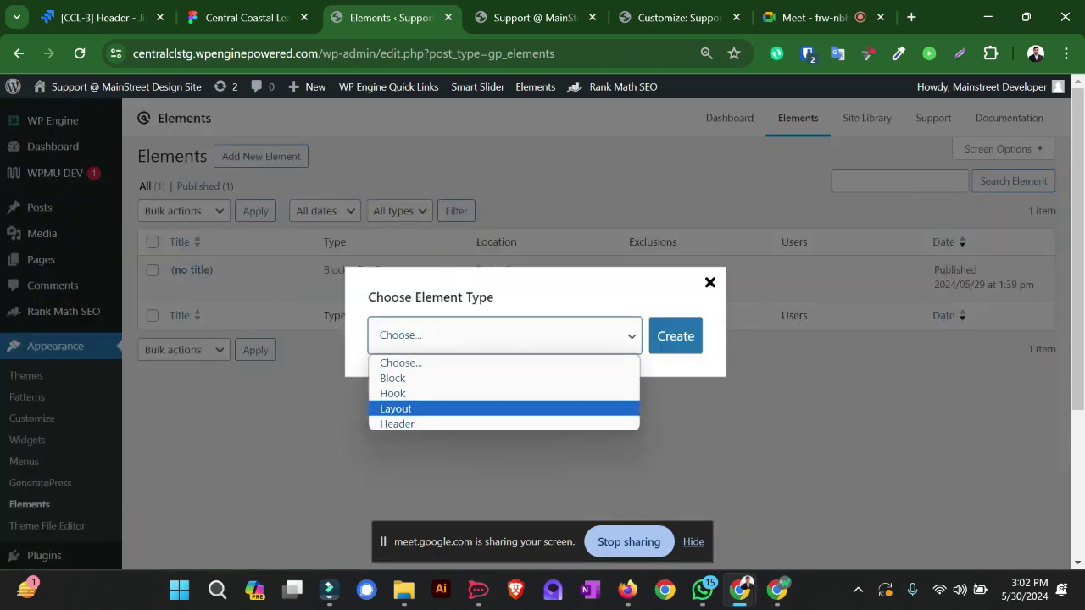
{"action": "key", "text": "Return"}
{"action": "key", "text": "Tab"}
{"action": "key", "text": "Return"}
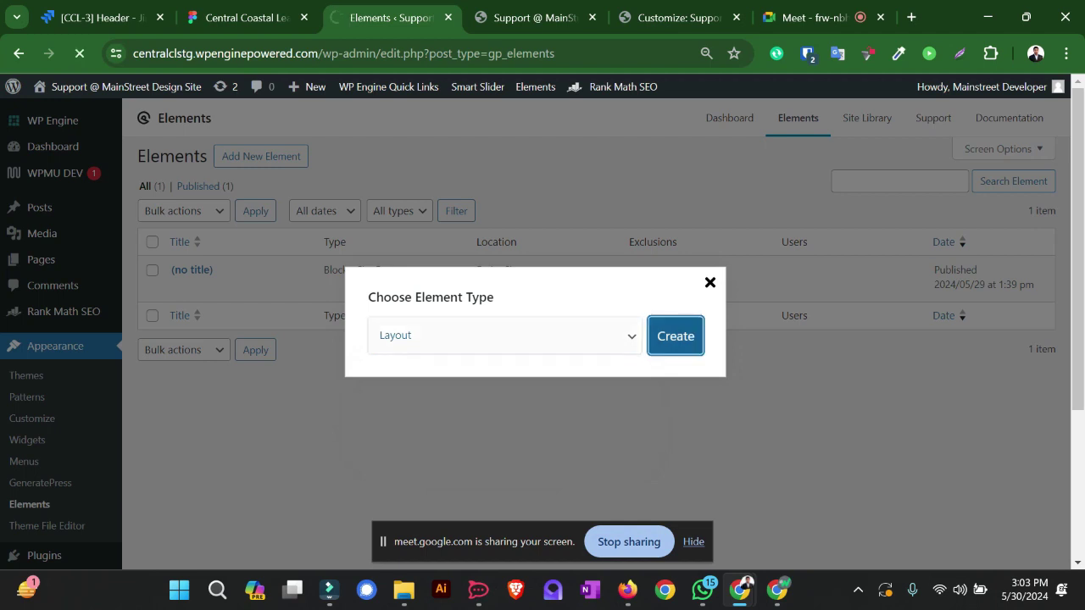
{"action": "key", "text": "shift+Tab"}
{"action": "key", "text": "alt+Down"}
{"action": "key", "text": "Down"}
{"action": "key", "text": "Return"}
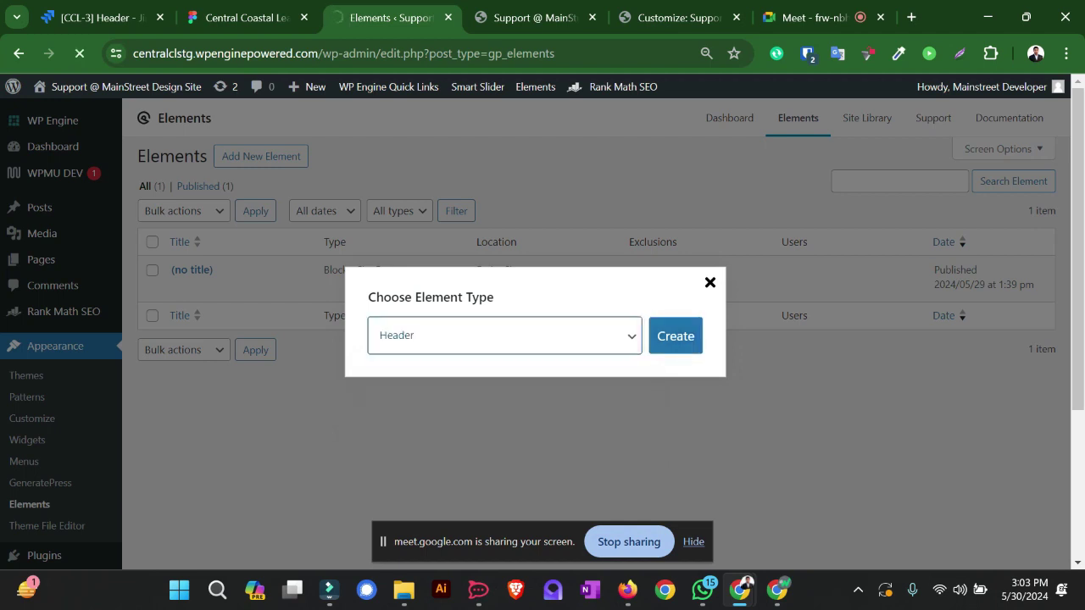
{"action": "key", "text": "Tab"}
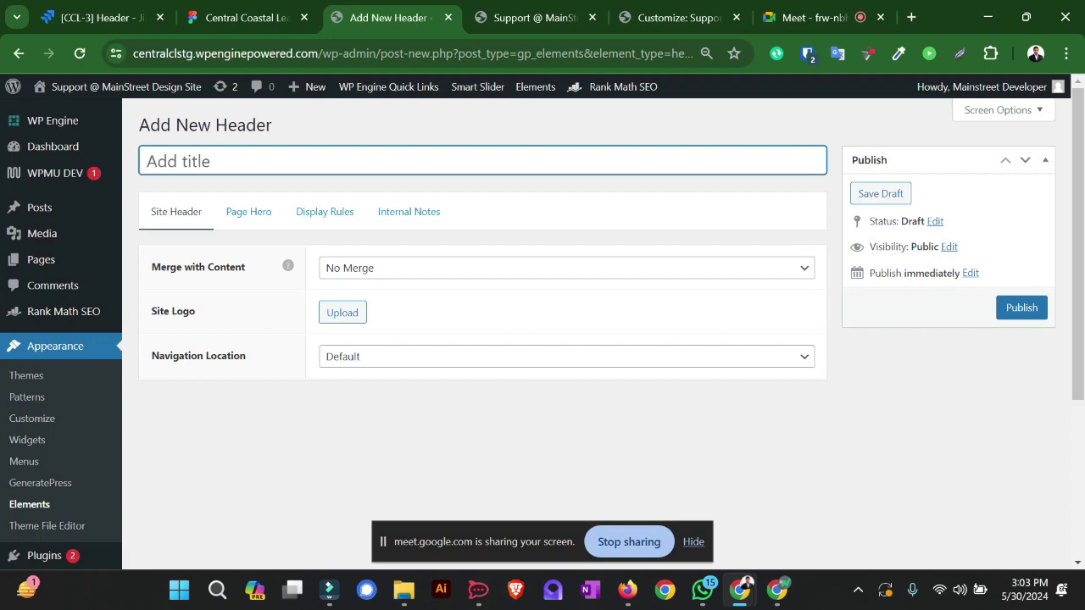
Step: Title the new header element "h1" and check the available Merge with Content options
{"action": "type", "text": "h1"}
{"action": "left_click", "coordinate": [567, 268]}
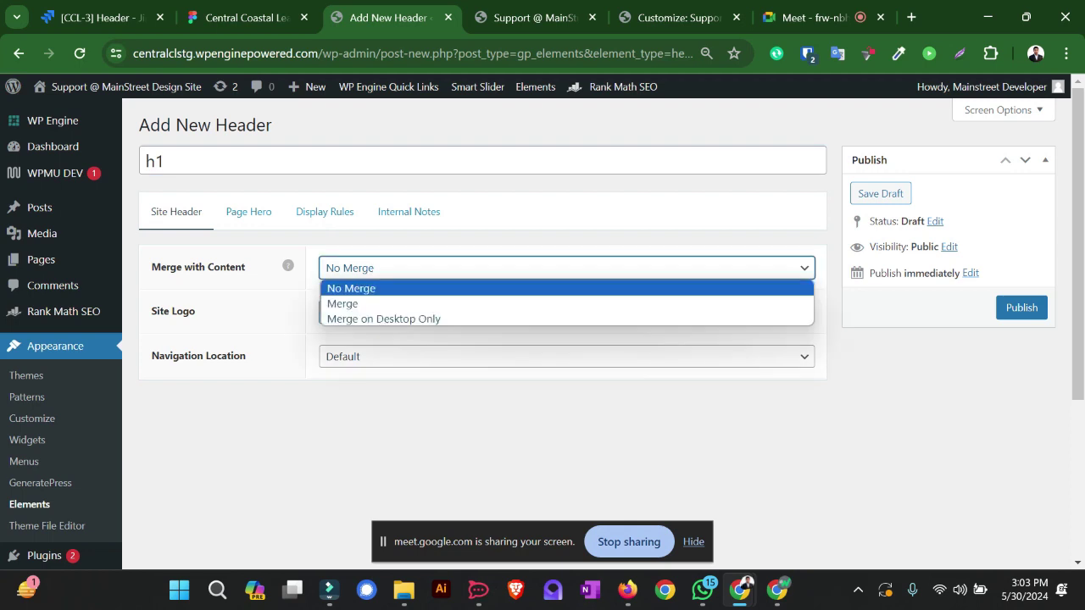
{"action": "key", "text": "Escape"}
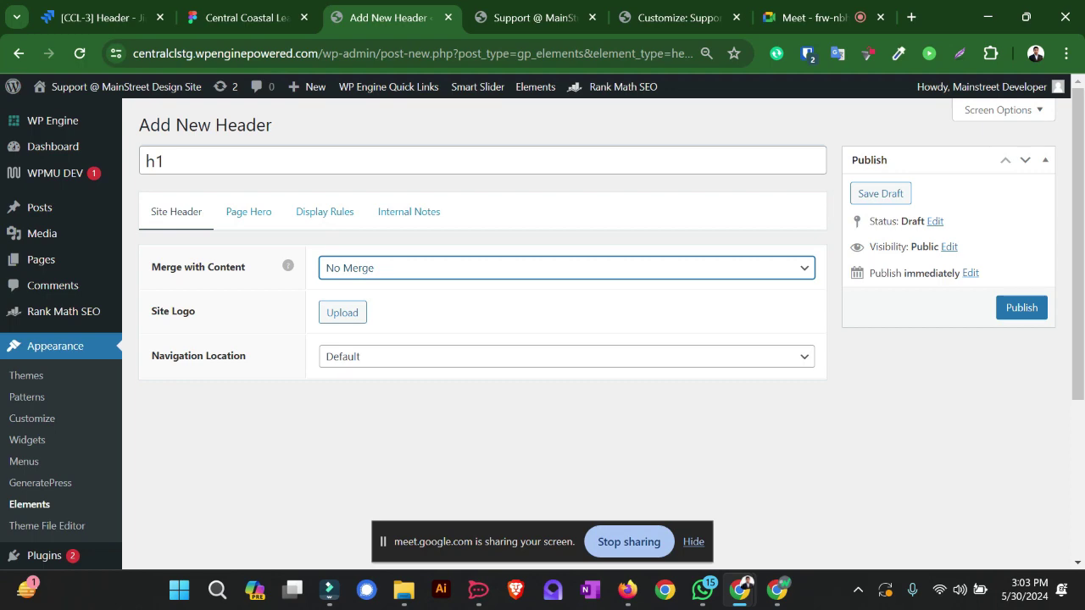
Step: Examine the header element's Page Hero settings, including container, alignment, padding, background and colour options
{"action": "left_click", "coordinate": [249, 211]}
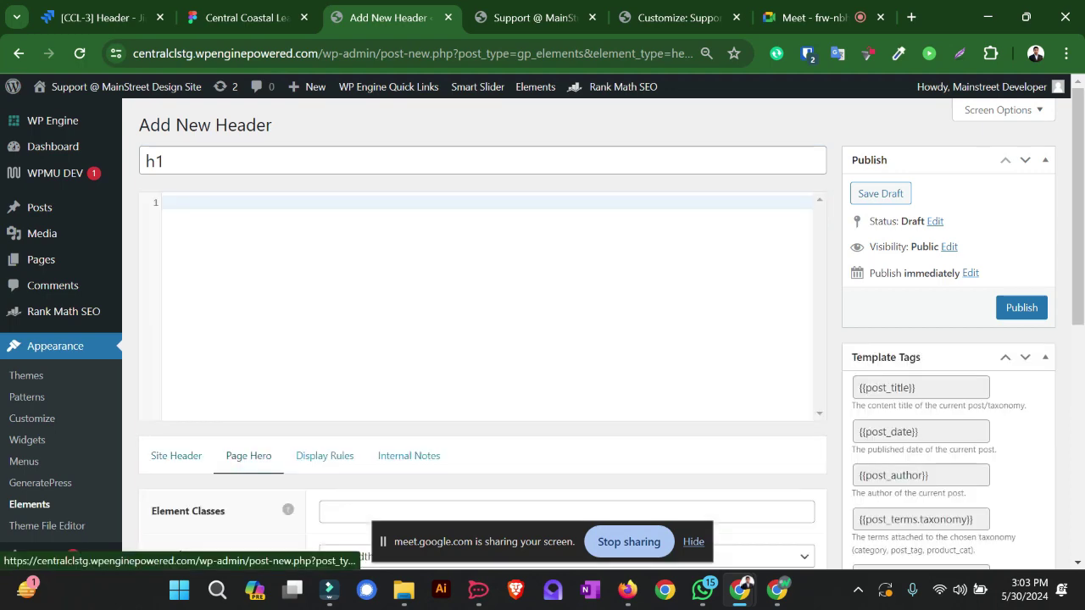
{"action": "scroll", "coordinate": [483, 339], "scroll_direction": "down", "scroll_amount": 2}
{"action": "scroll", "coordinate": [484, 339], "scroll_direction": "up", "scroll_amount": 2}
{"action": "scroll", "coordinate": [483, 339], "scroll_direction": "down", "scroll_amount": 2}
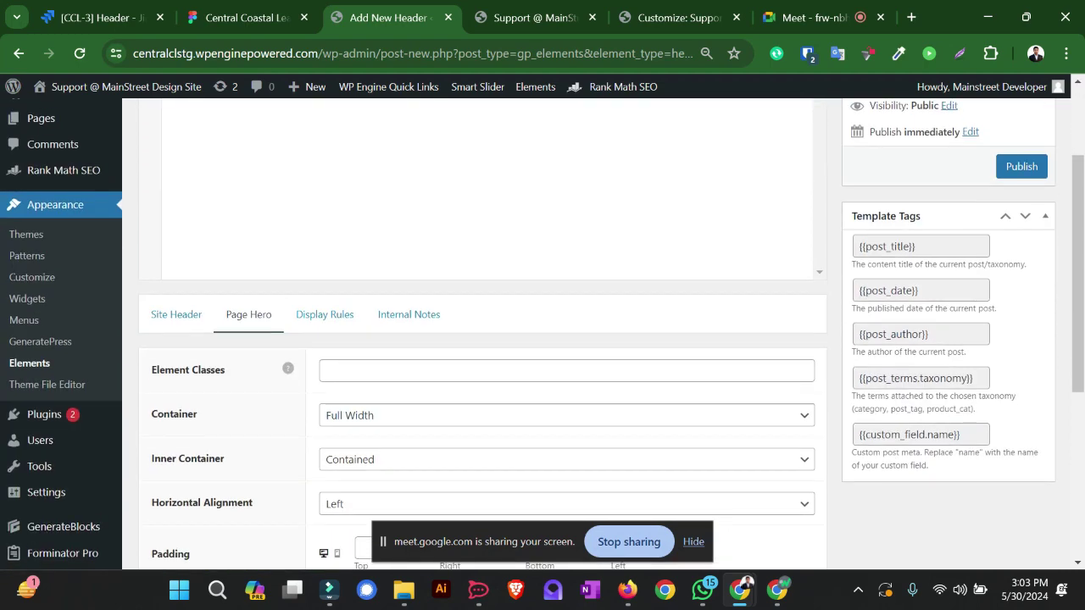
{"action": "scroll", "coordinate": [483, 339], "scroll_direction": "up", "scroll_amount": 2}
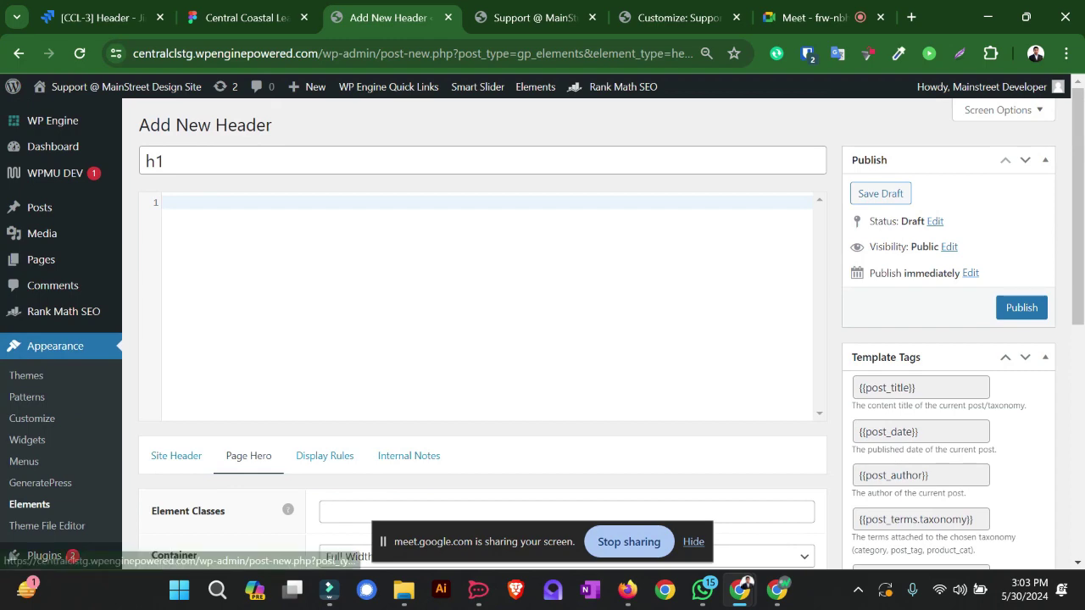
{"action": "scroll", "coordinate": [483, 339], "scroll_direction": "down", "scroll_amount": 4}
{"action": "scroll", "coordinate": [483, 339], "scroll_direction": "down", "scroll_amount": 2}
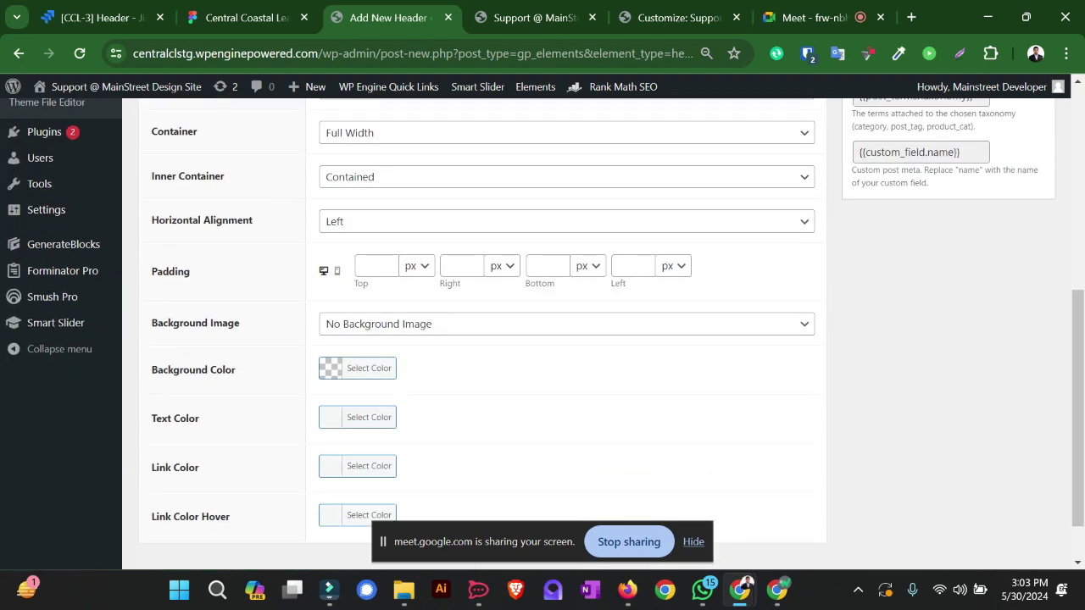
{"action": "scroll", "coordinate": [483, 339], "scroll_direction": "down", "scroll_amount": 1}
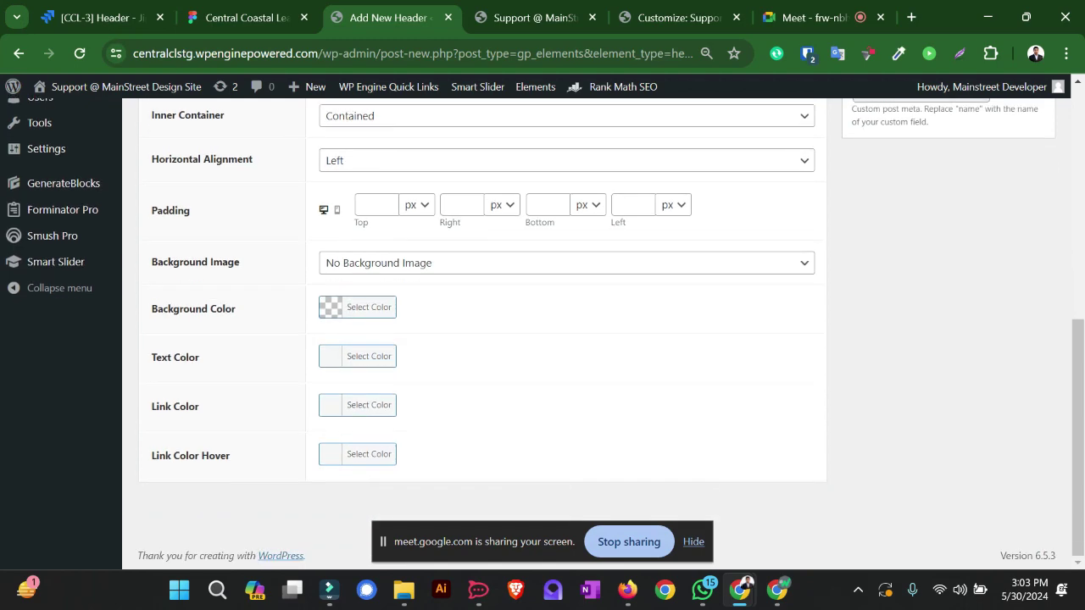
Step: Switch back to the theme Customizer and open the Container settings of the site layout
{"action": "scroll", "coordinate": [483, 339], "scroll_direction": "up", "scroll_amount": 8}
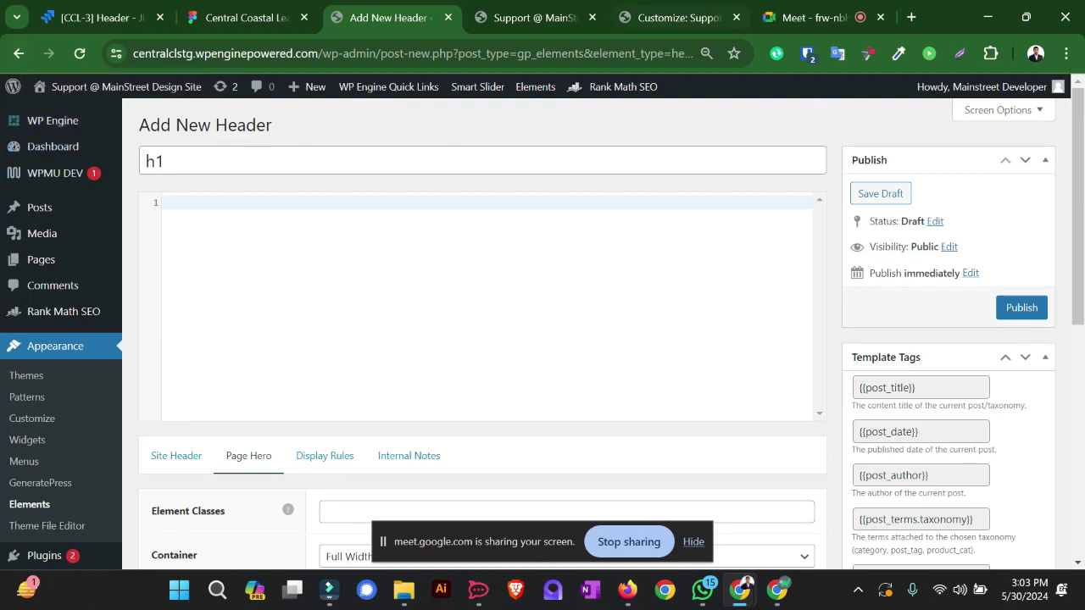
{"action": "key", "text": "ctrl+5"}
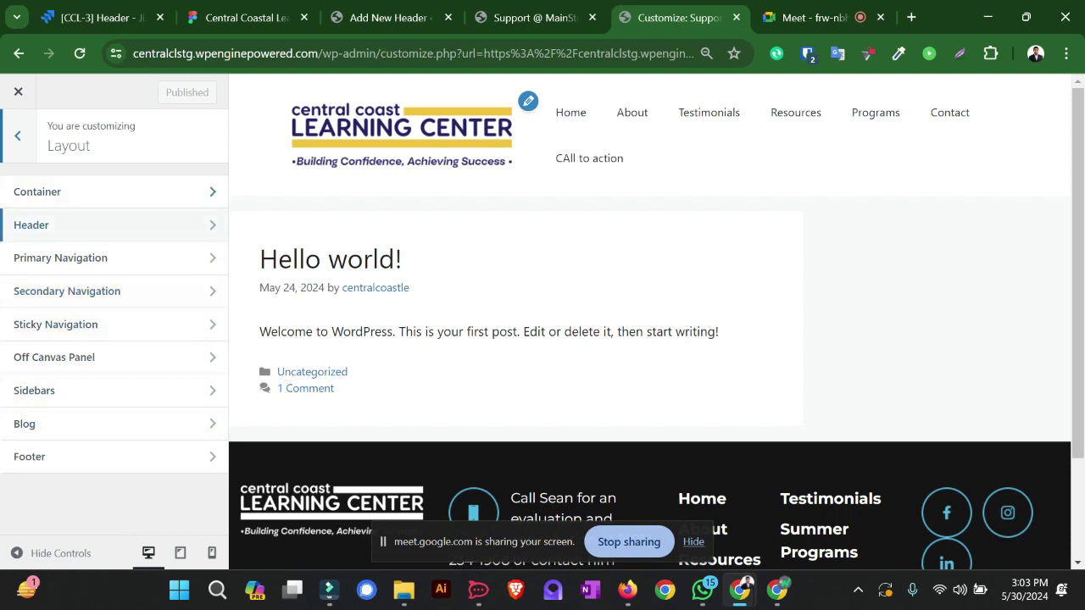
{"action": "key", "text": "Escape"}
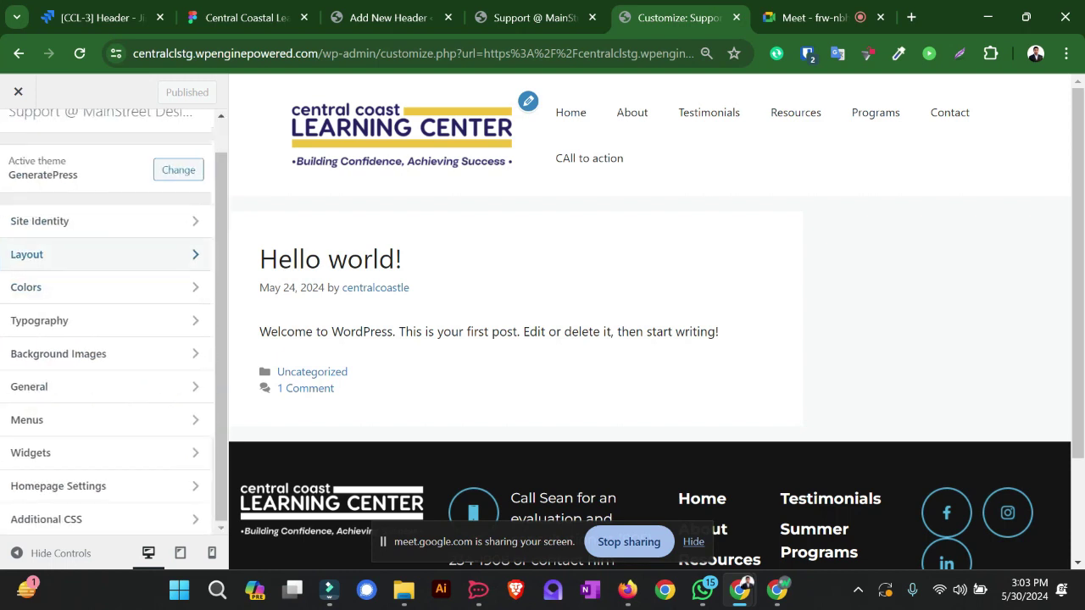
{"action": "left_click", "coordinate": [68, 254]}
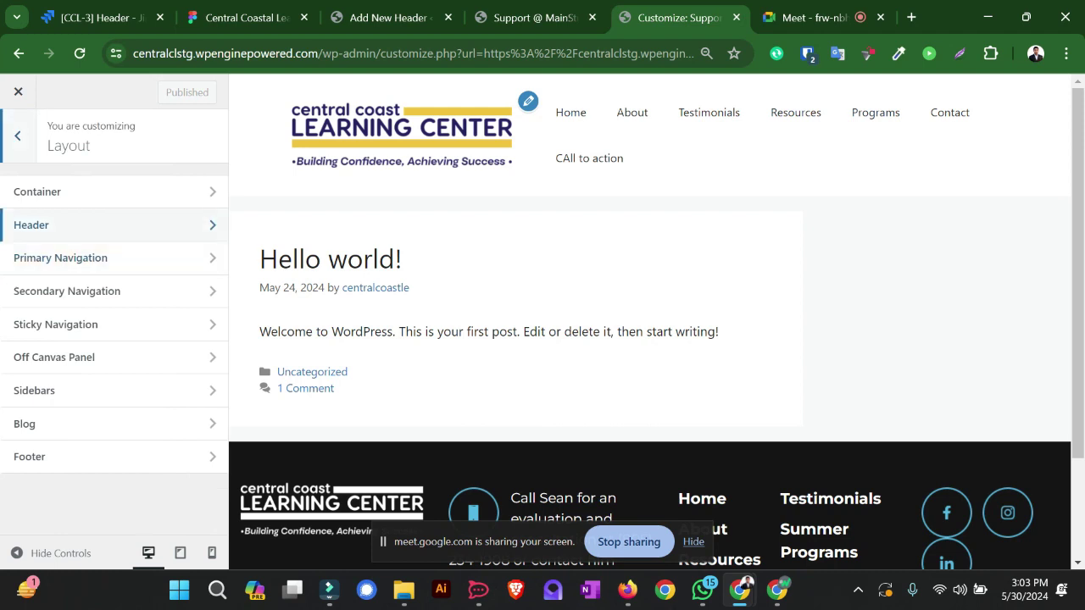
{"action": "left_click", "coordinate": [32, 225]}
{"action": "key", "text": "Escape"}
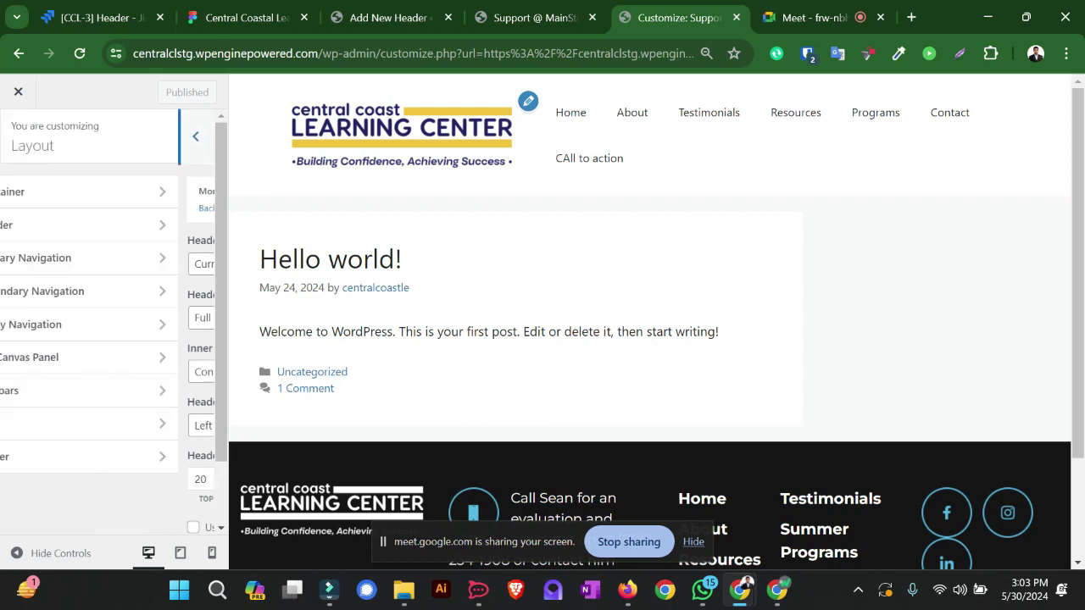
{"action": "left_click", "coordinate": [37, 192]}
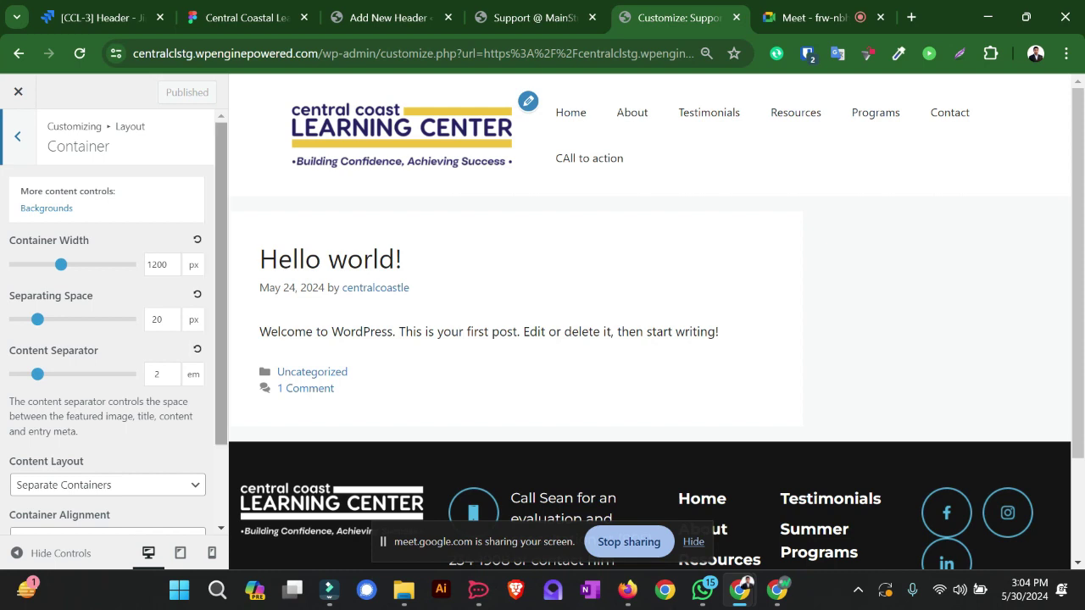
Step: Set the Container Width to 1660 px and publish the change
{"action": "left_click", "coordinate": [156, 264]}
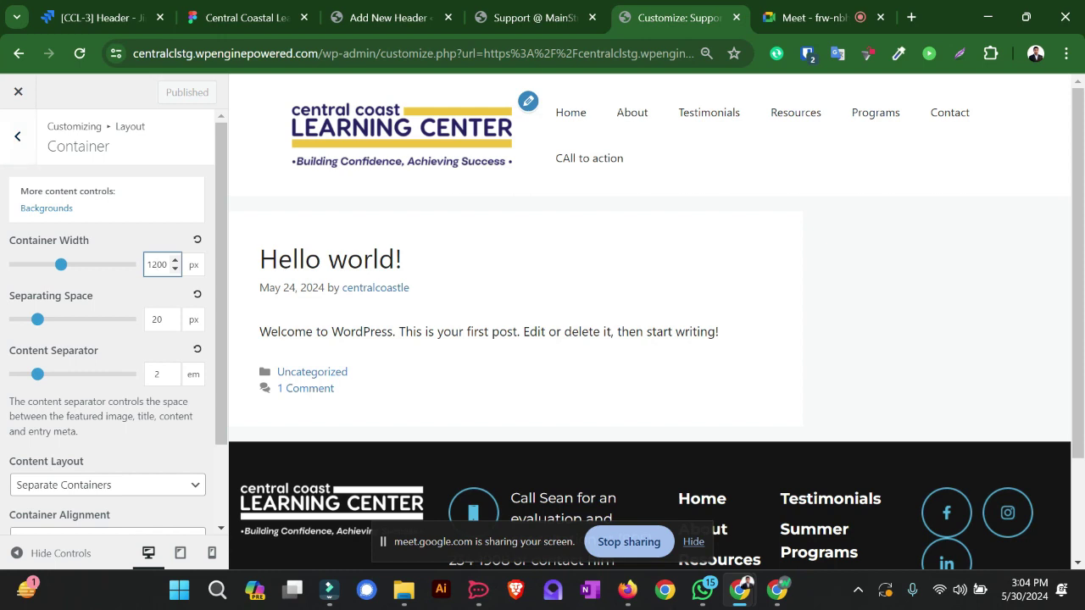
{"action": "key", "text": "ctrl+a"}
{"action": "type", "text": "1600"}
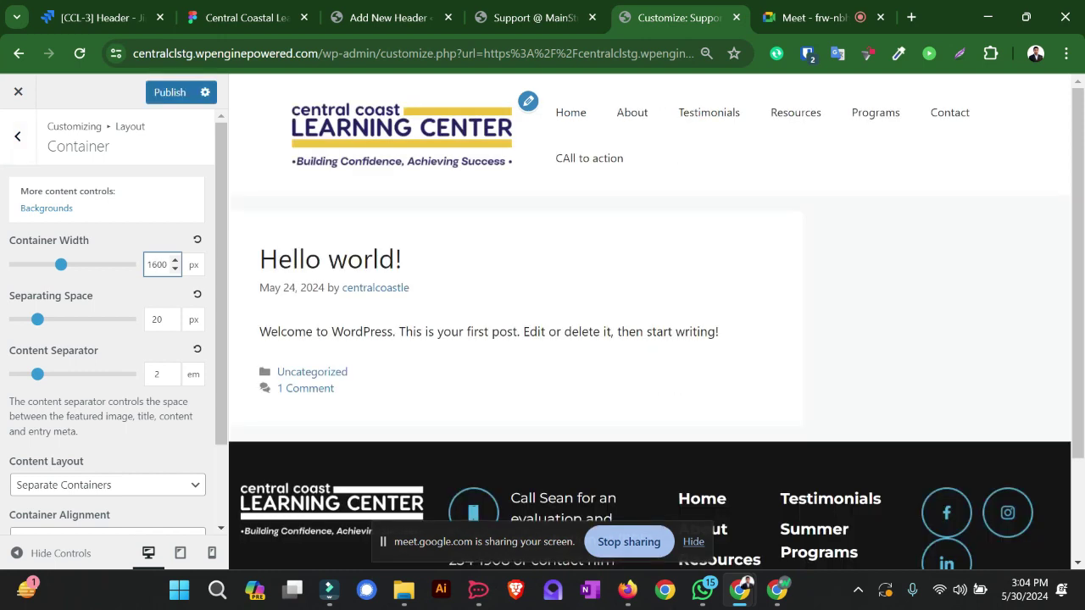
{"action": "key", "text": "BackSpace"}
{"action": "key", "text": "BackSpace"}
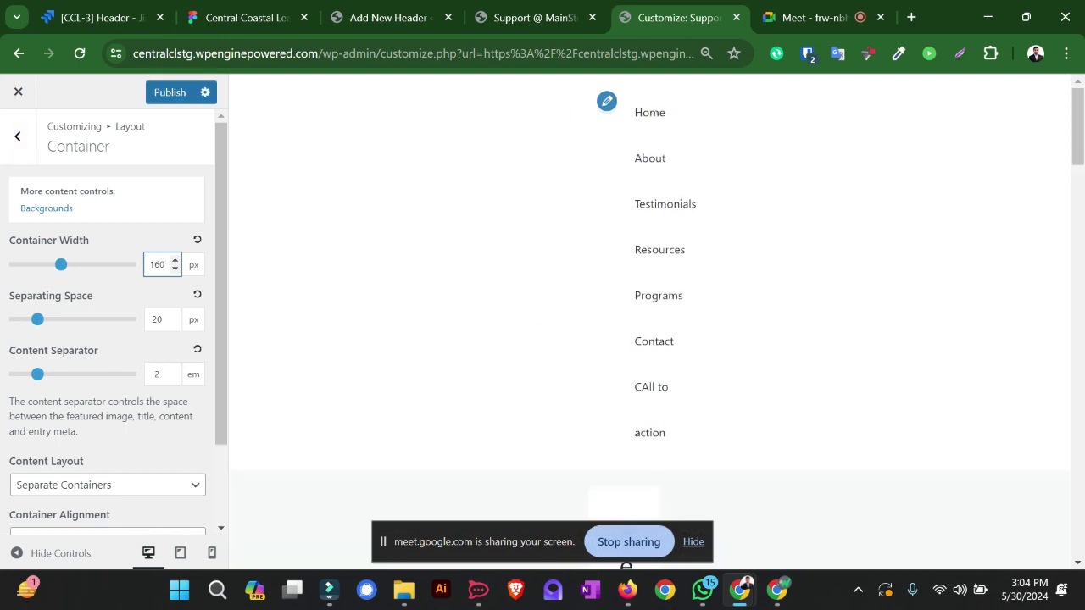
{"action": "type", "text": "60"}
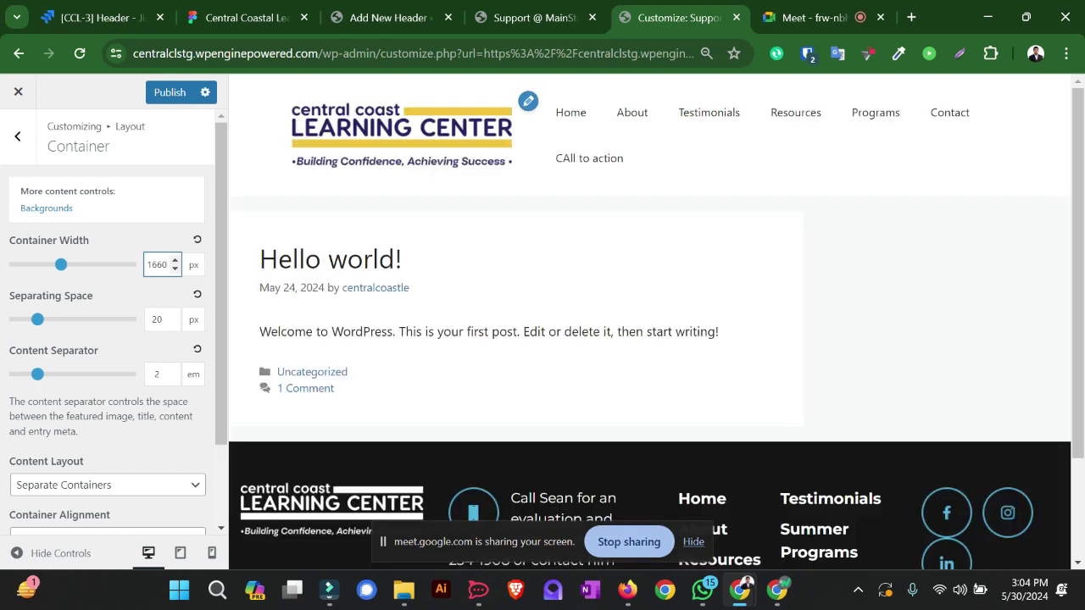
{"action": "left_click", "coordinate": [169, 92]}
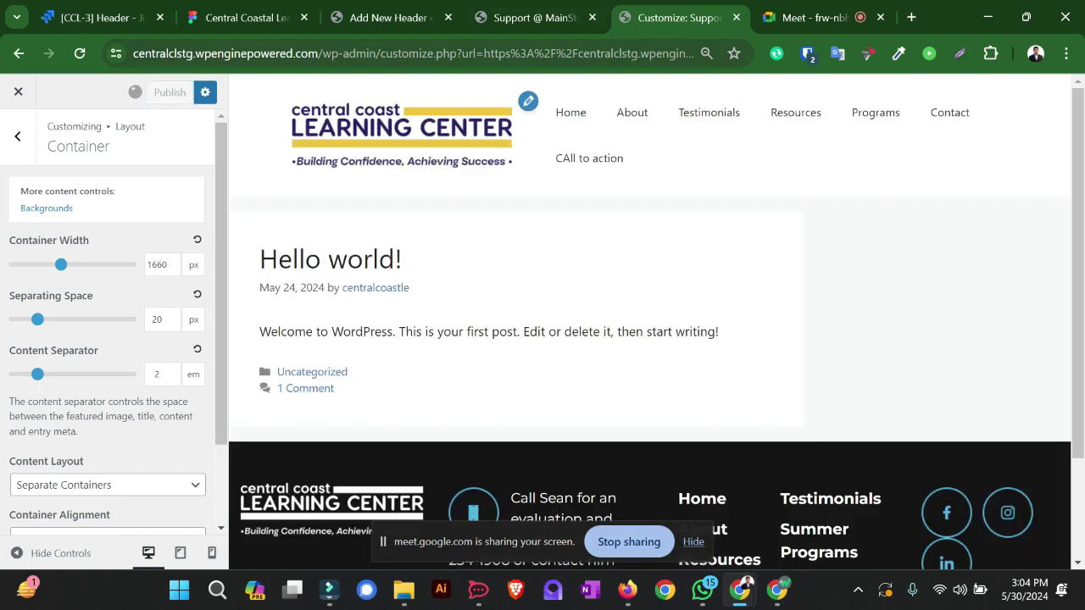
Step: Reload the live site and inspect the header and content width at different zoom levels
{"action": "left_click", "coordinate": [534, 17]}
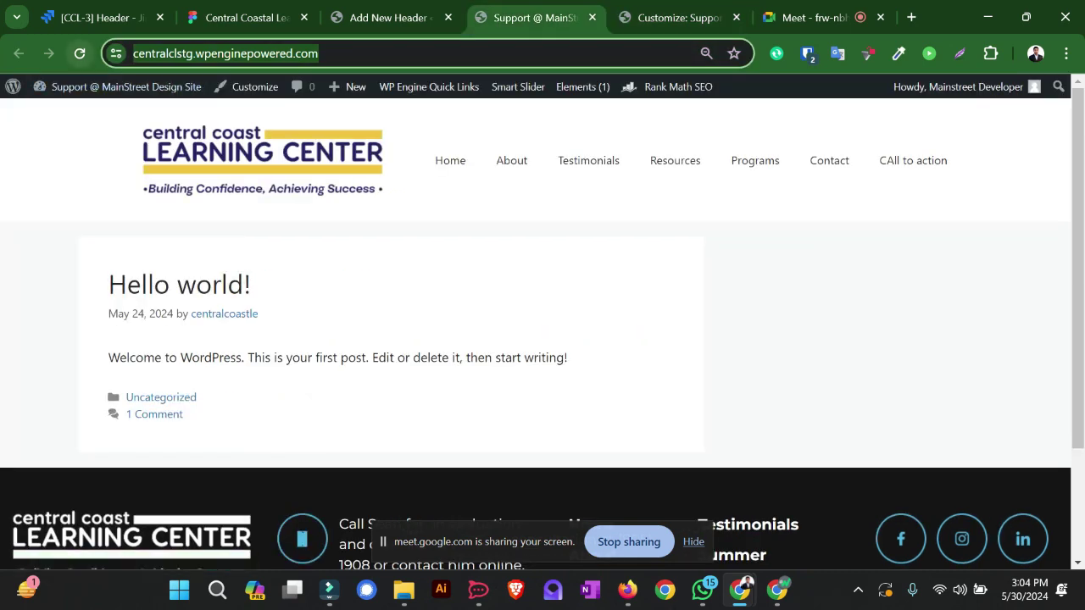
{"action": "left_click", "coordinate": [79, 53]}
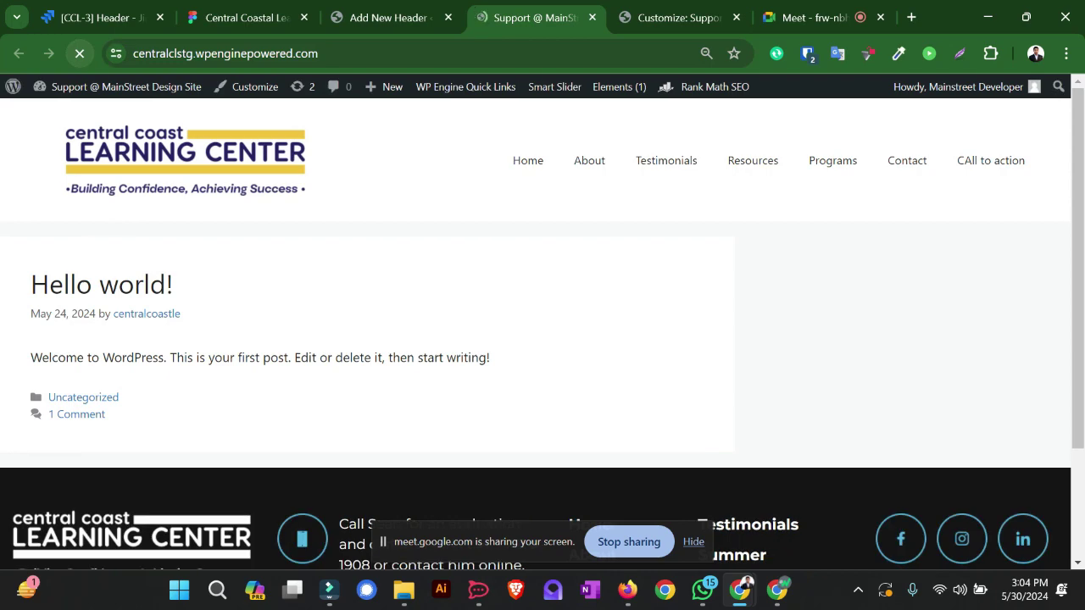
{"action": "key", "text": "ctrl+minus"}
{"action": "key", "text": "ctrl+minus"}
{"action": "key", "text": "ctrl+minus"}
{"action": "key", "text": "ctrl+minus"}
{"action": "key", "text": "ctrl+minus"}
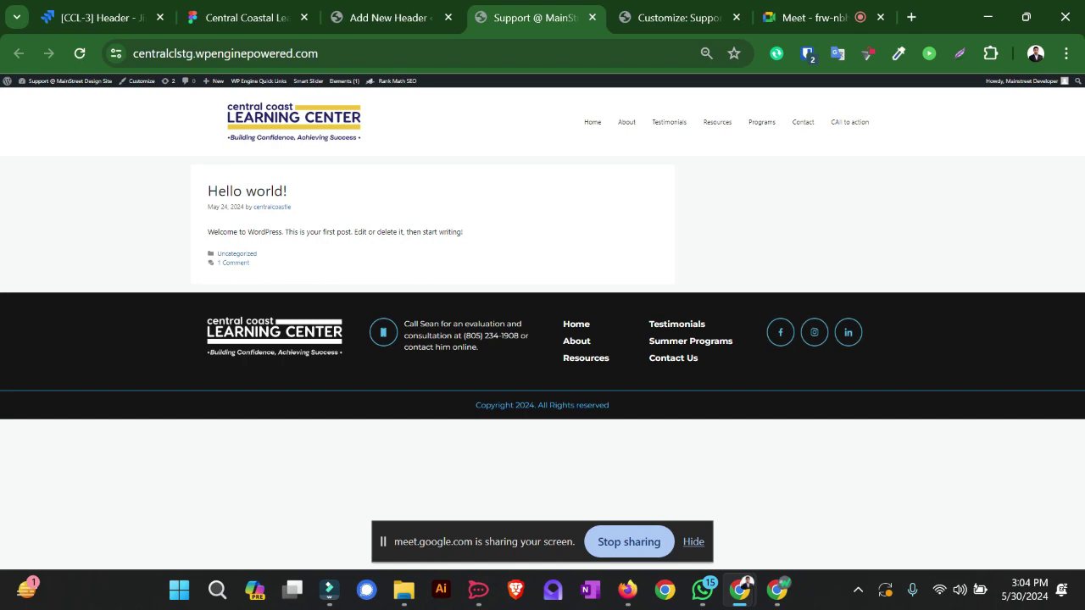
{"action": "key", "text": "ctrl+plus"}
{"action": "key", "text": "ctrl+plus"}
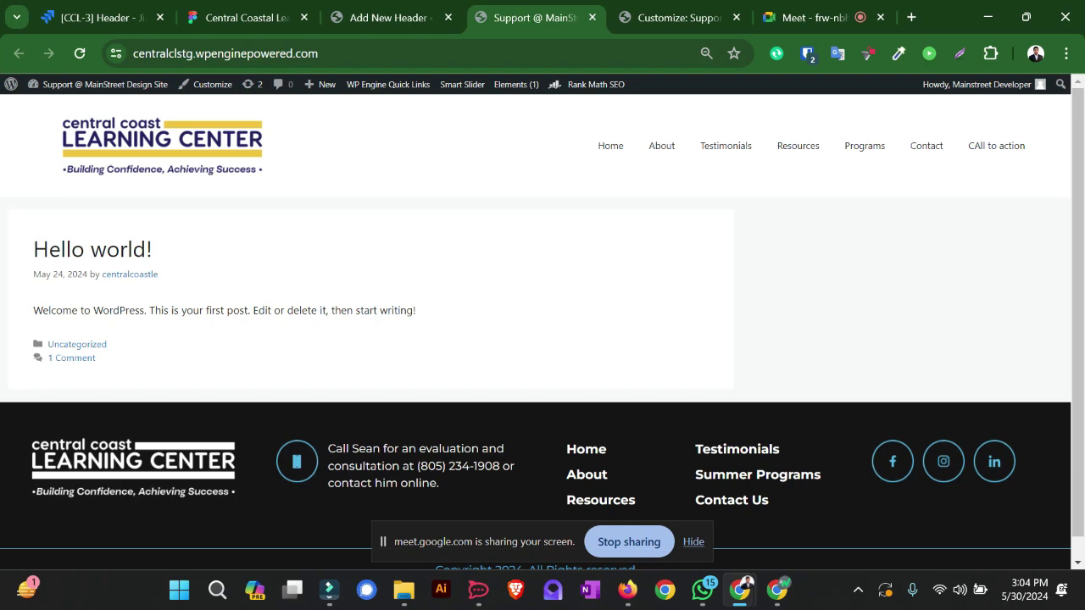
Step: Leave the unsaved "h1" header element and return to the list of theme Elements
{"action": "left_click", "coordinate": [386, 17]}
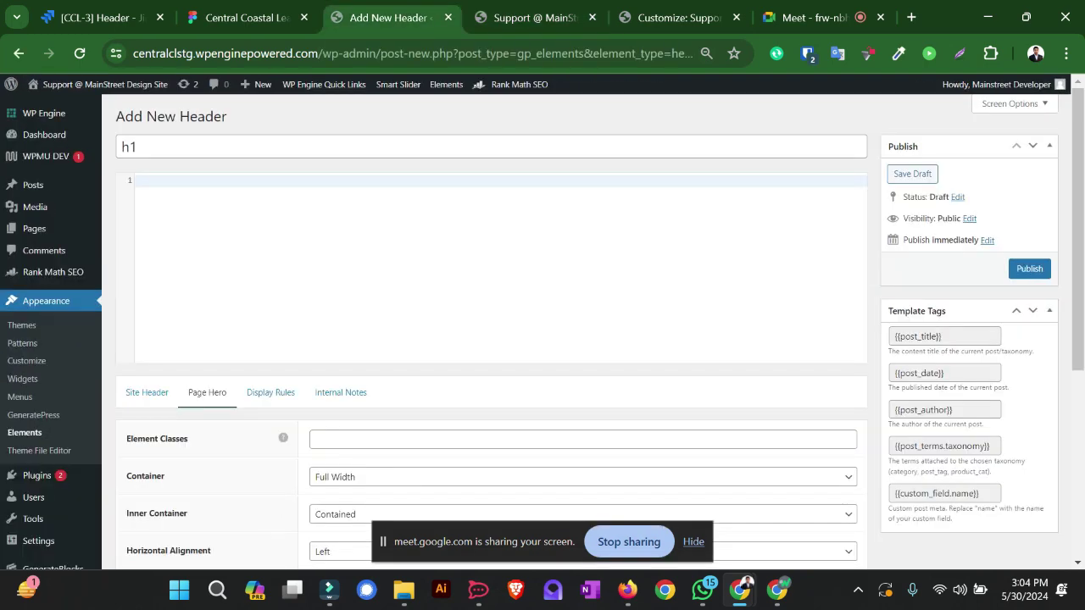
{"action": "left_click", "coordinate": [18, 53]}
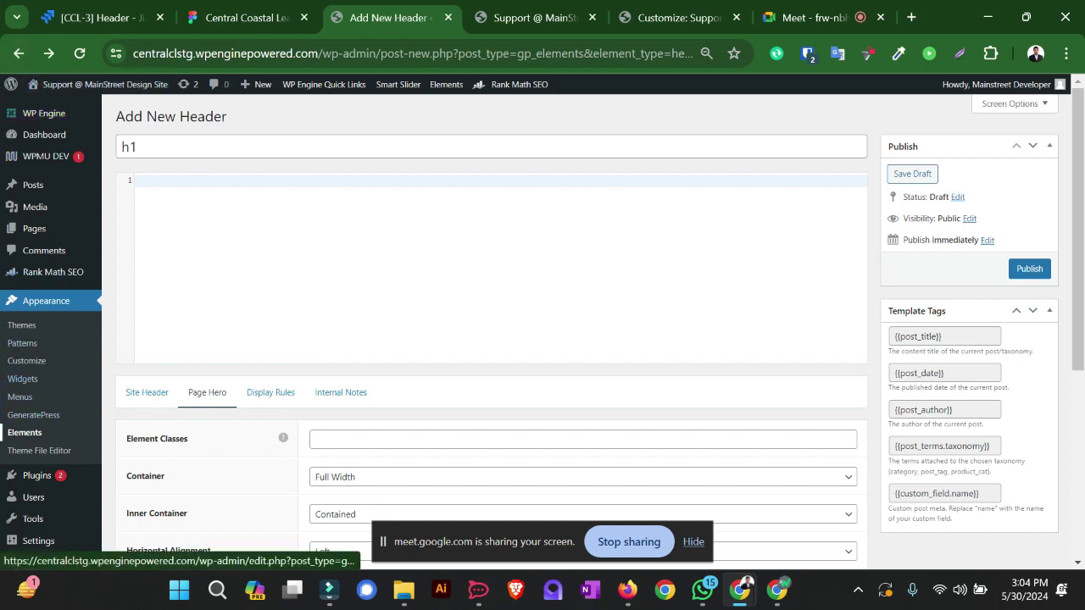
{"action": "left_click", "coordinate": [26, 432]}
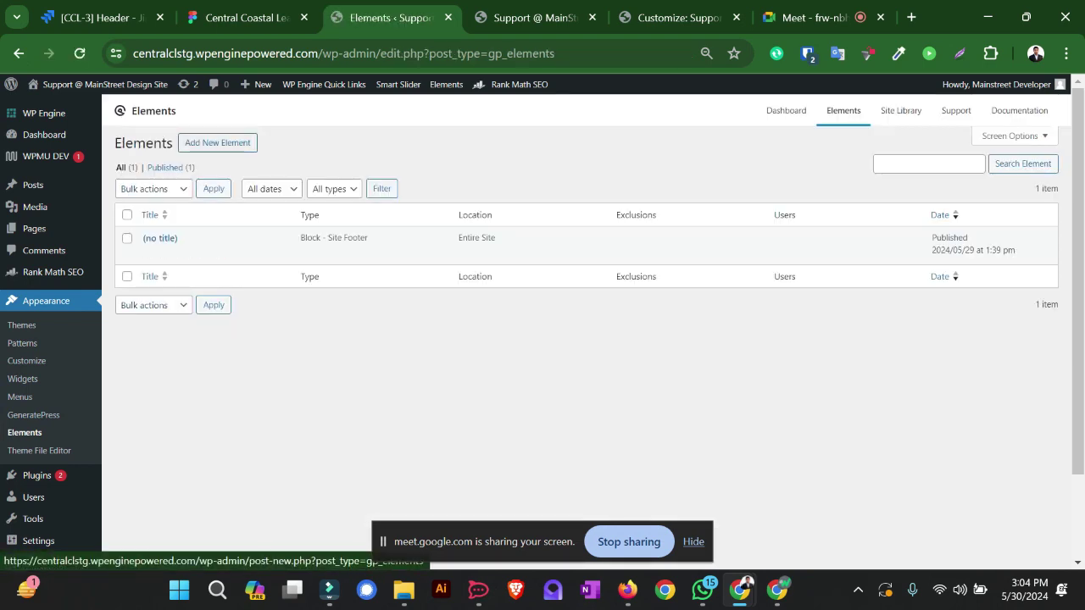
Step: Create a new element with the element type Layout
{"action": "left_click", "coordinate": [217, 142]}
{"action": "key", "text": "space"}
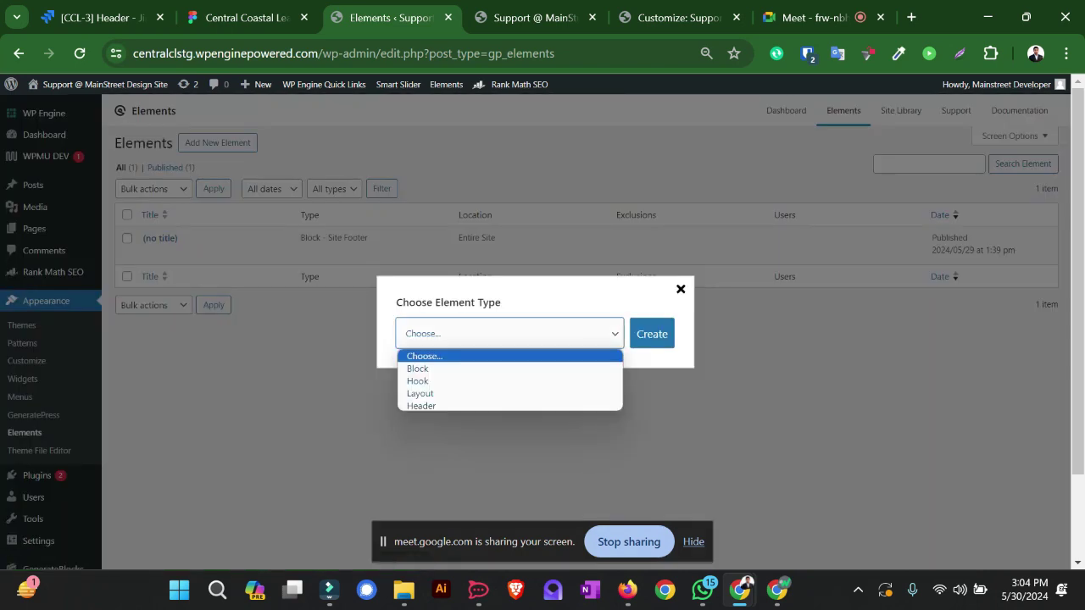
{"action": "key", "text": "Down"}
{"action": "key", "text": "Down"}
{"action": "key", "text": "Down"}
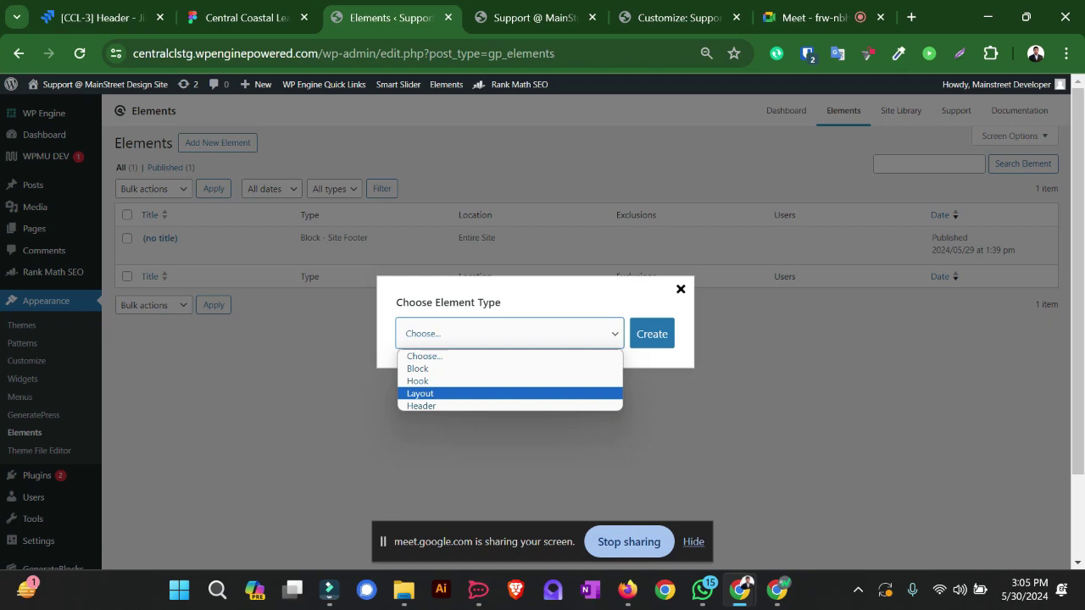
{"action": "key", "text": "Return"}
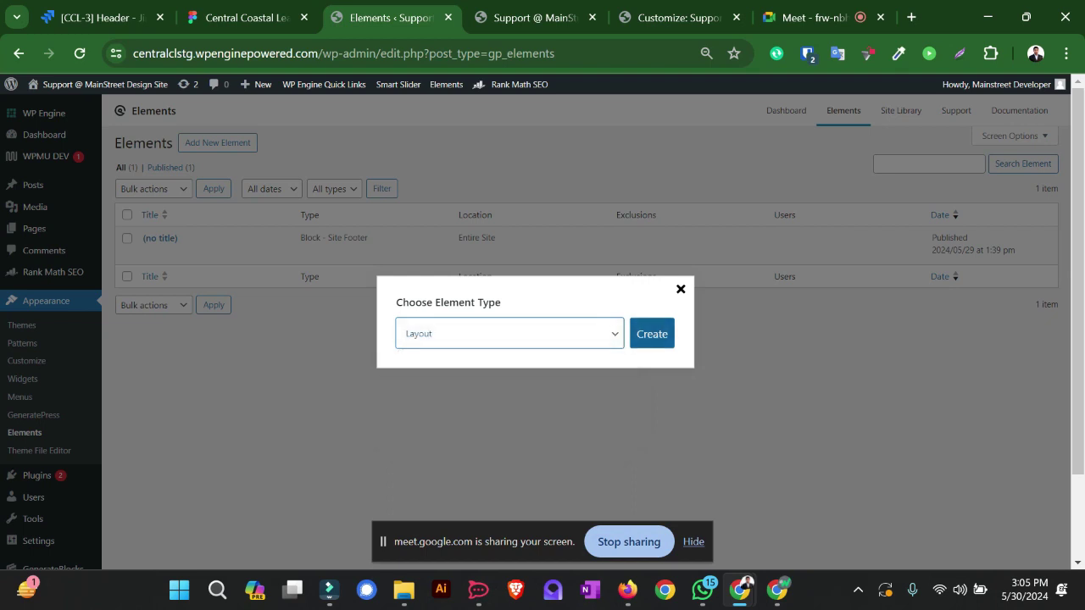
{"action": "key", "text": "Tab"}
{"action": "key", "text": "Return"}
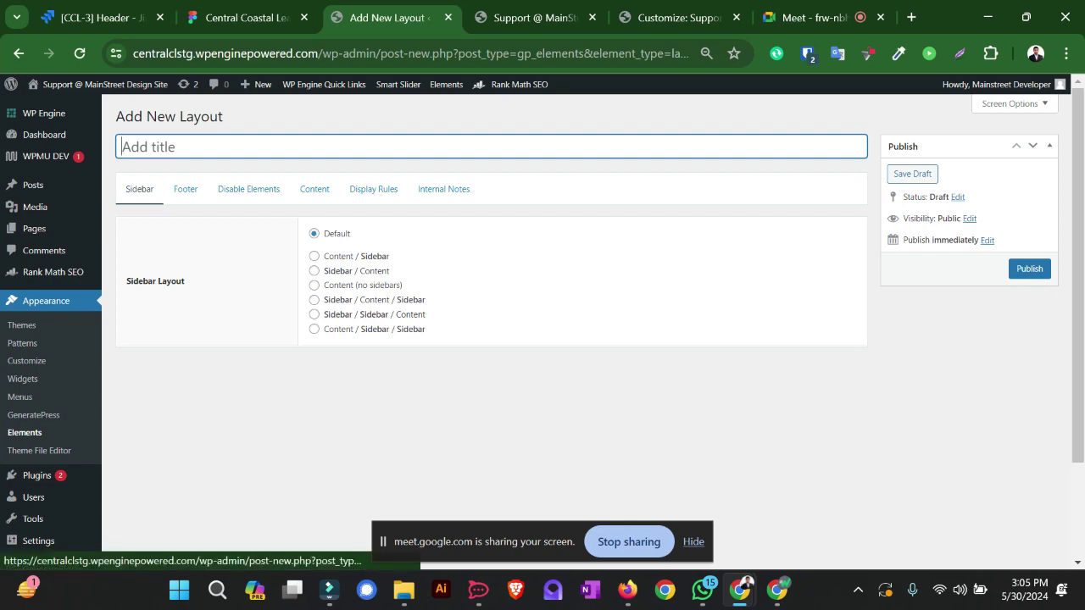
Step: Set the layout element's Content Width to 1200 px, keep the Content Area at Default, and publish the element
{"action": "left_click", "coordinate": [315, 189]}
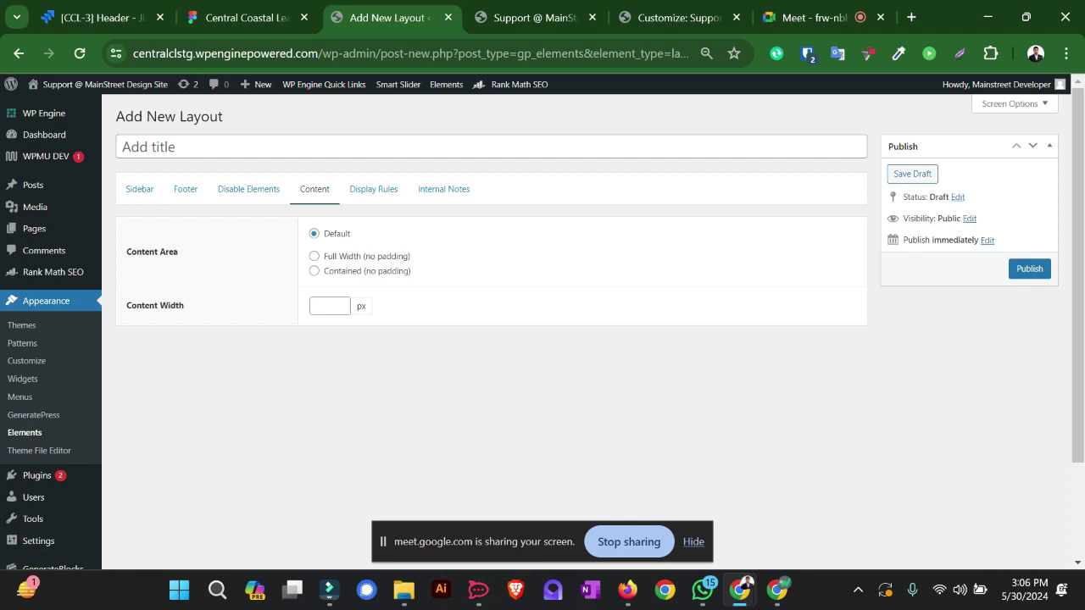
{"action": "left_click", "coordinate": [314, 271]}
{"action": "key", "text": "Down"}
{"action": "key", "text": "Tab"}
{"action": "type", "text": "1200"}
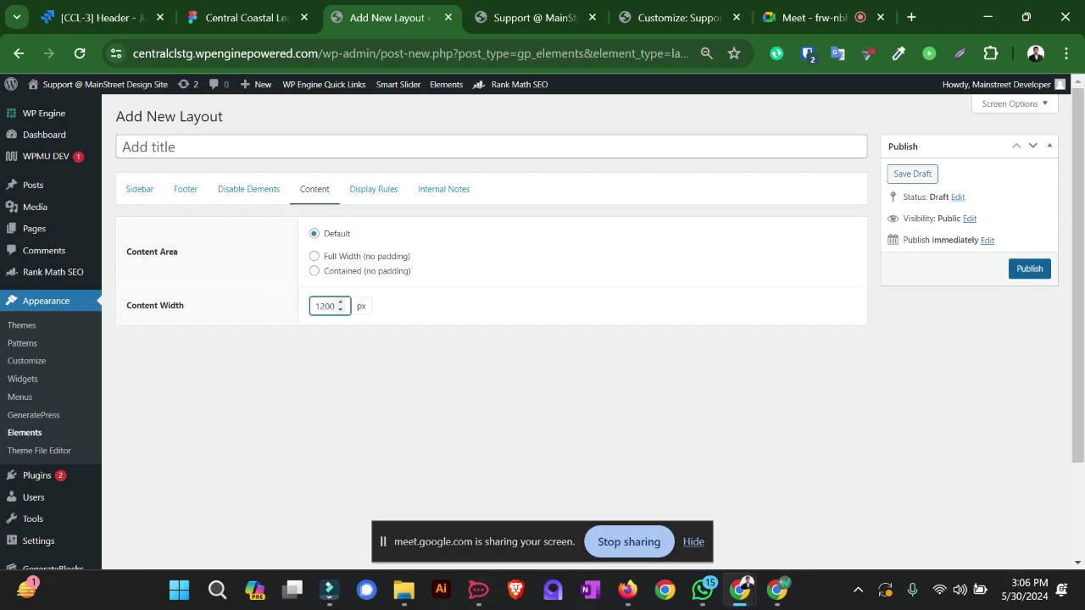
{"action": "left_click", "coordinate": [1029, 269]}
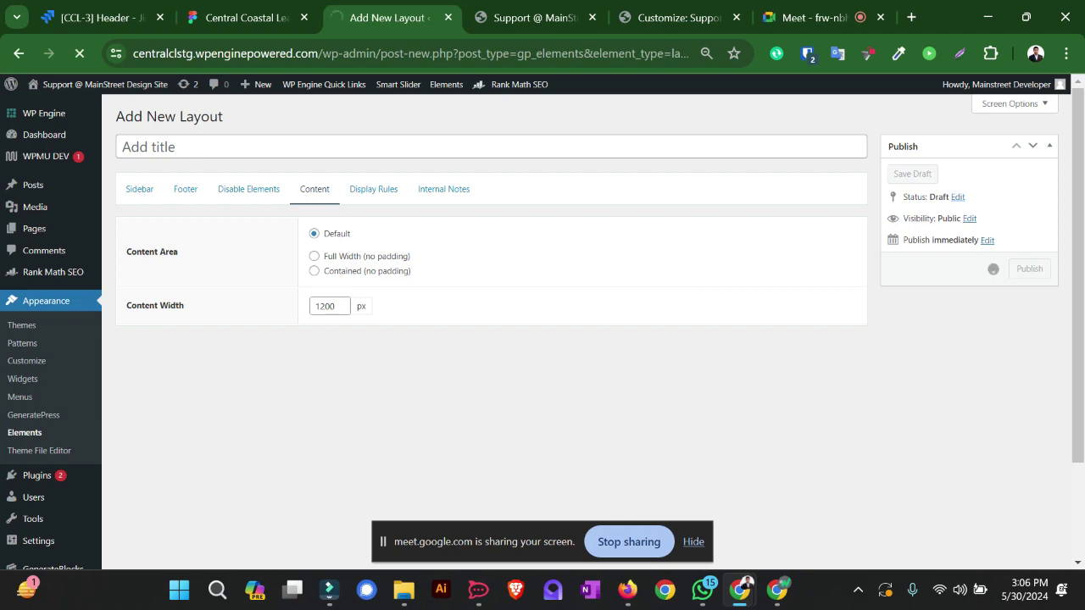
Step: Set the layout element's display location to Entire Site and update the element
{"action": "left_click", "coordinate": [373, 189]}
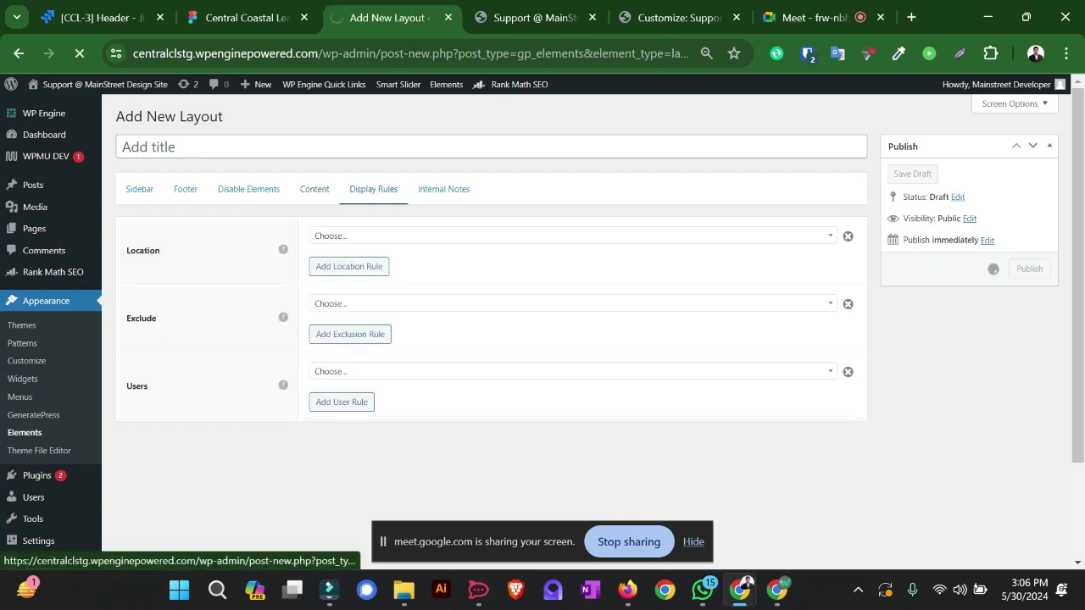
{"action": "left_click", "coordinate": [572, 236]}
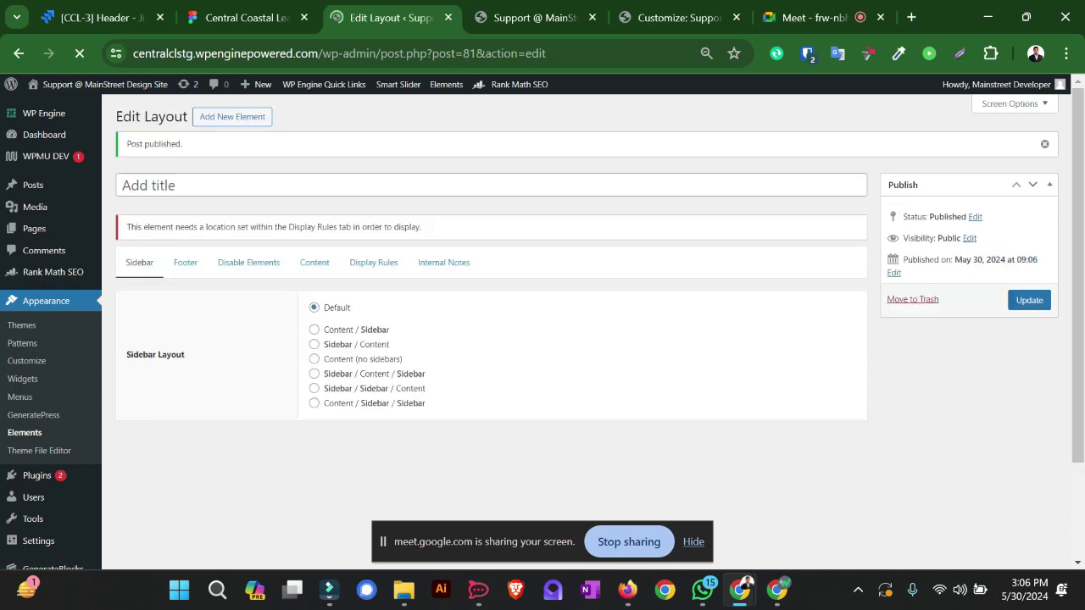
{"action": "left_click", "coordinate": [373, 262]}
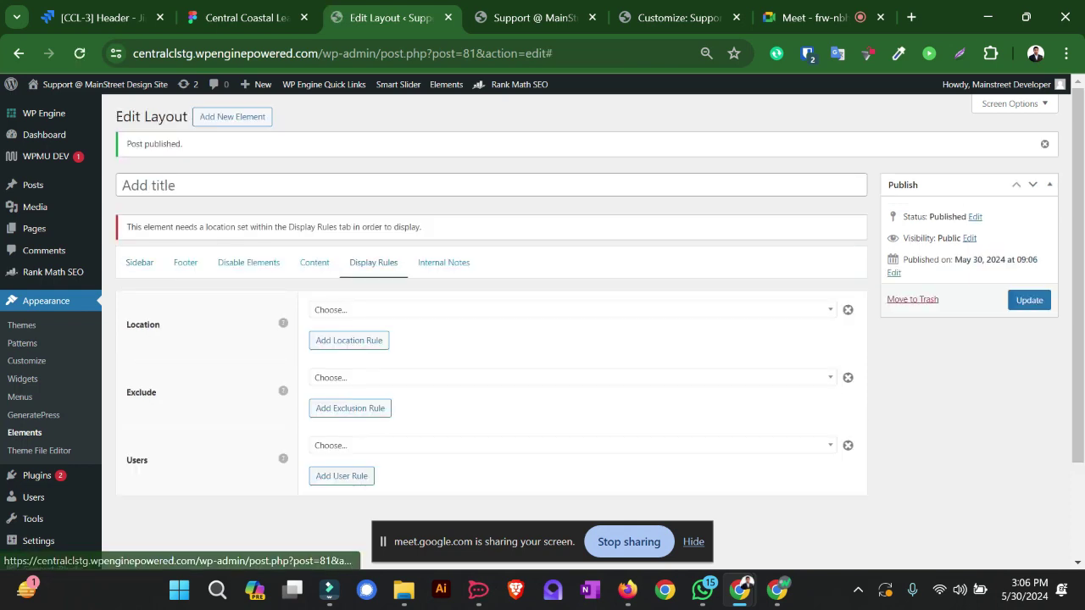
{"action": "left_click", "coordinate": [573, 309]}
{"action": "left_click", "coordinate": [336, 395]}
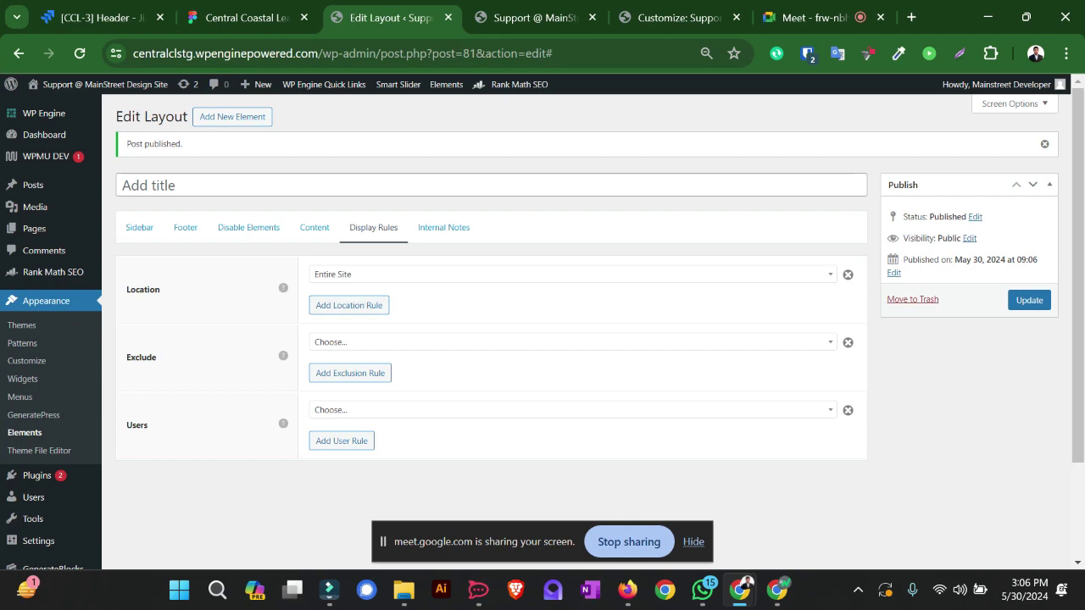
{"action": "left_click", "coordinate": [444, 227]}
{"action": "left_click", "coordinate": [373, 227]}
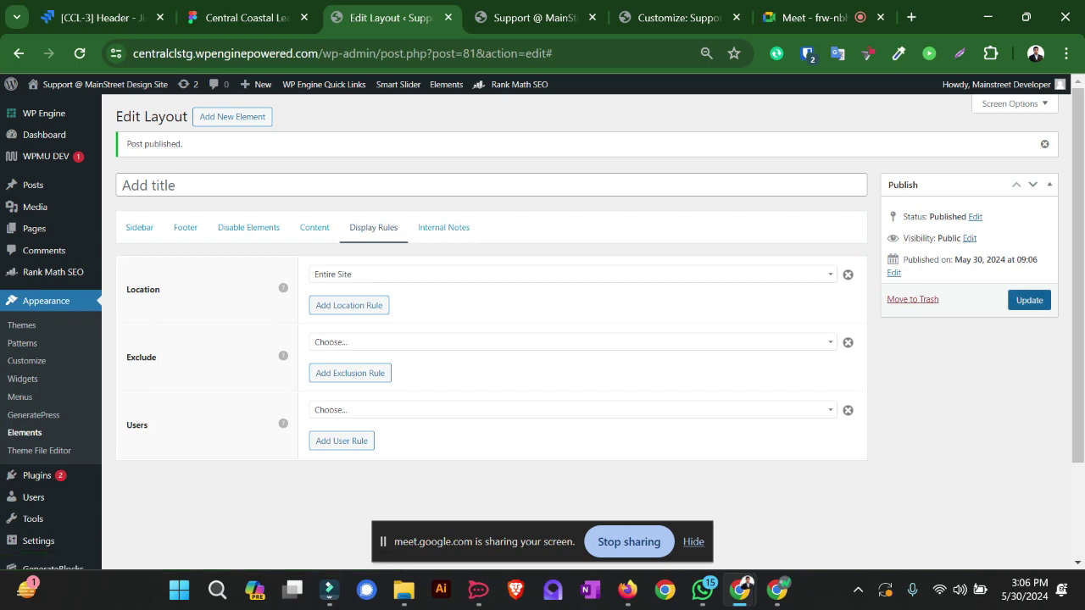
{"action": "left_click", "coordinate": [1029, 300]}
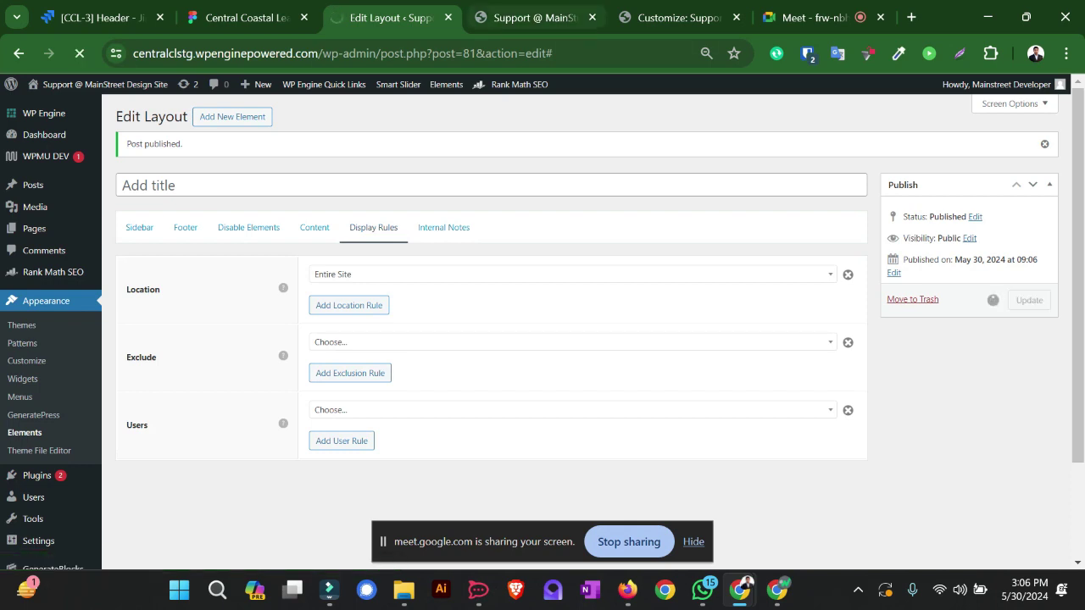
Step: Reload the live site and compare the content area's width with the header and footer
{"action": "left_click", "coordinate": [534, 17]}
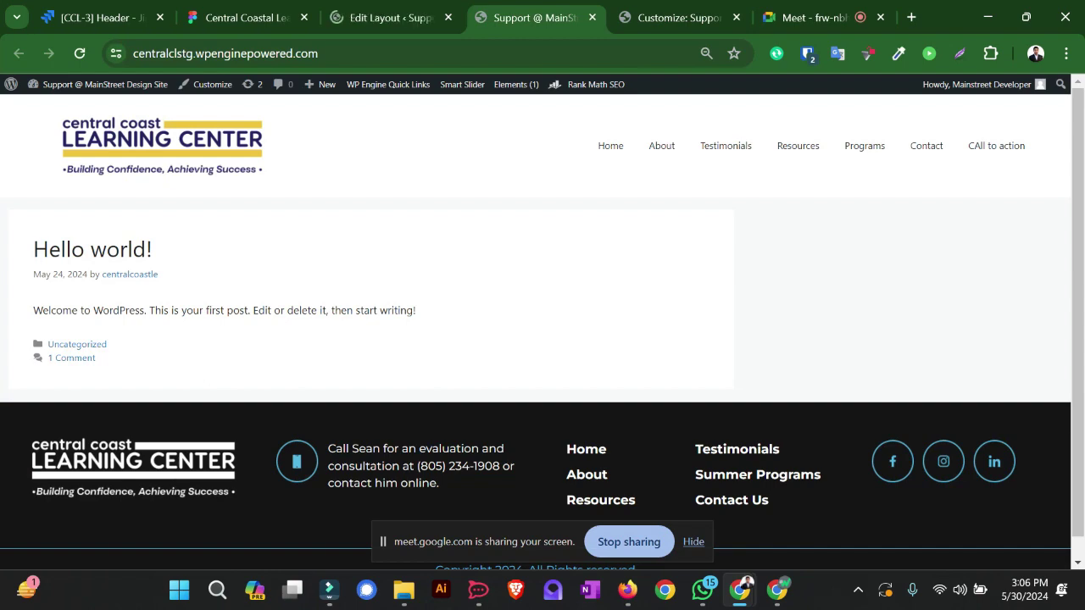
{"action": "key", "text": "ctrl+plus"}
{"action": "key", "text": "ctrl+minus"}
{"action": "key", "text": "ctrl+minus"}
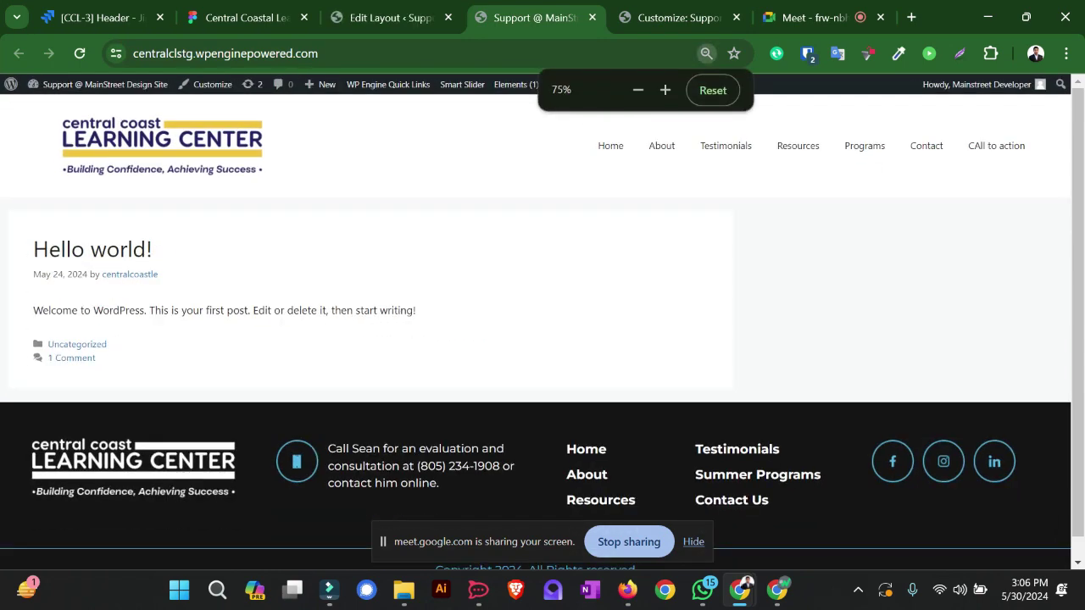
{"action": "key", "text": "ctrl+r"}
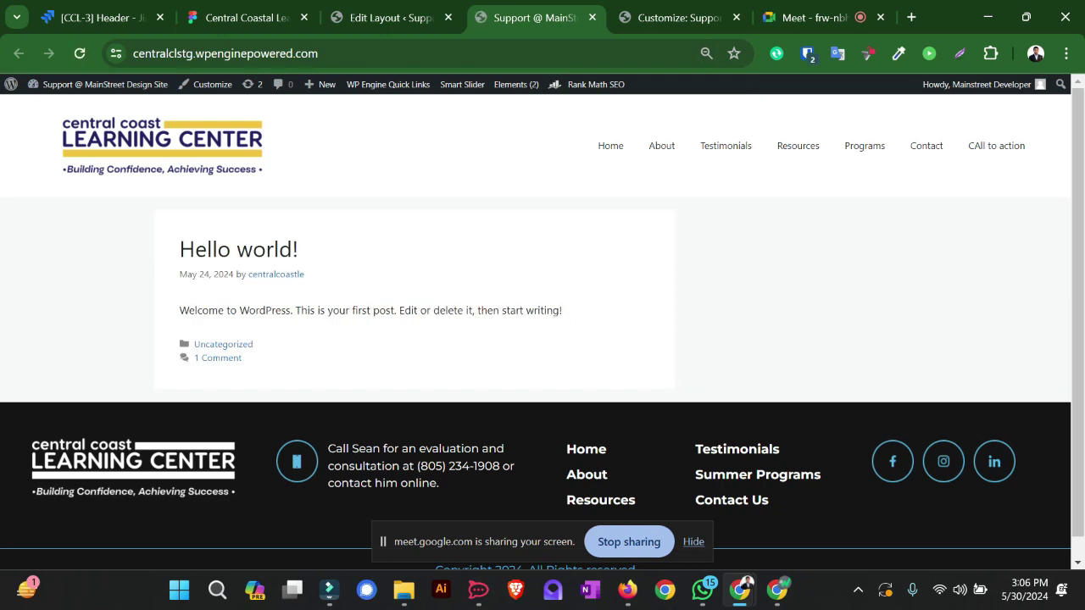
{"action": "scroll", "coordinate": [288, 249], "scroll_direction": "down", "scroll_amount": 1}
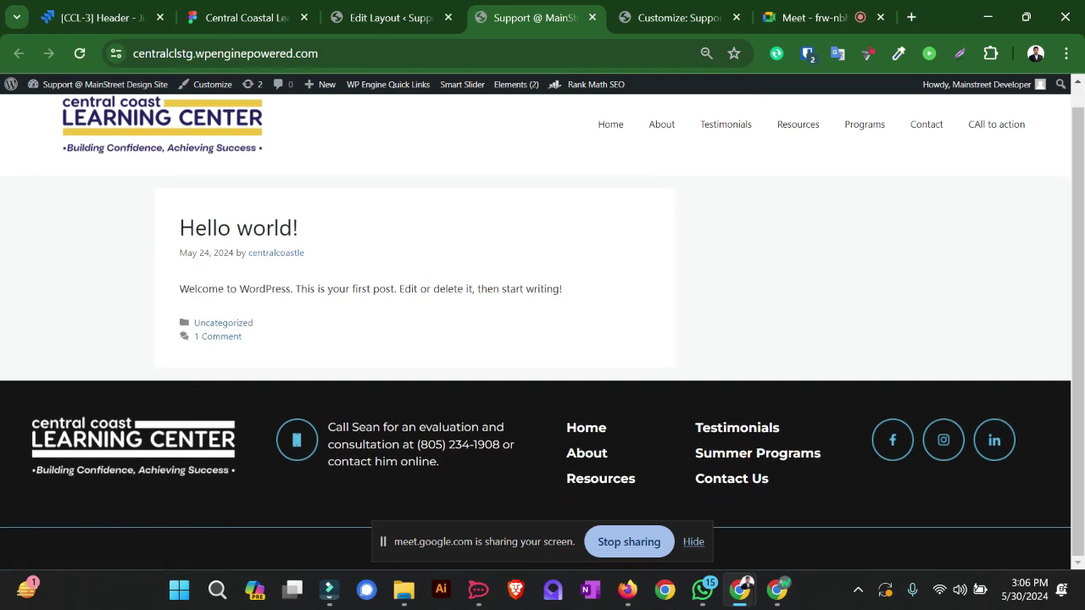
Step: Switch to the Figma design, examine the Resources page's header and content layout, and compare it with the live site
{"action": "scroll", "coordinate": [542, 329], "scroll_direction": "up", "scroll_amount": 1}
{"action": "scroll", "coordinate": [543, 330], "scroll_direction": "down", "scroll_amount": 1}
{"action": "left_click", "coordinate": [245, 17]}
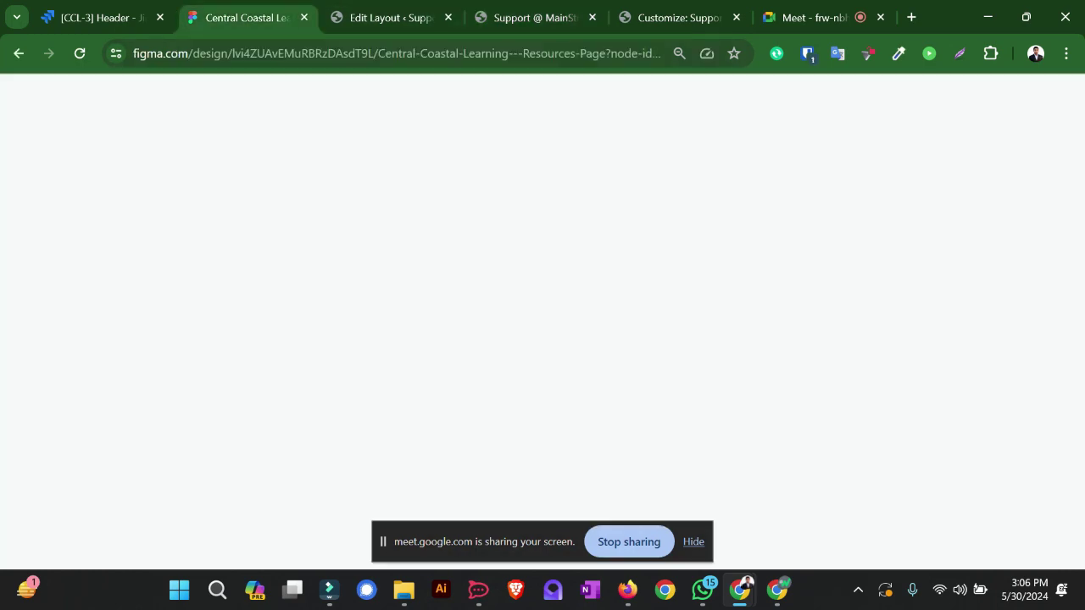
{"action": "scroll", "coordinate": [386, 254], "scroll_direction": "up", "scroll_amount": 6}
{"action": "scroll", "coordinate": [386, 255], "scroll_direction": "down", "scroll_amount": 3}
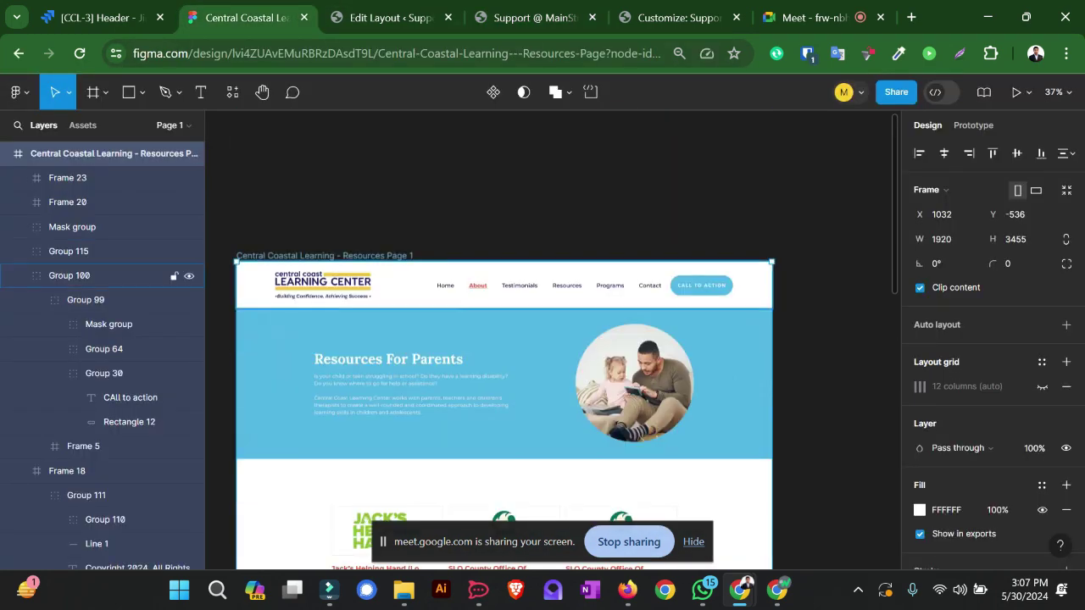
{"action": "scroll", "coordinate": [309, 536], "scroll_direction": "left", "scroll_amount": 2}
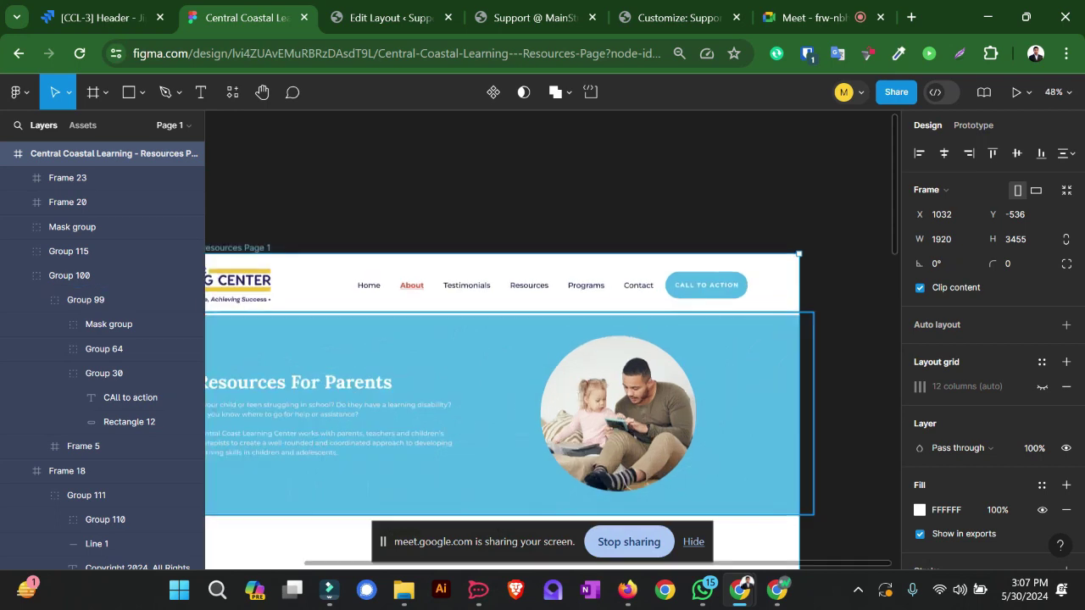
{"action": "scroll", "coordinate": [309, 537], "scroll_direction": "down", "scroll_amount": 2, "text": "ctrl"}
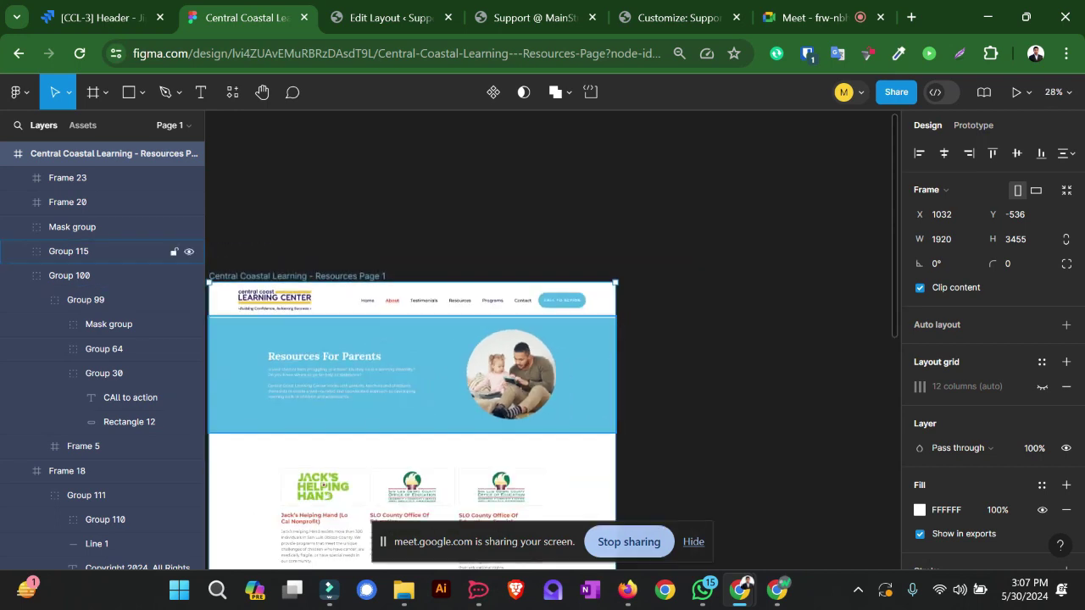
{"action": "scroll", "coordinate": [379, 302], "scroll_direction": "up", "scroll_amount": 3, "text": "ctrl"}
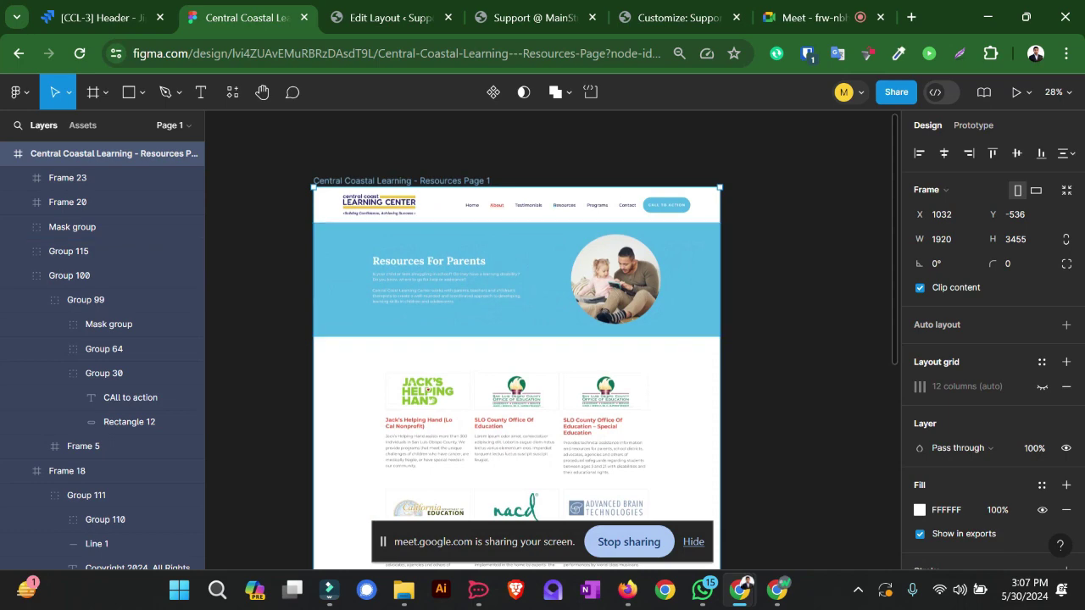
{"action": "scroll", "coordinate": [384, 465], "scroll_direction": "down", "scroll_amount": 2, "text": "ctrl"}
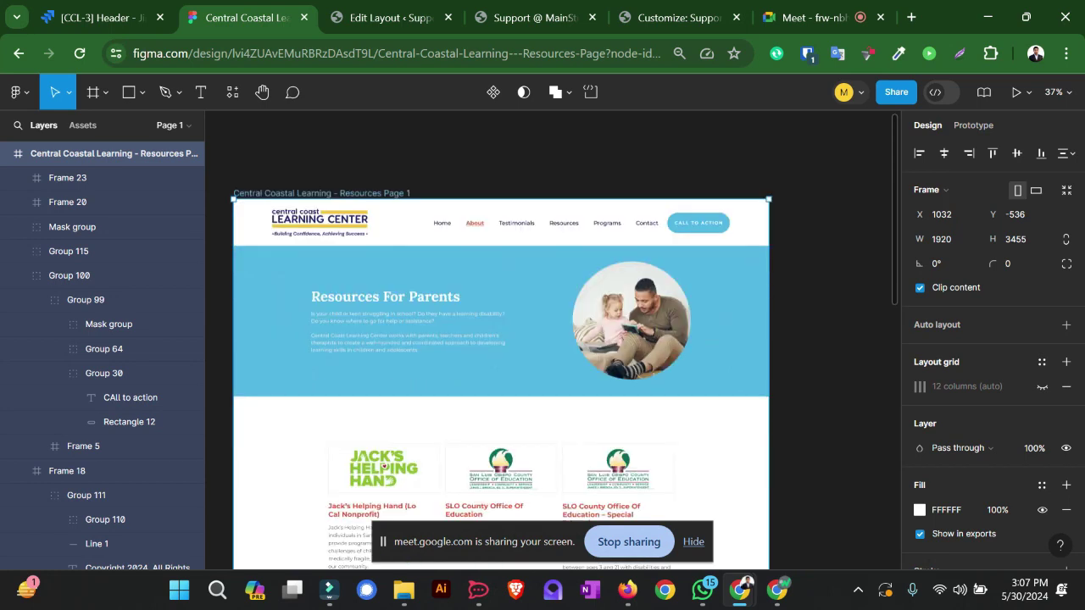
{"action": "scroll", "coordinate": [384, 465], "scroll_direction": "up", "scroll_amount": 2}
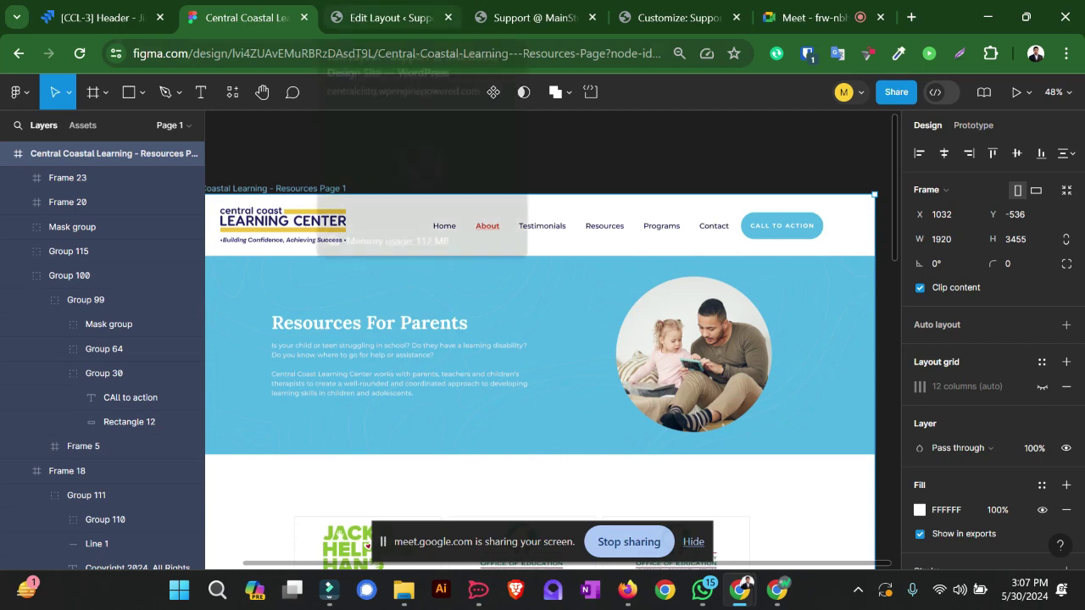
{"action": "left_click", "coordinate": [390, 17]}
{"action": "left_click", "coordinate": [530, 17]}
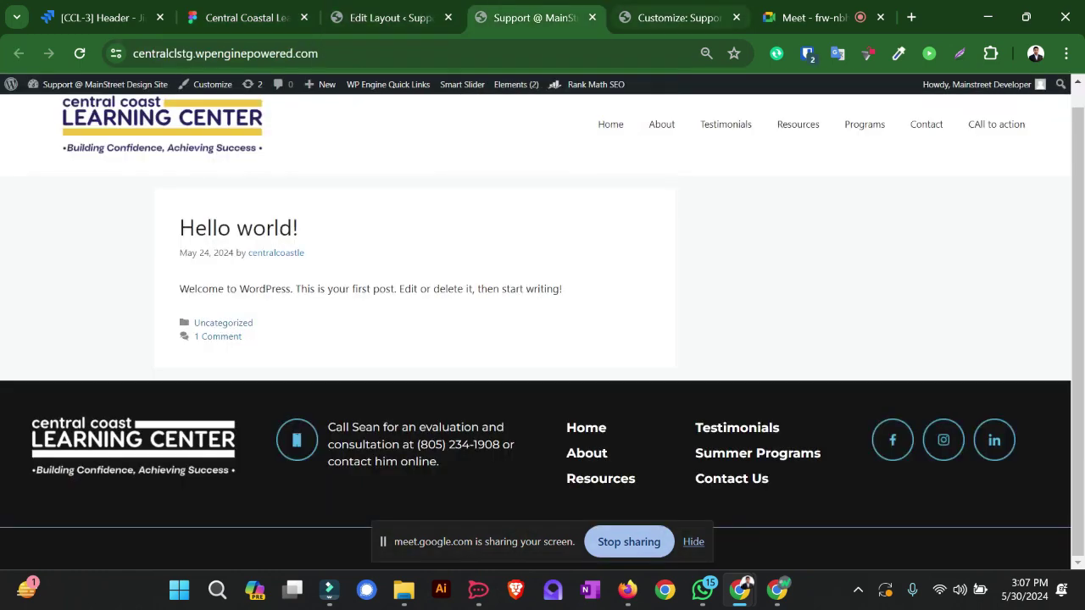
{"action": "scroll", "coordinate": [1009, 146], "scroll_direction": "up", "scroll_amount": 1}
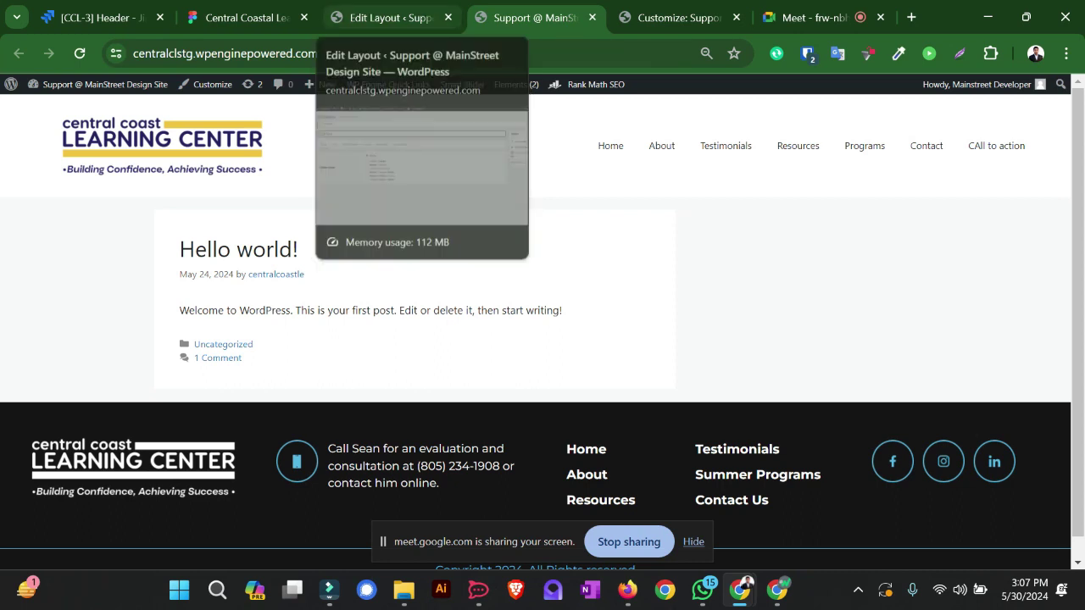
{"action": "left_click", "coordinate": [389, 17]}
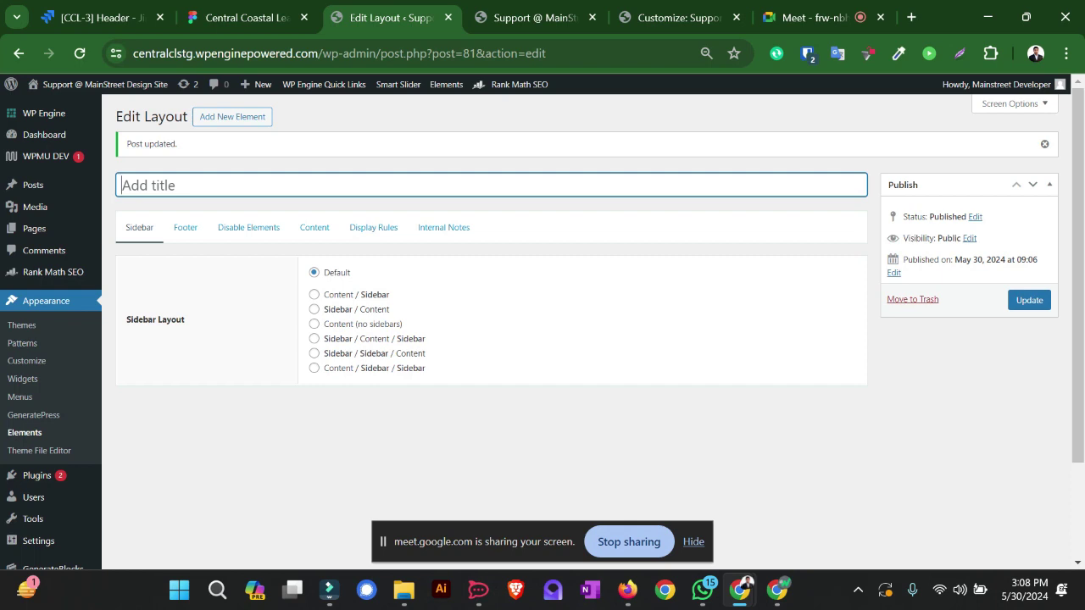
{"action": "left_click", "coordinate": [103, 18]}
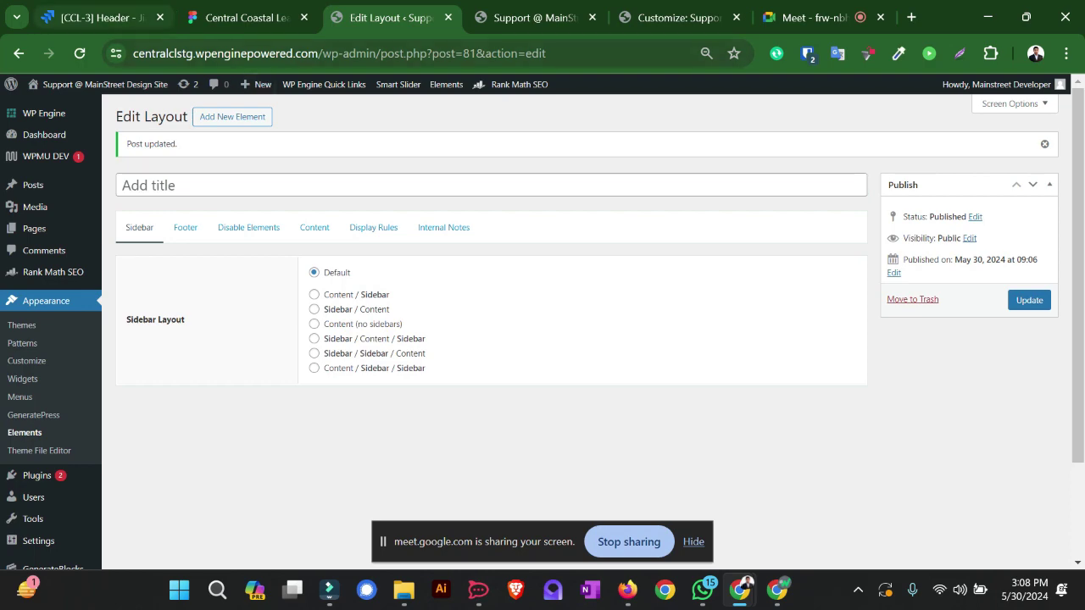
{"action": "left_click", "coordinate": [389, 18]}
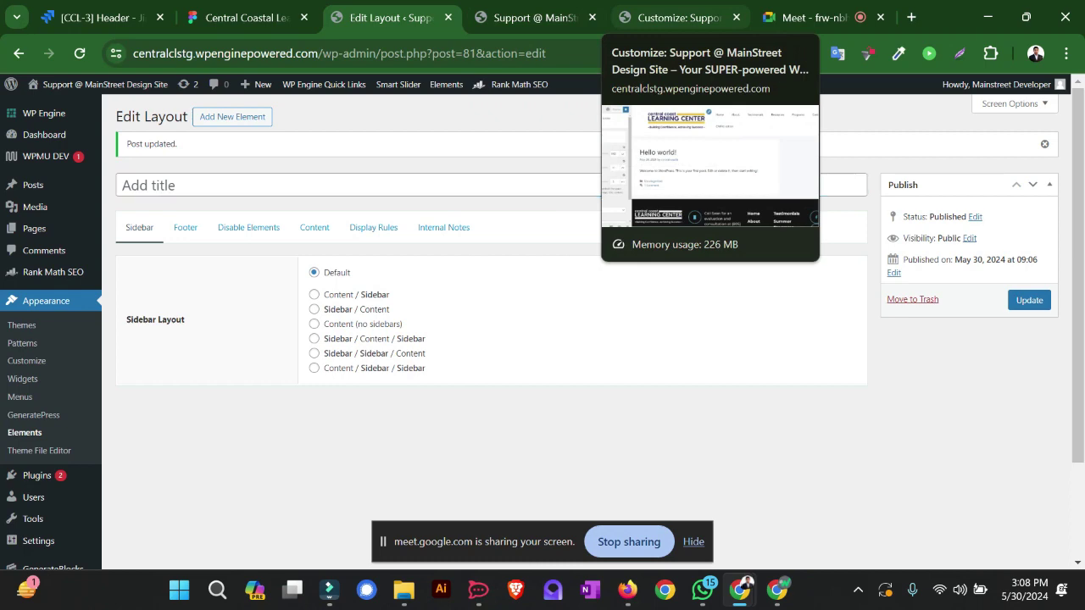
{"action": "left_click", "coordinate": [678, 17]}
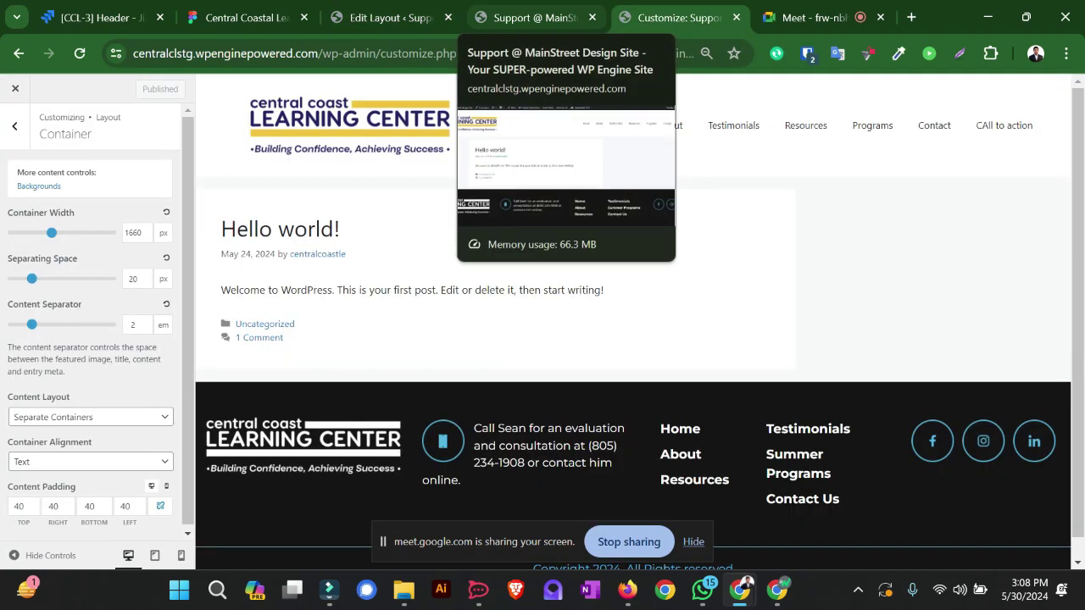
{"action": "left_click", "coordinate": [534, 17]}
{"action": "left_click", "coordinate": [390, 18]}
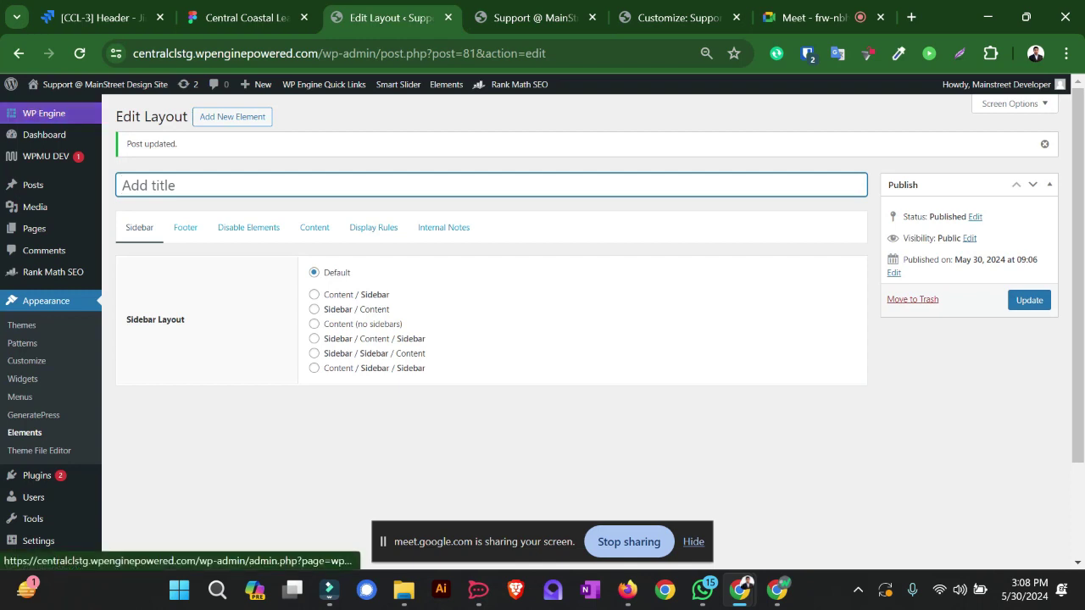
Step: Open the site's Elements list, view the existing Site Footer block element, and return to the list
{"action": "left_click", "coordinate": [4, 432]}
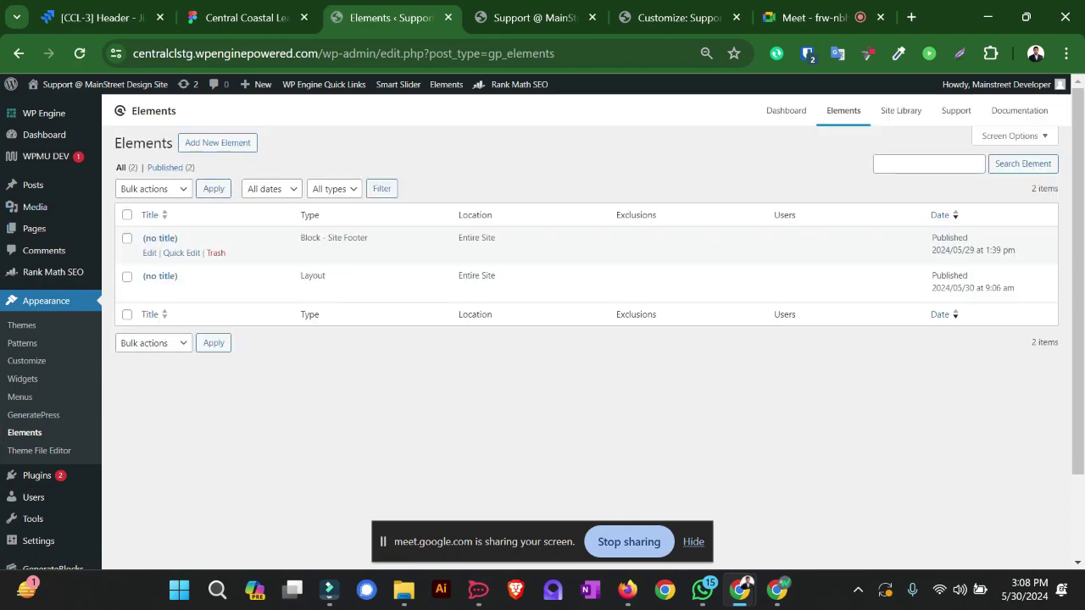
{"action": "left_click", "coordinate": [160, 239]}
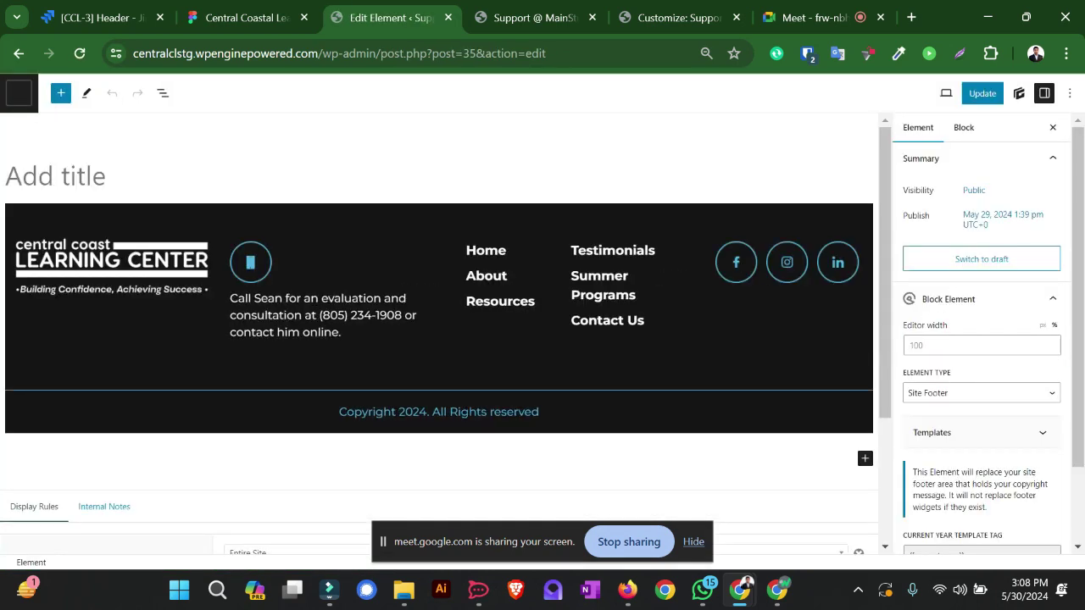
{"action": "left_click", "coordinate": [19, 53]}
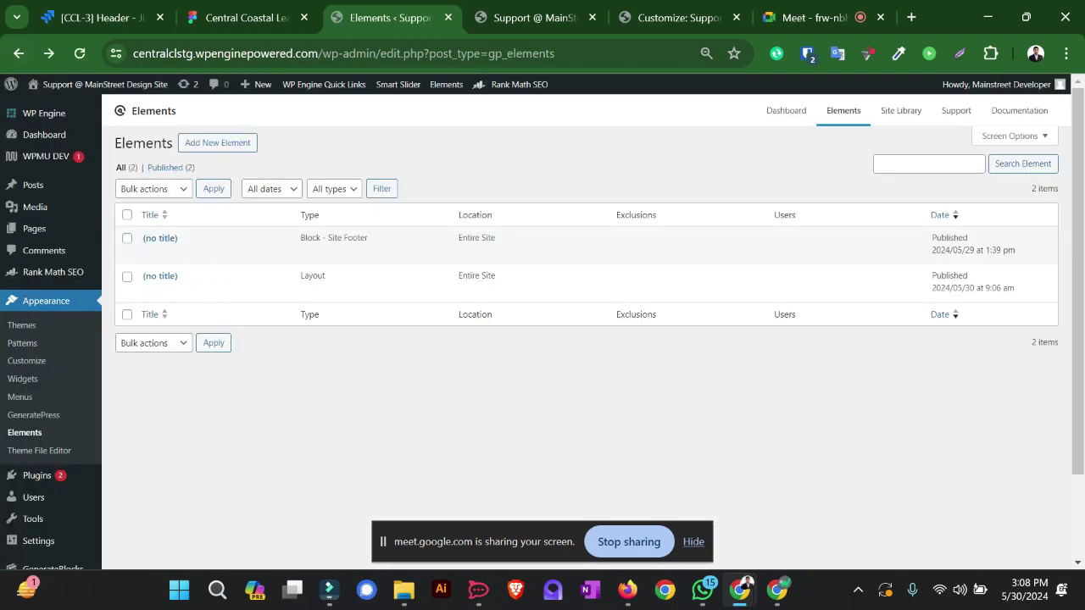
Step: Create a new element with the element type Block and title it "button"
{"action": "left_click", "coordinate": [217, 142]}
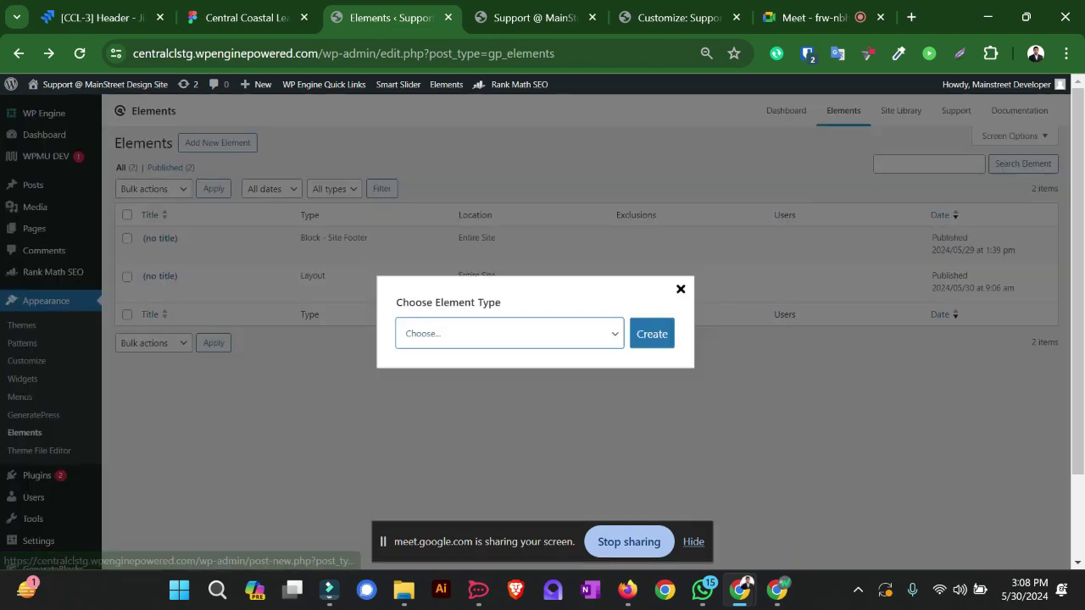
{"action": "left_click", "coordinate": [509, 333]}
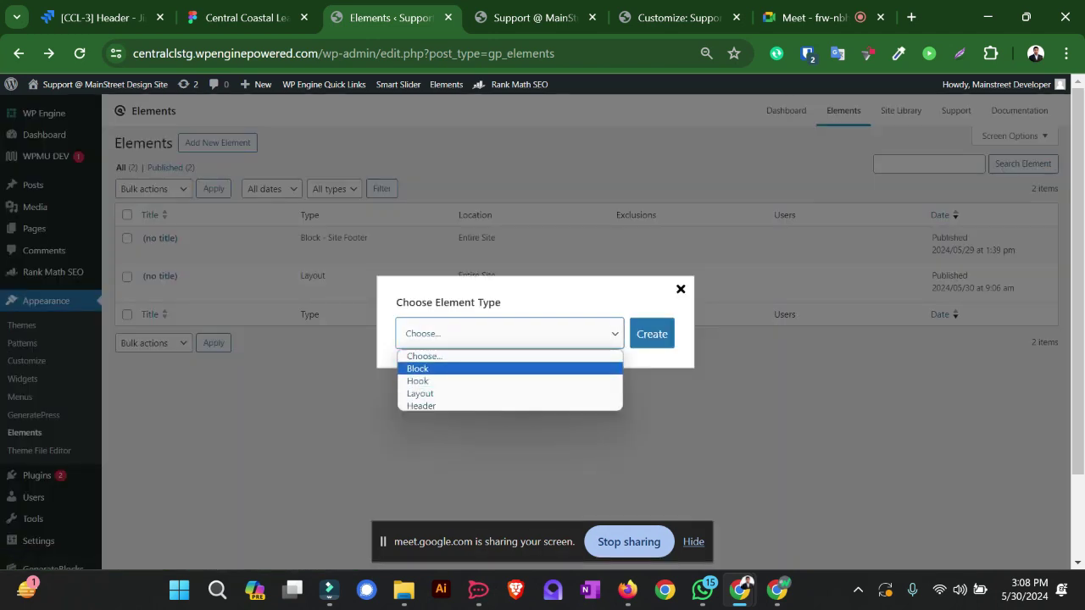
{"action": "left_click", "coordinate": [418, 368]}
{"action": "left_click", "coordinate": [652, 333]}
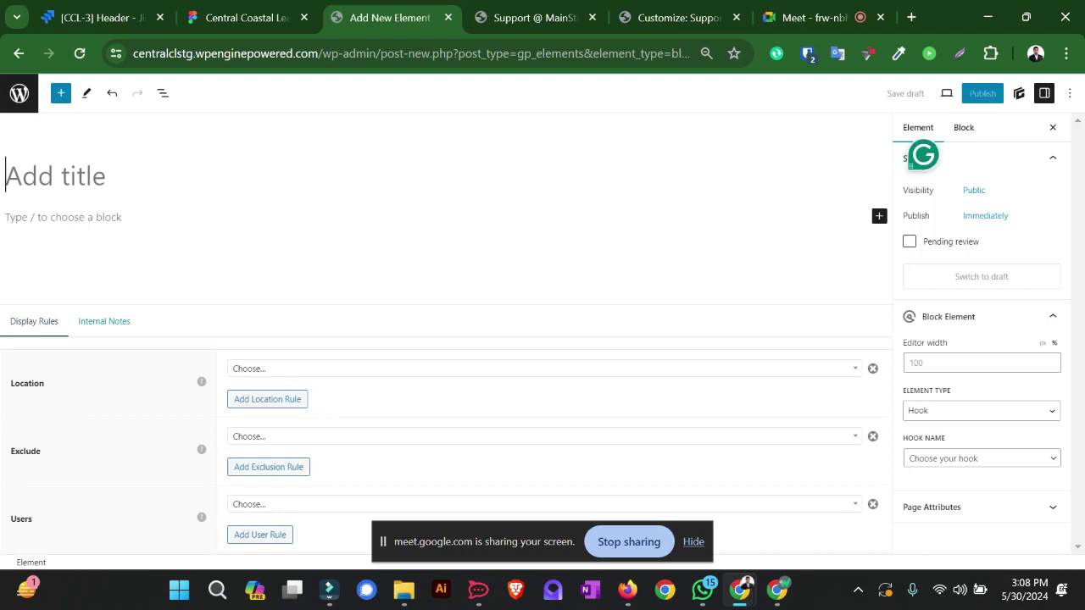
{"action": "type", "text": "button"}
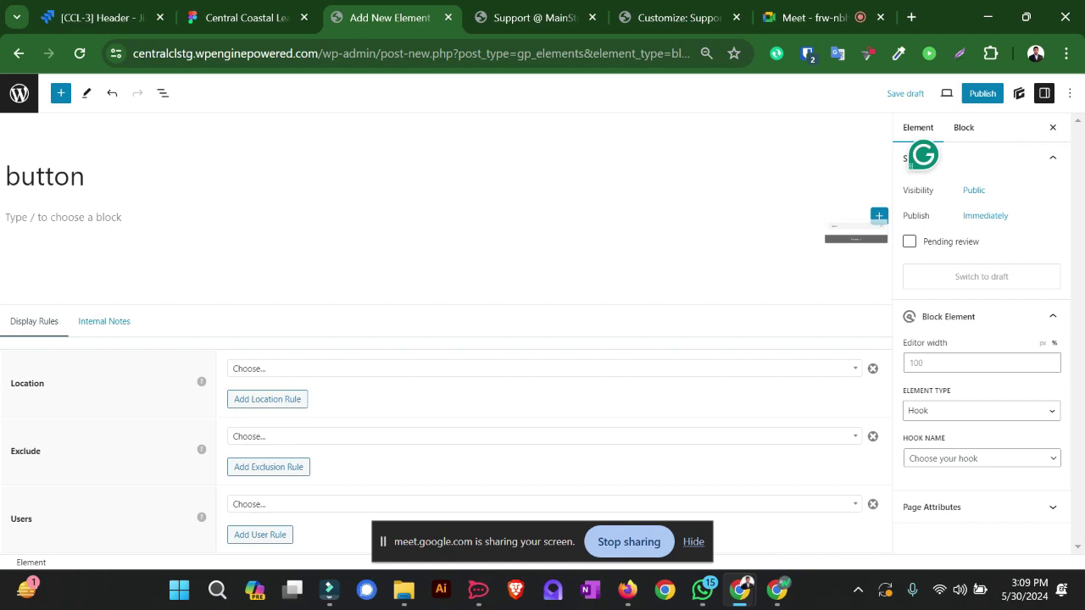
Step: Insert a Button block into the element and label it "Call to Button"
{"action": "left_click", "coordinate": [879, 217]}
{"action": "type", "text": "butt"}
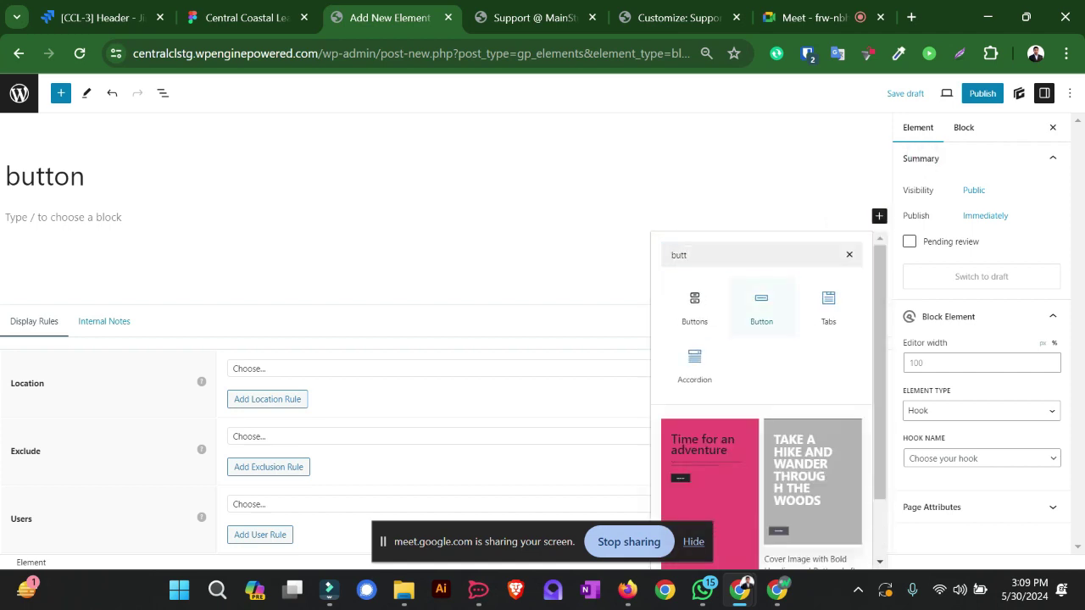
{"action": "left_click", "coordinate": [761, 306]}
{"action": "type", "text": "Call to Button"}
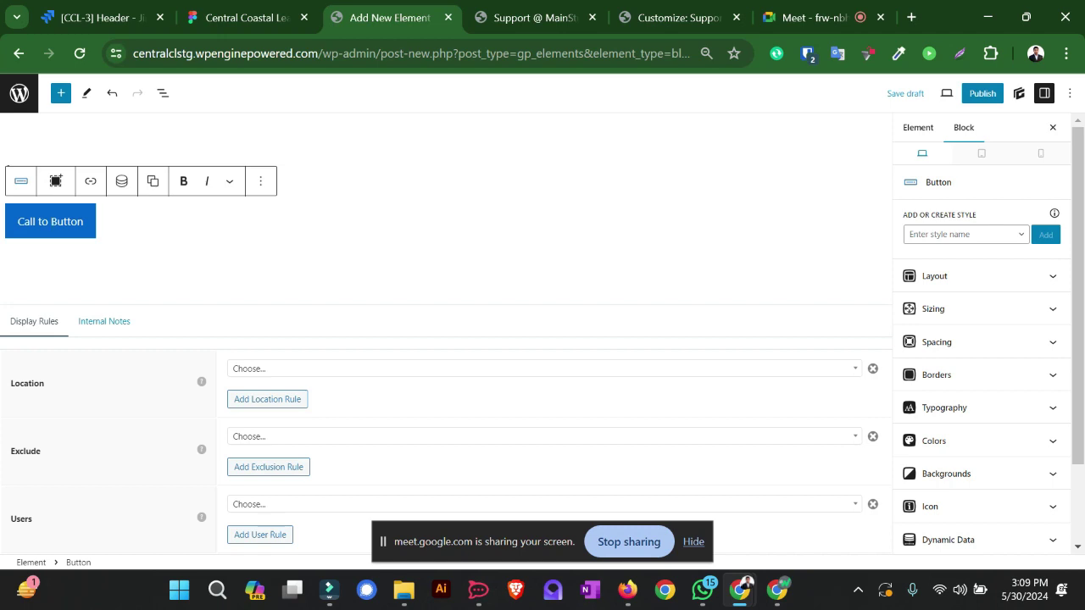
Step: Keep the block element's type as Hook and set its hook name to inside_navigation
{"action": "left_click", "coordinate": [542, 369]}
{"action": "key", "text": "Escape"}
{"action": "scroll", "coordinate": [975, 424], "scroll_direction": "down", "scroll_amount": 2}
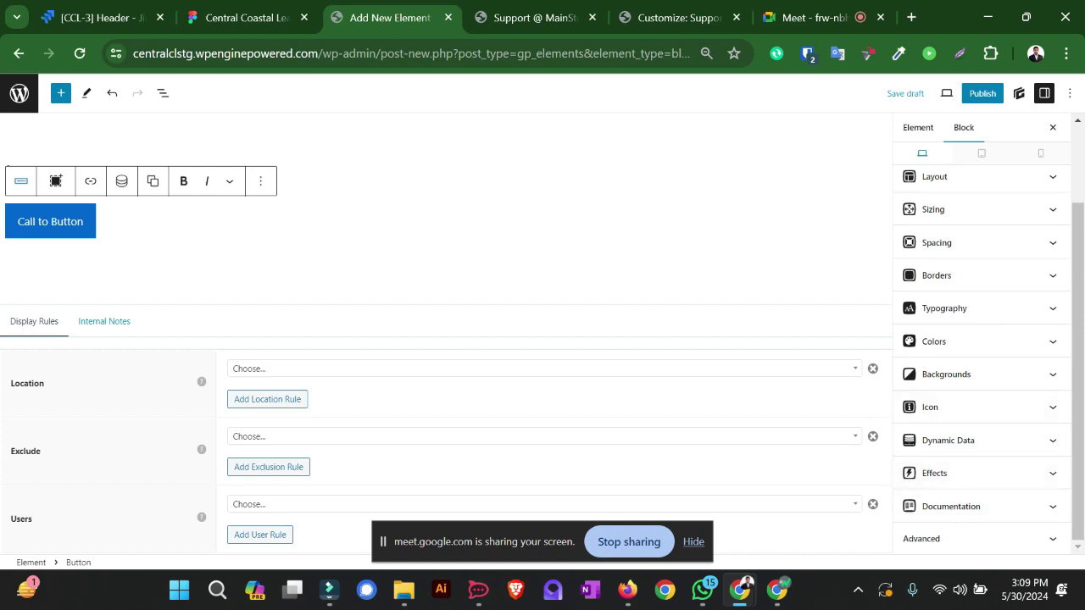
{"action": "left_click", "coordinate": [918, 127]}
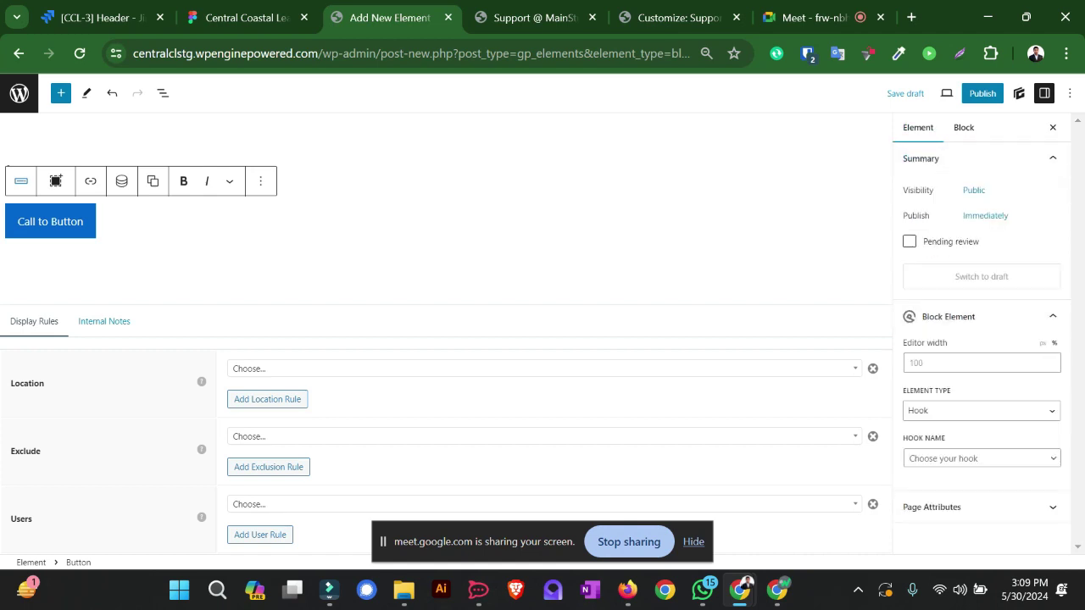
{"action": "left_click", "coordinate": [981, 411]}
{"action": "left_click", "coordinate": [980, 424]}
{"action": "left_click", "coordinate": [981, 458]}
{"action": "scroll", "coordinate": [980, 382], "scroll_direction": "down", "scroll_amount": 2}
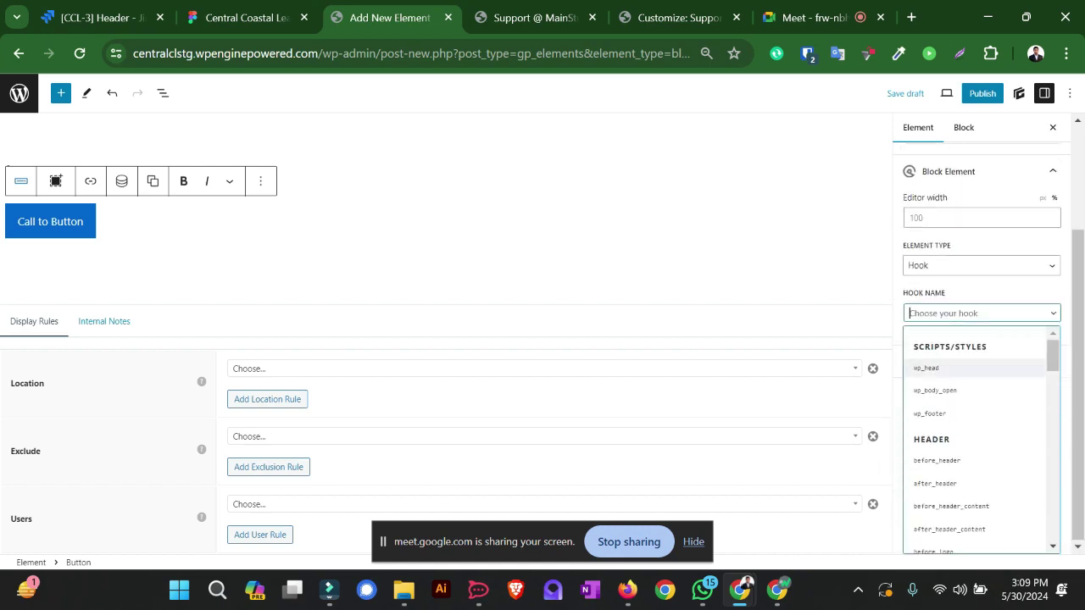
{"action": "scroll", "coordinate": [975, 424], "scroll_direction": "down", "scroll_amount": 2}
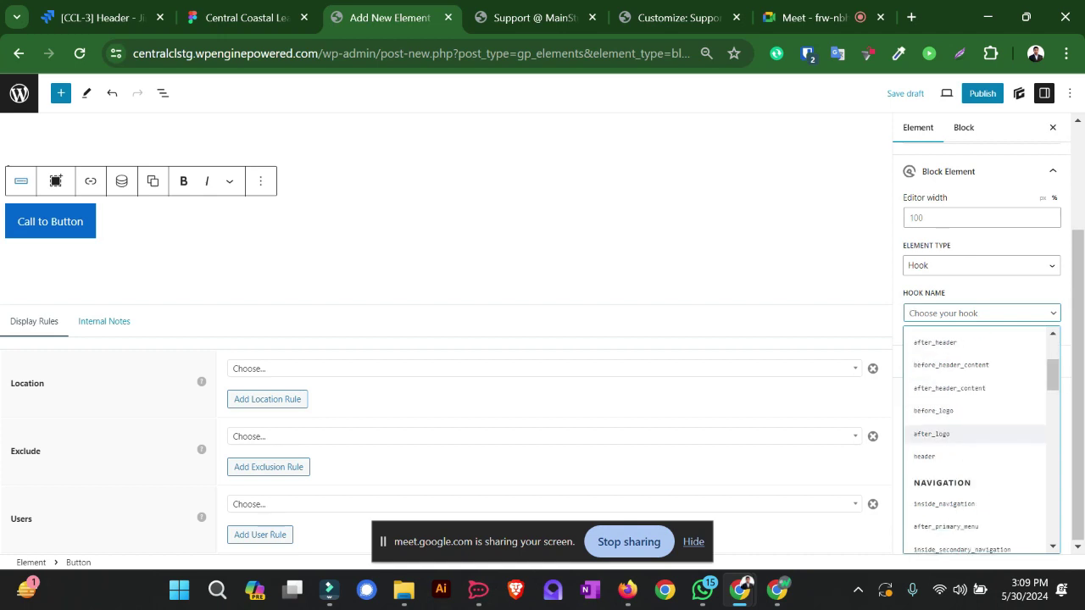
{"action": "scroll", "coordinate": [975, 424], "scroll_direction": "down", "scroll_amount": 2}
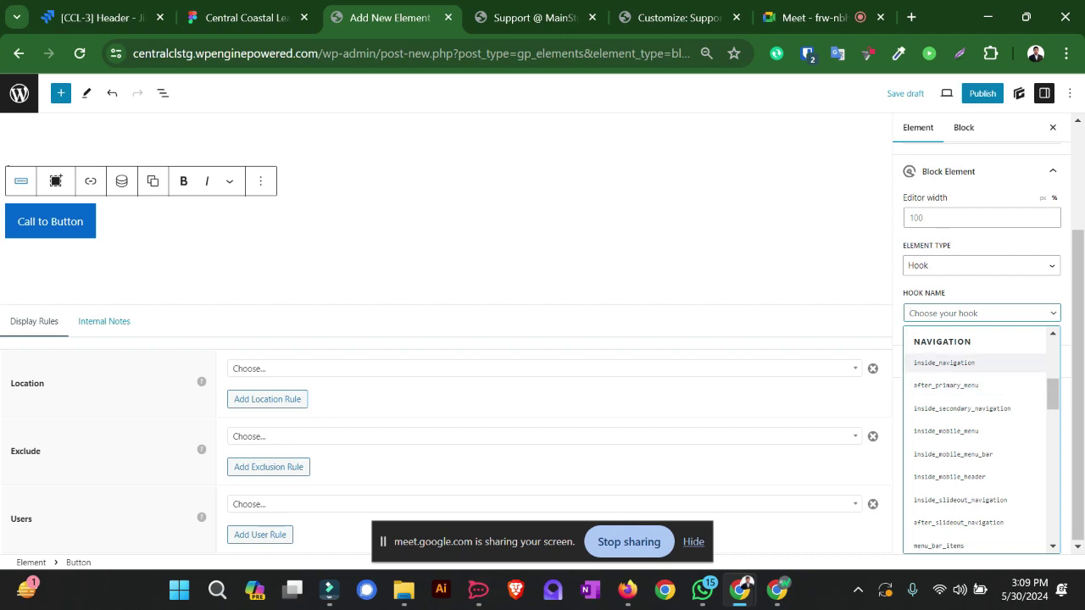
{"action": "left_click", "coordinate": [944, 363]}
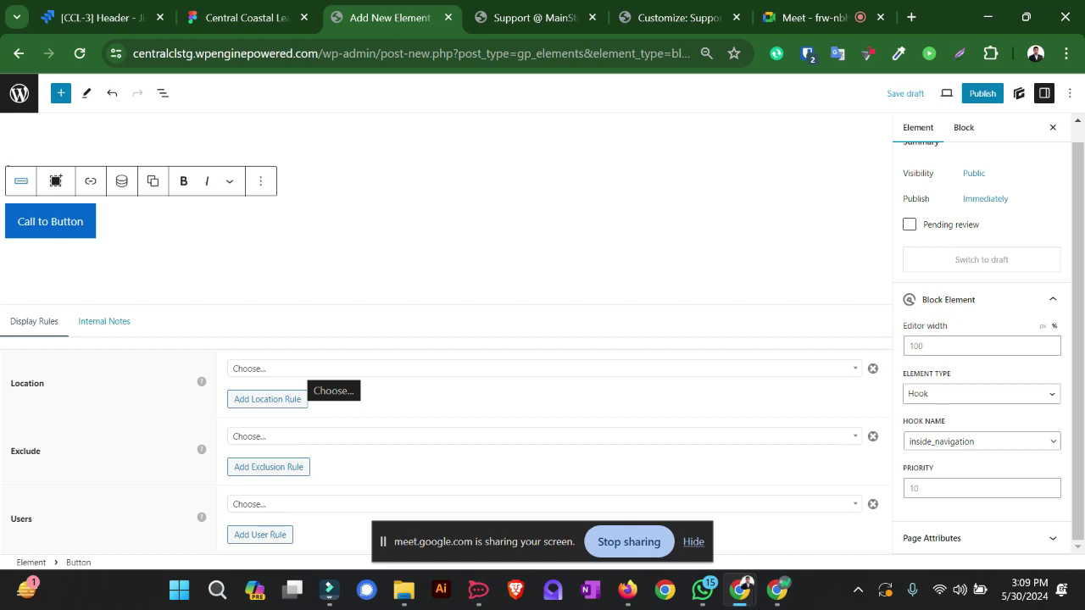
Step: Set the button element's display location to Entire Site and publish the element
{"action": "left_click", "coordinate": [305, 368]}
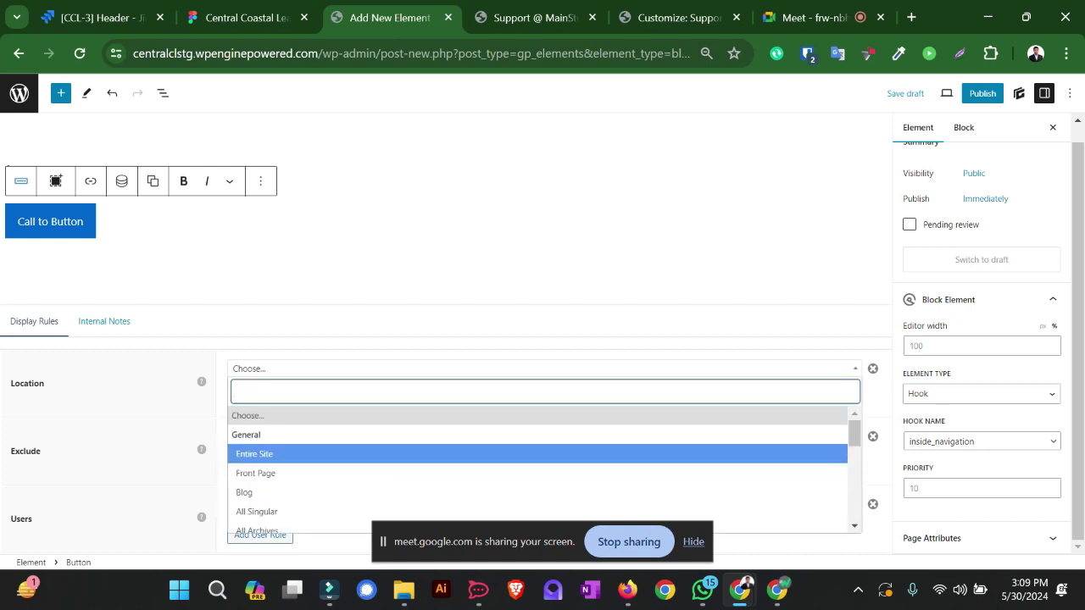
{"action": "left_click", "coordinate": [306, 450]}
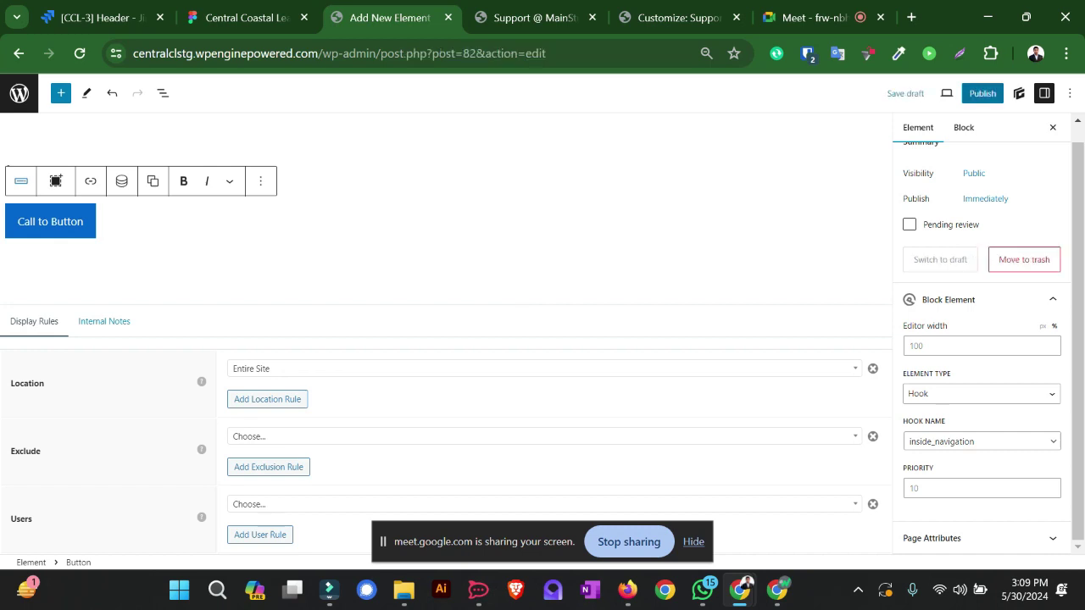
{"action": "left_click", "coordinate": [982, 94]}
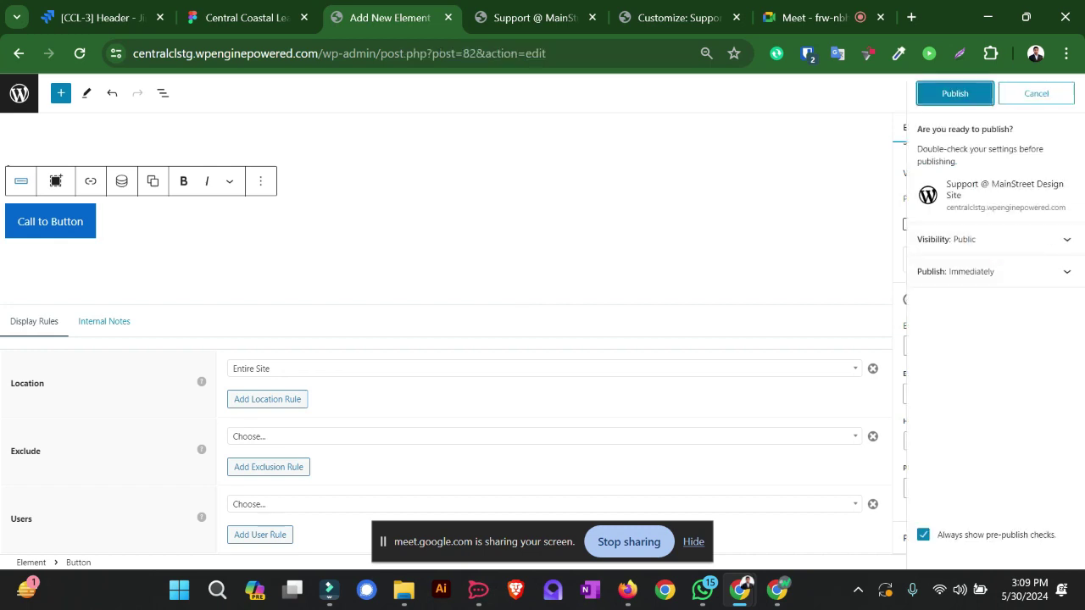
{"action": "left_click", "coordinate": [954, 93]}
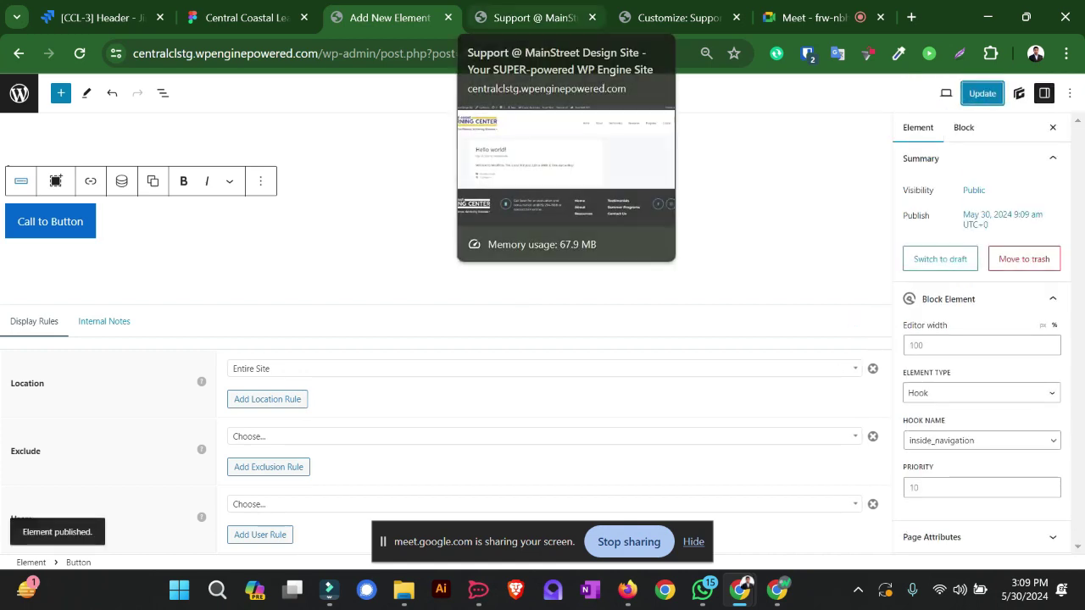
Step: Reload the live site, check where the button appears in the header navigation, and return to the element editor
{"action": "left_click", "coordinate": [534, 17]}
{"action": "left_click", "coordinate": [79, 53]}
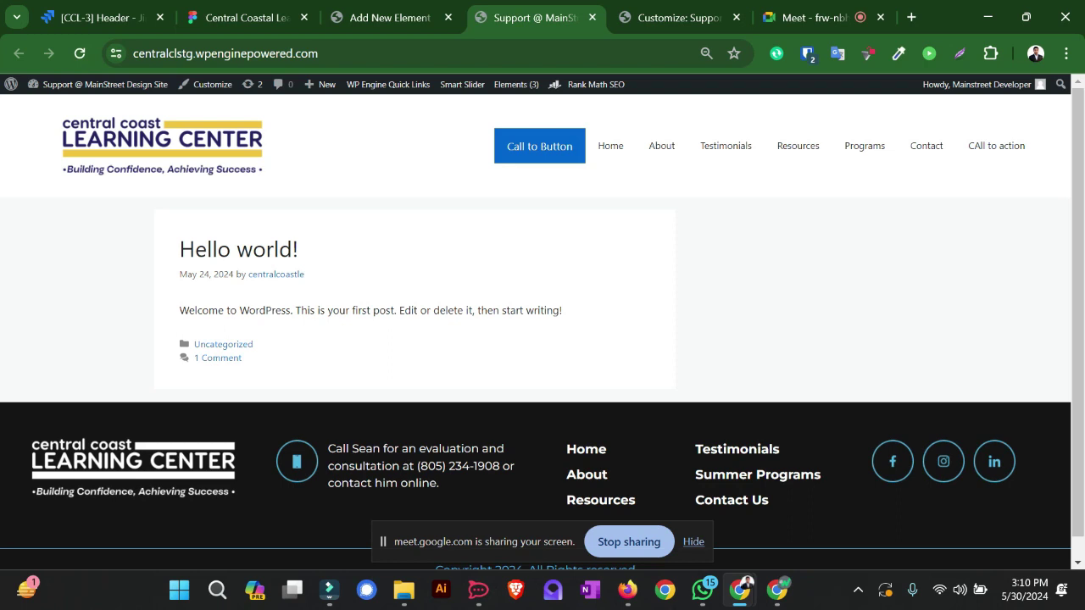
{"action": "left_click", "coordinate": [390, 16]}
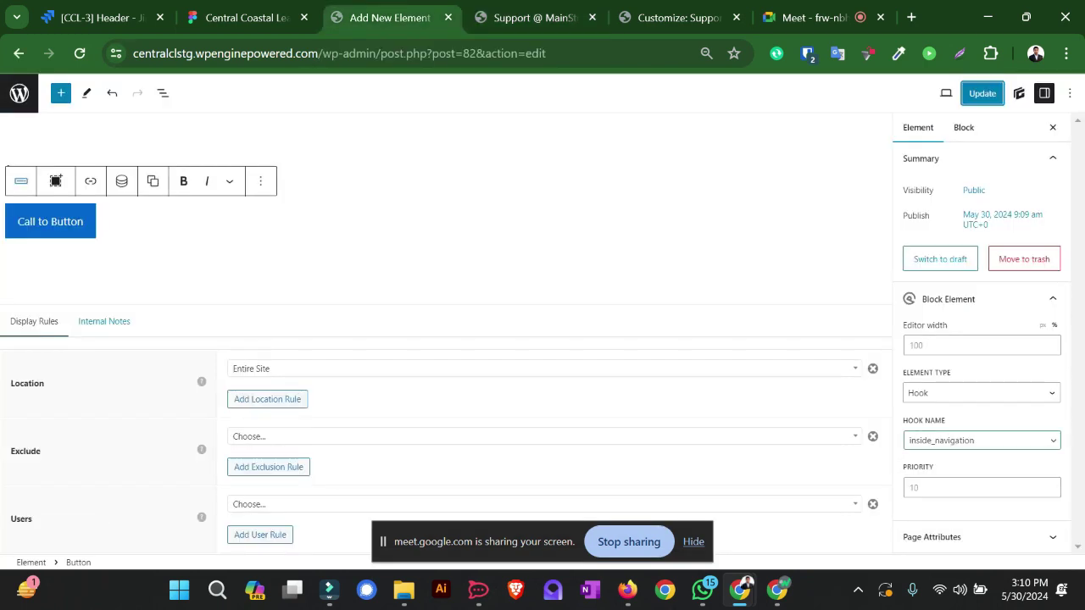
Step: Change the button element's hook name to after_primary_menu and update the element
{"action": "left_click", "coordinate": [981, 440]}
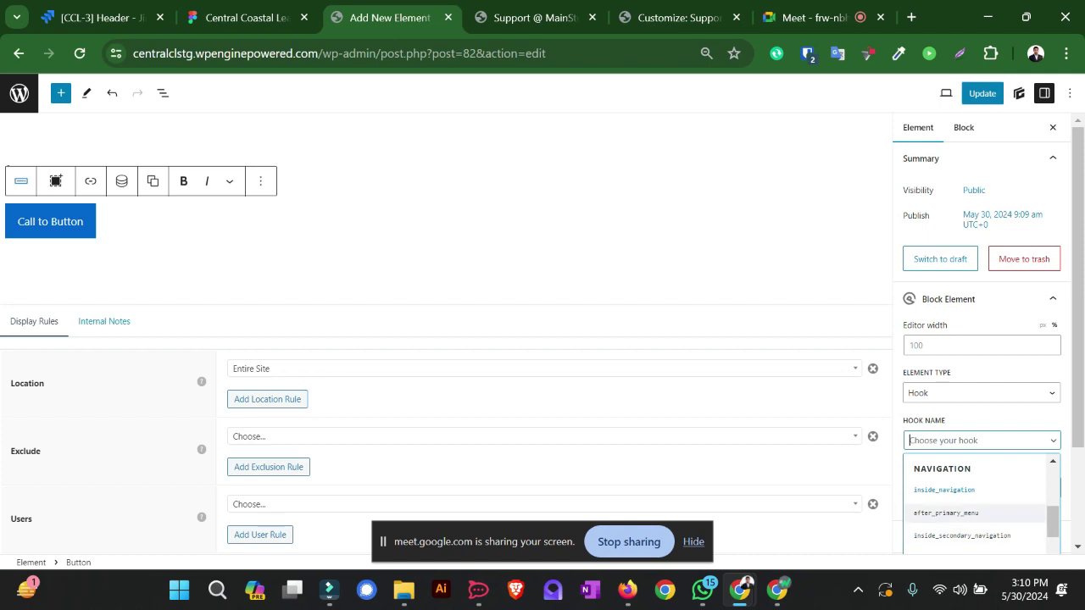
{"action": "key", "text": "Return"}
{"action": "key", "text": "ctrl+s"}
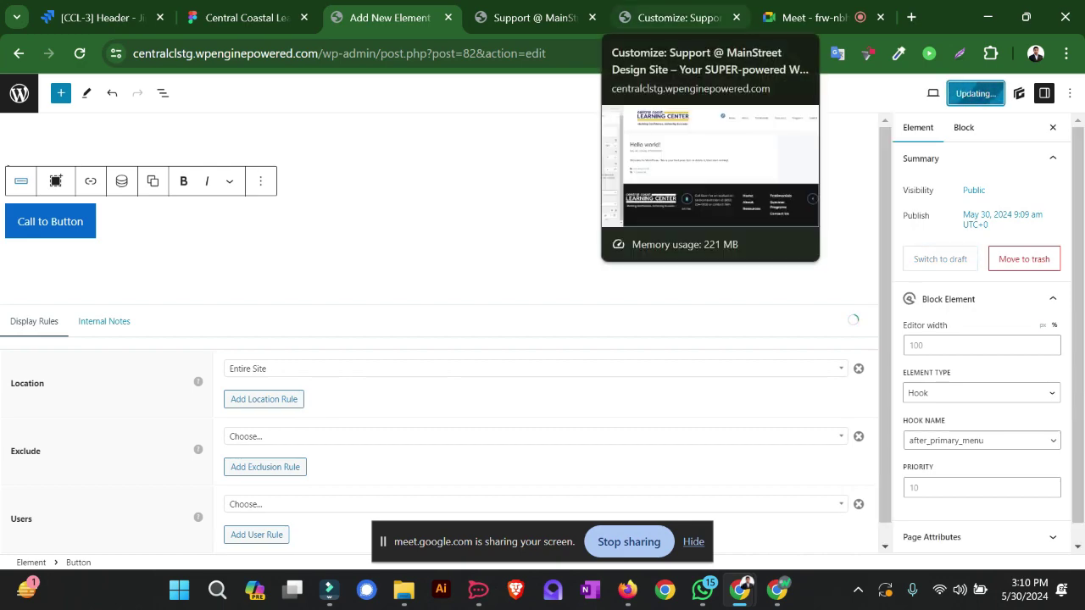
Step: Reload the live site, check the button's new place in the header navigation, and return to the element editor
{"action": "left_click", "coordinate": [678, 17]}
{"action": "left_click", "coordinate": [534, 17]}
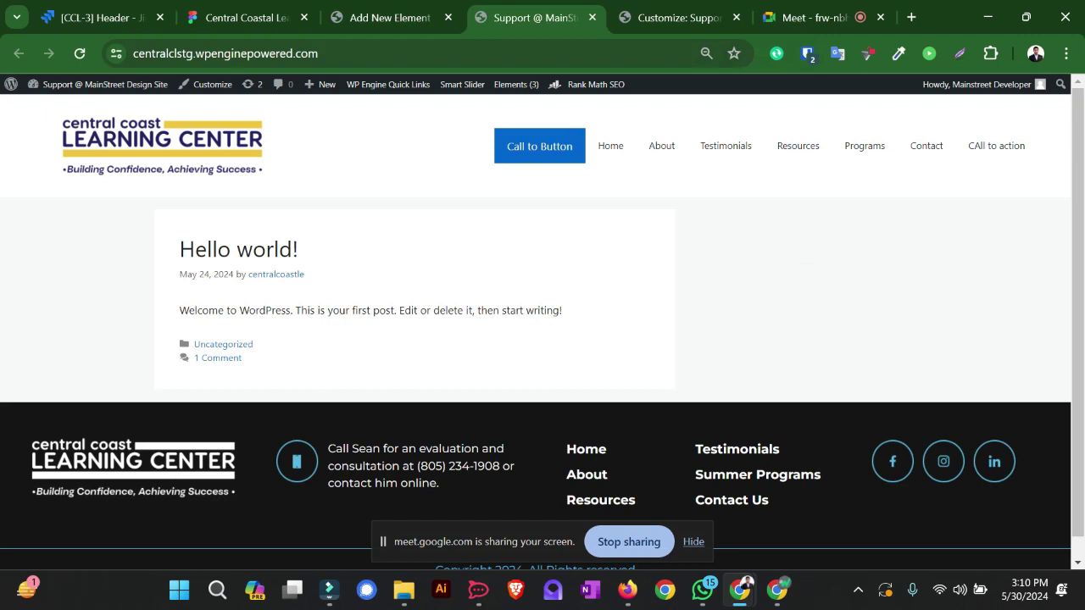
{"action": "left_click", "coordinate": [79, 52]}
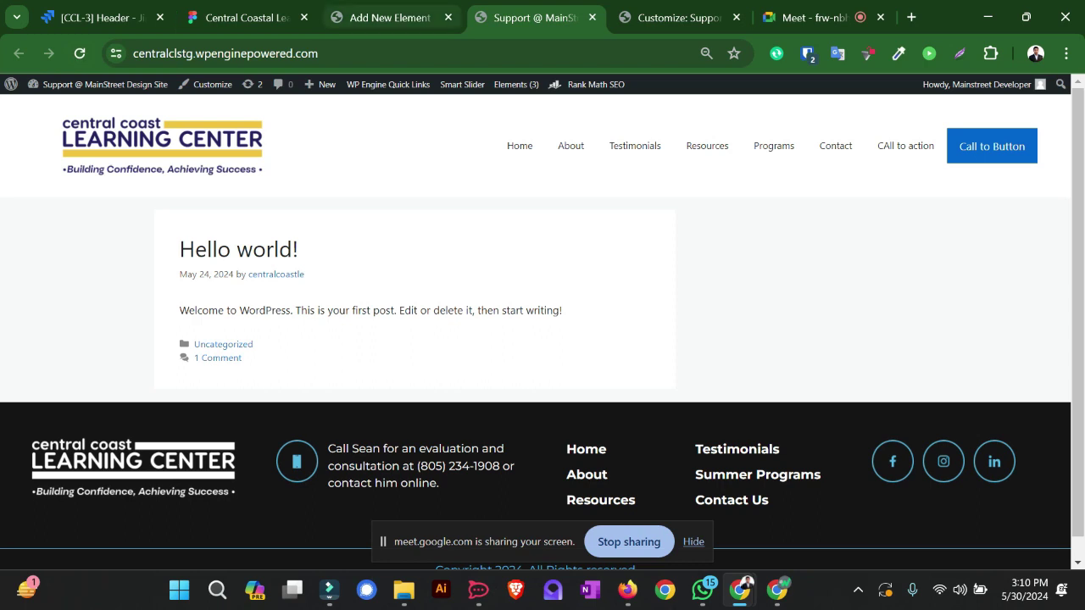
{"action": "key", "text": "ctrl+shift+Tab"}
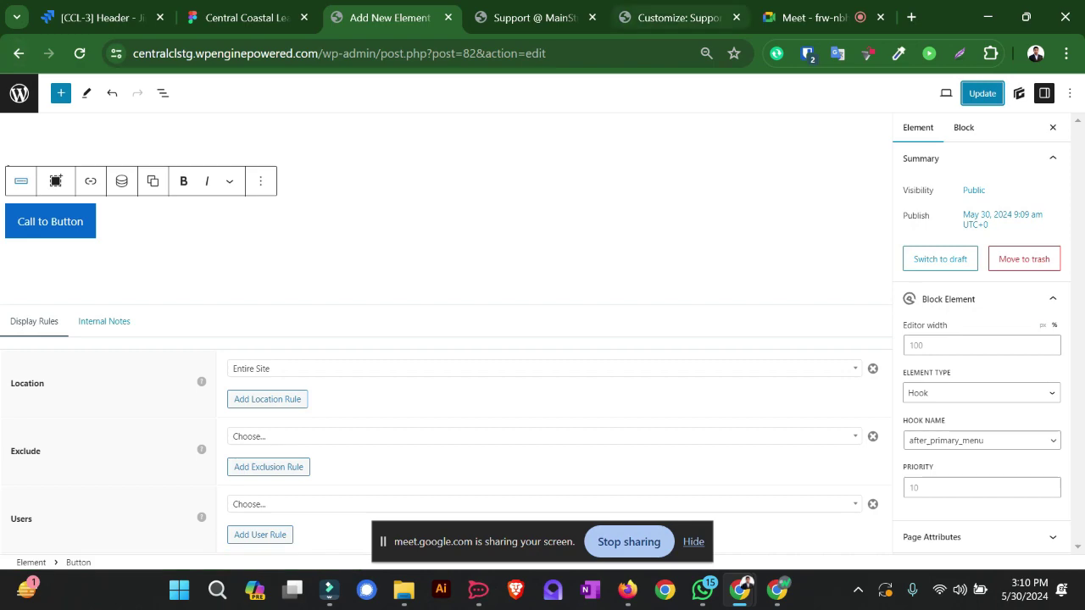
Step: Switch to the Customizer and preview the site header at mobile size
{"action": "left_click", "coordinate": [678, 17]}
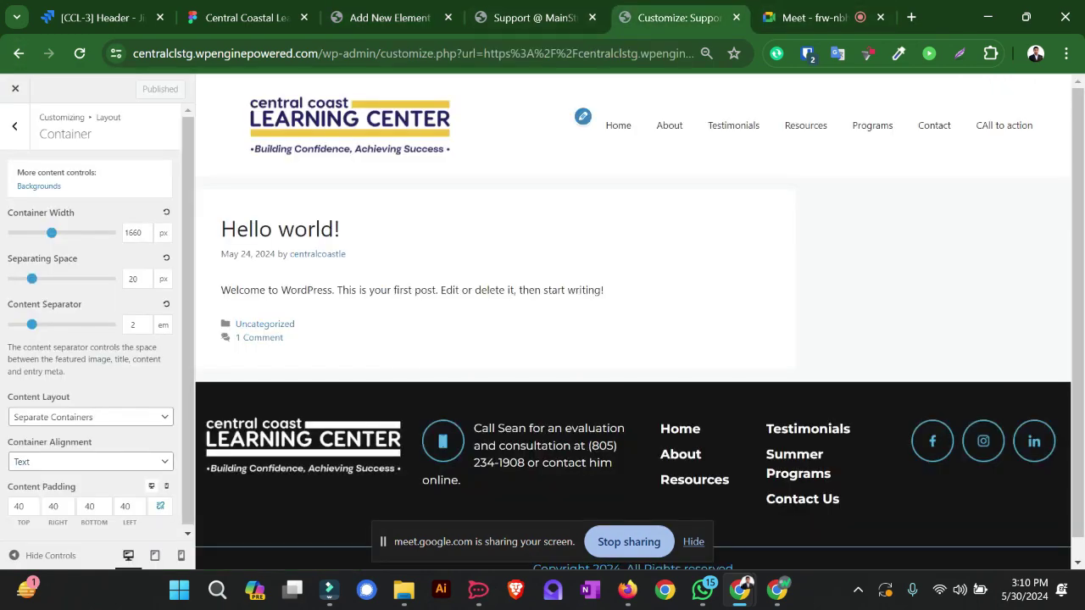
{"action": "left_click", "coordinate": [181, 555]}
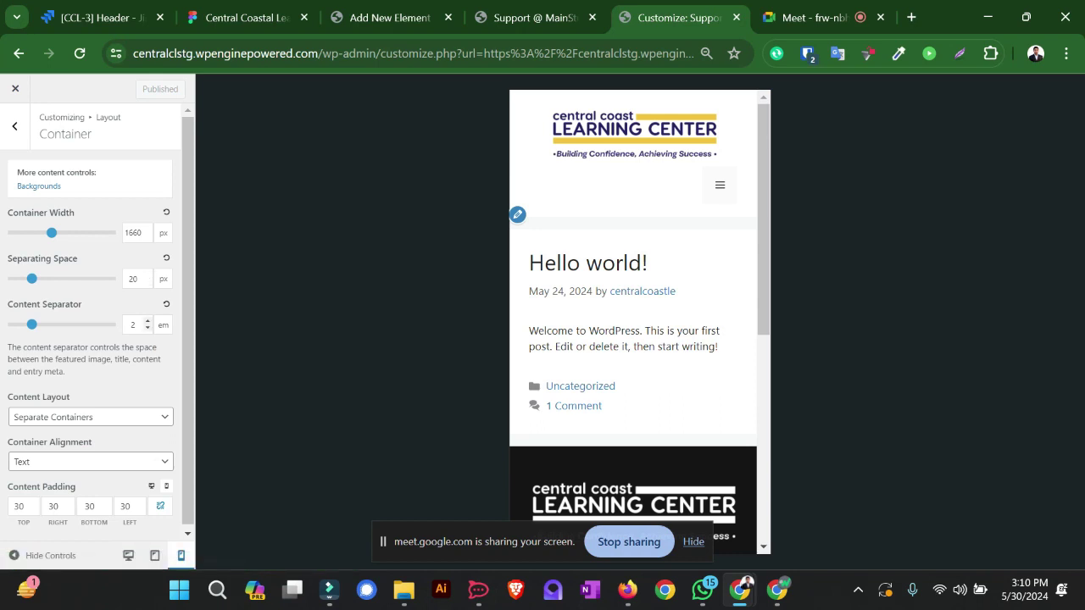
{"action": "scroll", "coordinate": [91, 322], "scroll_direction": "down", "scroll_amount": 1}
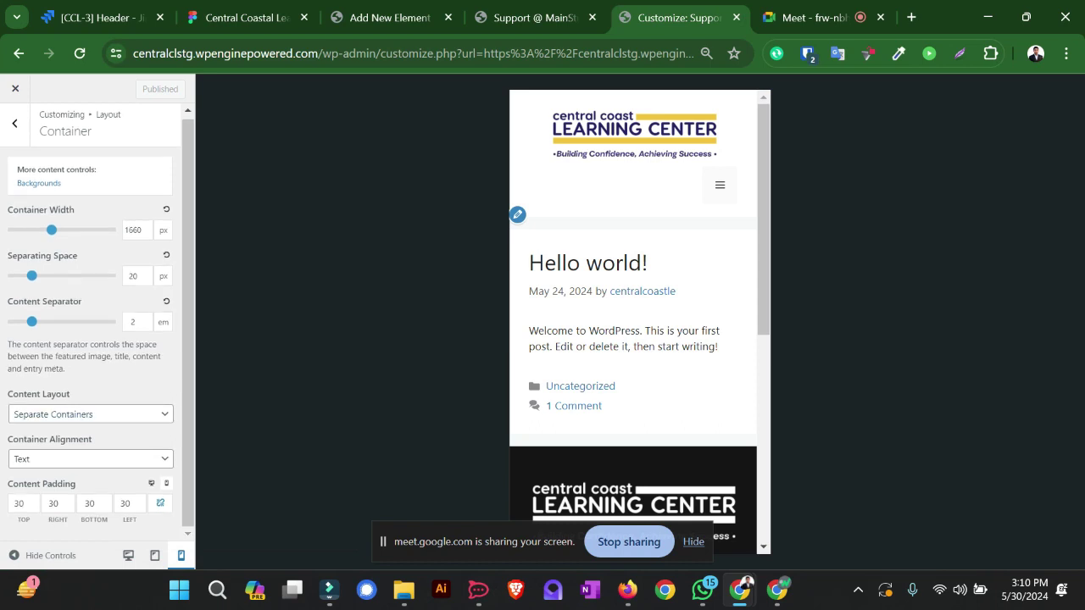
Step: Set the Site Identity logo width to 210 px
{"action": "left_click", "coordinate": [14, 123]}
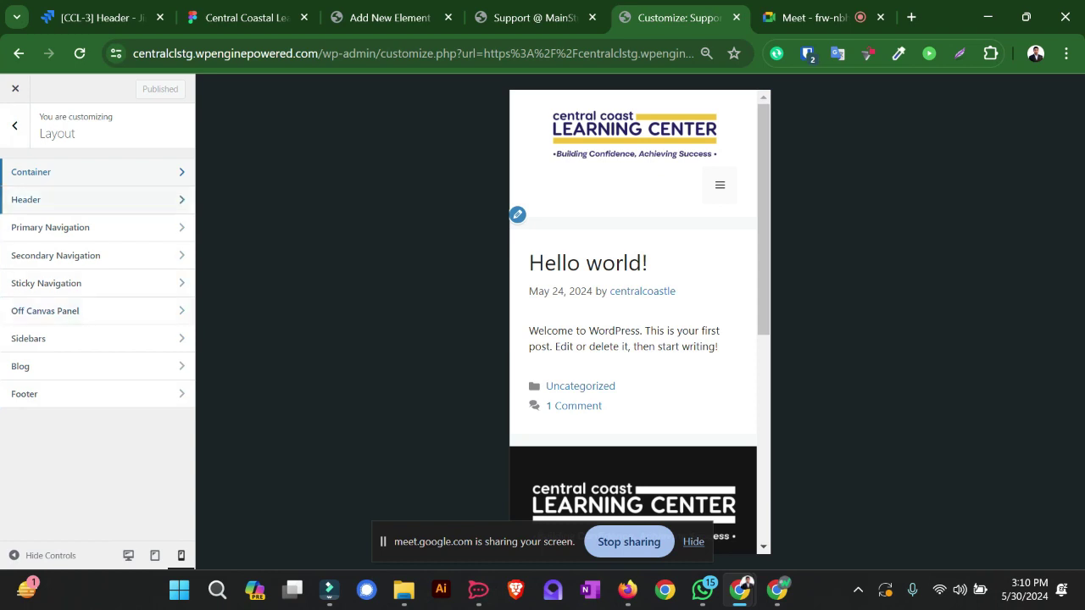
{"action": "left_click", "coordinate": [15, 125]}
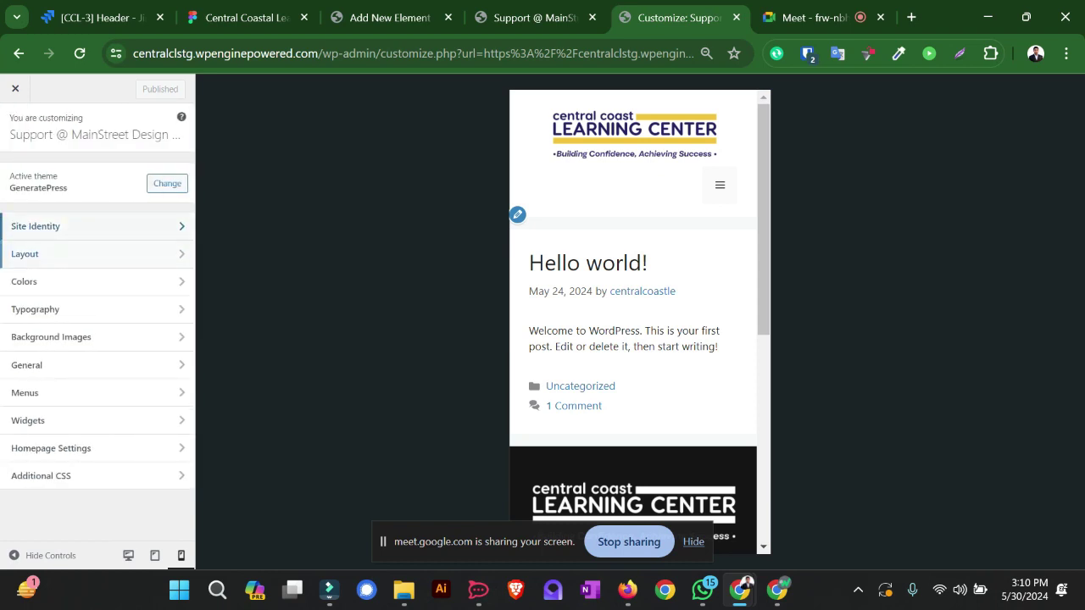
{"action": "left_click", "coordinate": [51, 225]}
{"action": "scroll", "coordinate": [94, 322], "scroll_direction": "down", "scroll_amount": 3}
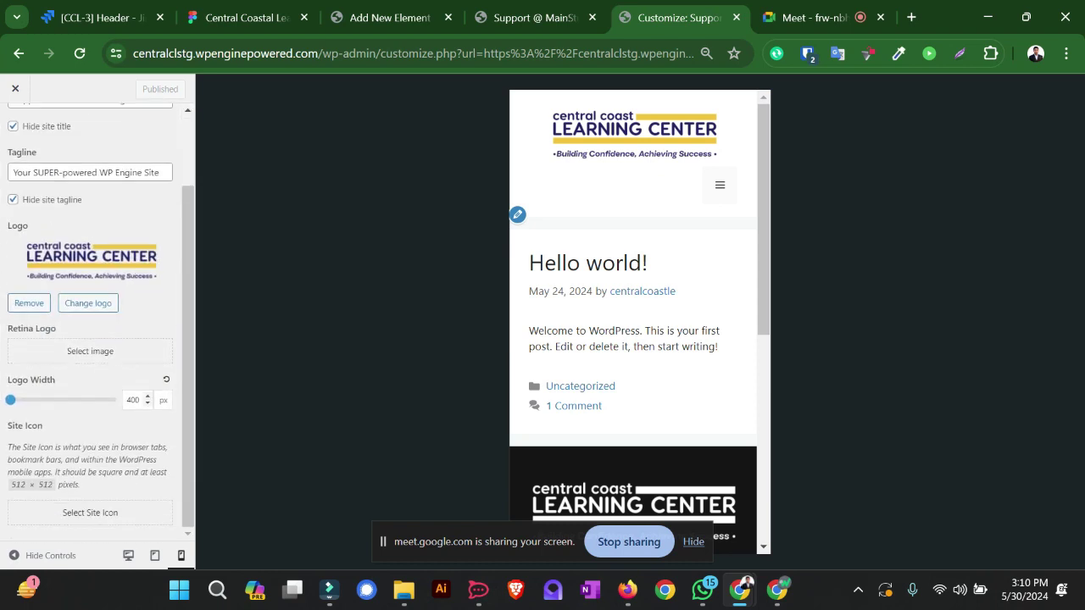
{"action": "left_click", "coordinate": [140, 400]}
{"action": "left_click_drag", "start_coordinate": [141, 400], "coordinate": [125, 400]}
{"action": "type", "text": "2"}
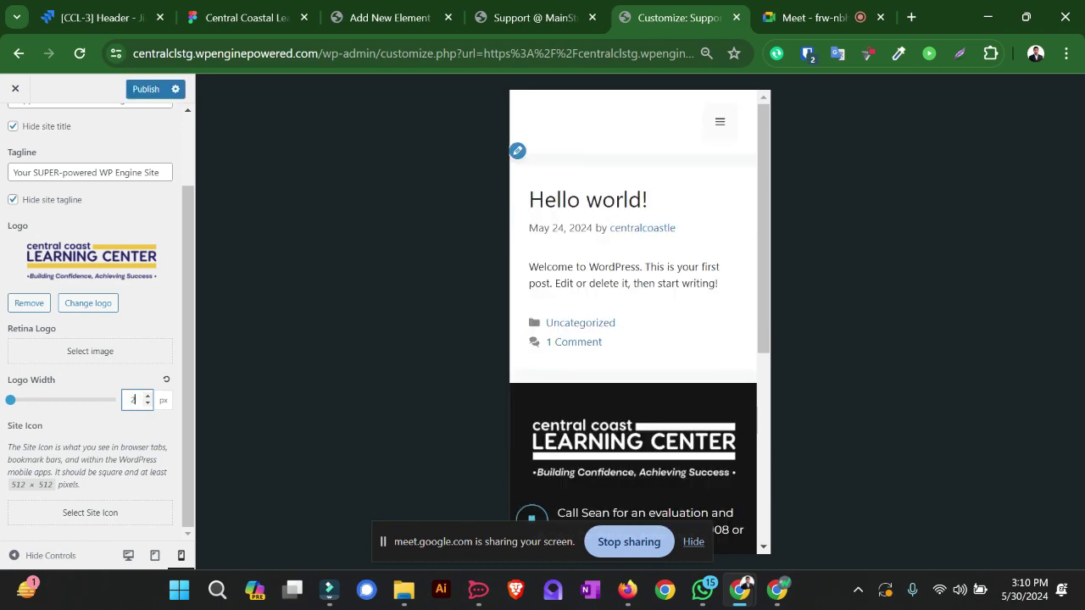
{"action": "type", "text": "00"}
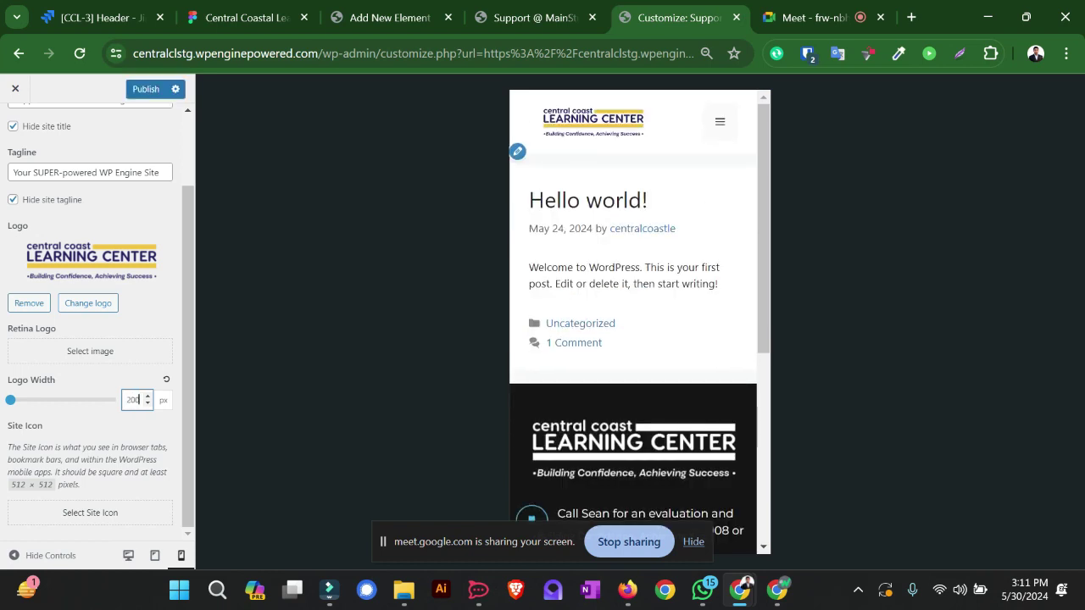
{"action": "key", "text": "BackSpace"}
{"action": "key", "text": "BackSpace"}
{"action": "type", "text": "90"}
{"action": "left_click", "coordinate": [148, 396]}
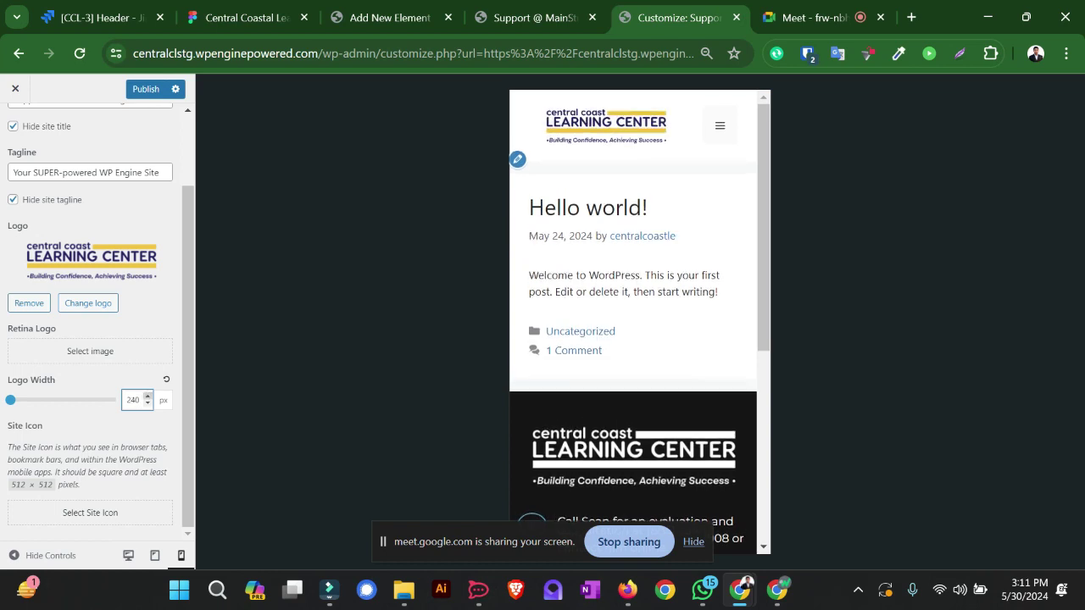
{"action": "left_click", "coordinate": [147, 403]}
{"action": "left_click", "coordinate": [148, 403]}
{"action": "left_click", "coordinate": [148, 404]}
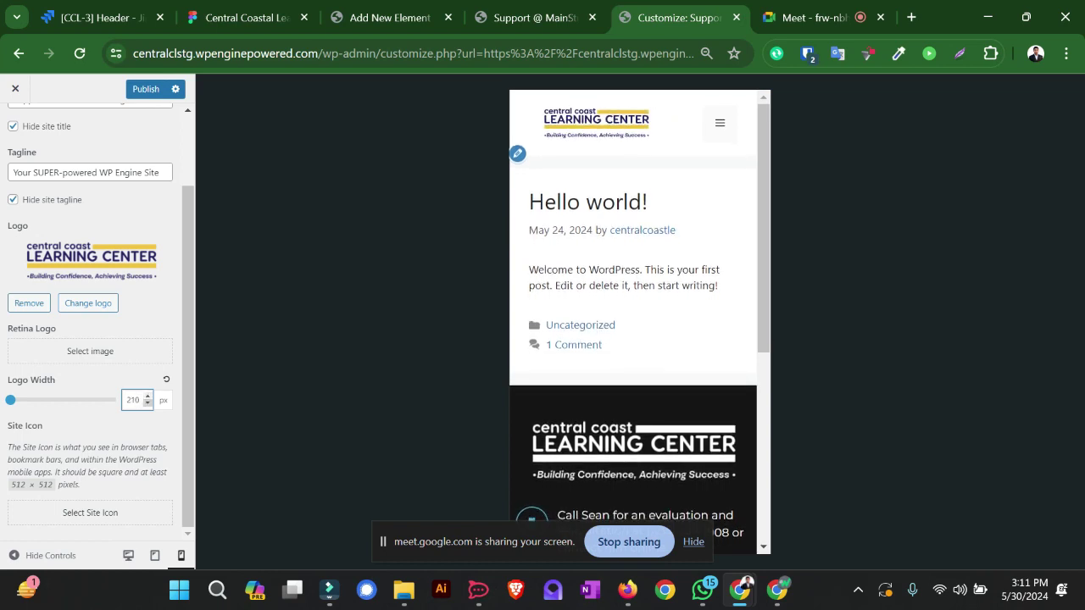
Step: Preview the resized logo at desktop size, leave Site Identity, and glance at the button element's hook settings
{"action": "left_click", "coordinate": [128, 555]}
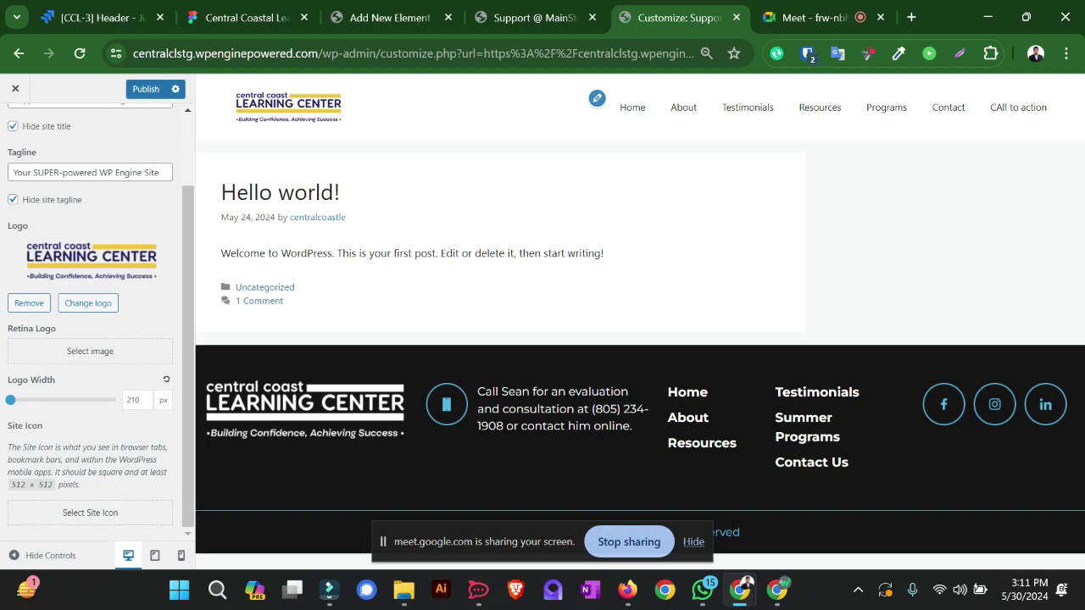
{"action": "scroll", "coordinate": [93, 322], "scroll_direction": "up", "scroll_amount": 1}
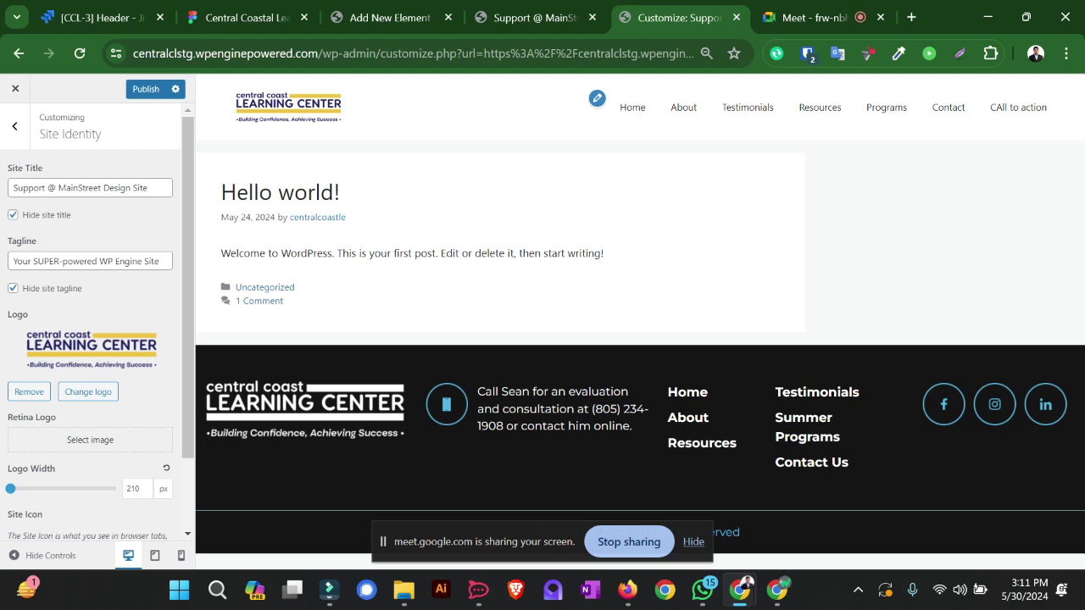
{"action": "left_click", "coordinate": [15, 126]}
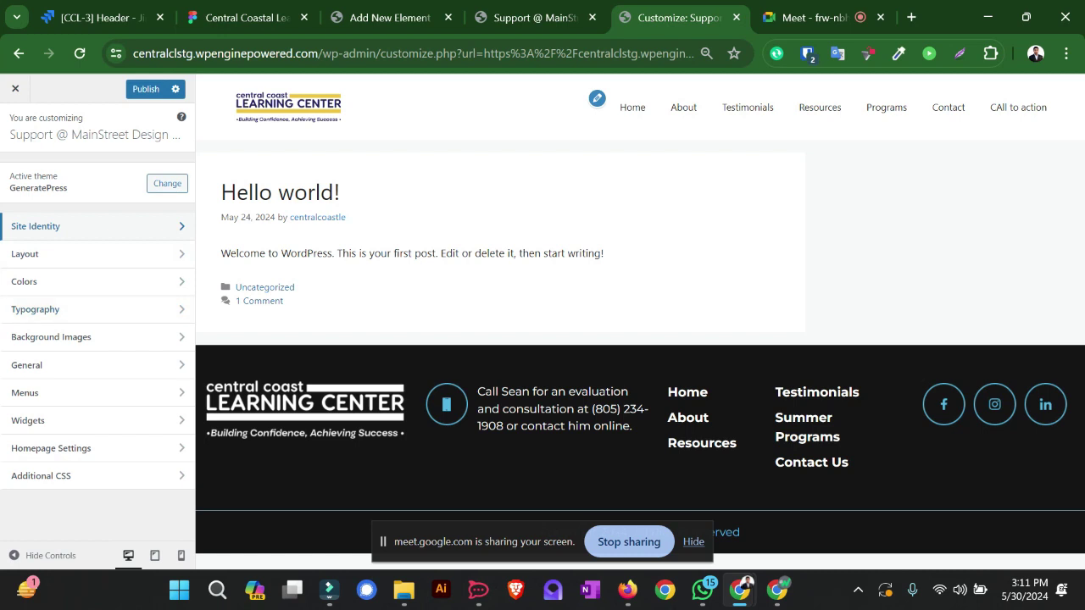
{"action": "left_click", "coordinate": [386, 17]}
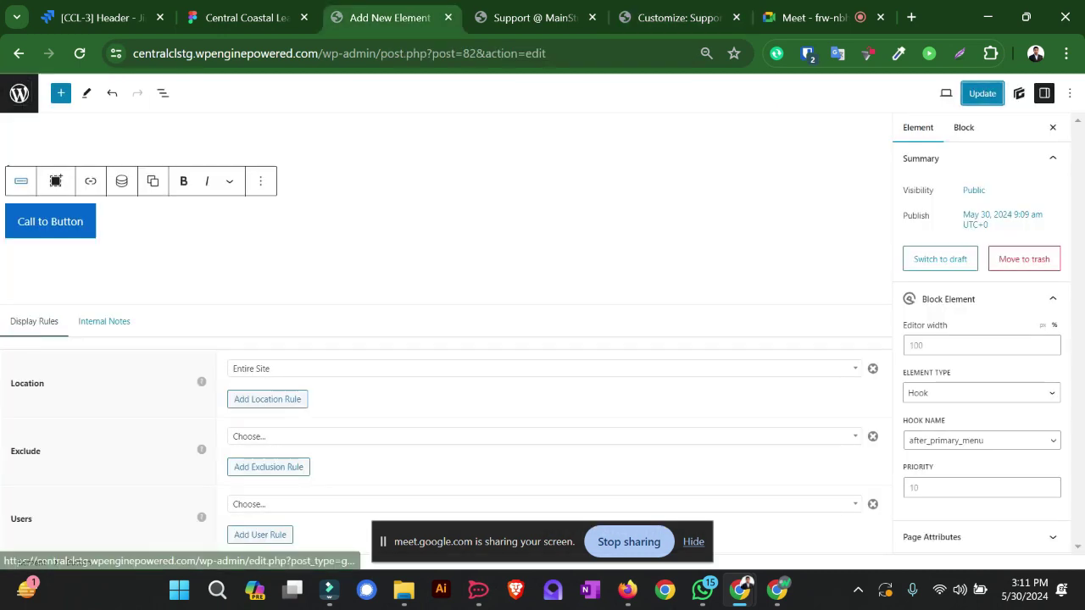
{"action": "left_click", "coordinate": [679, 16]}
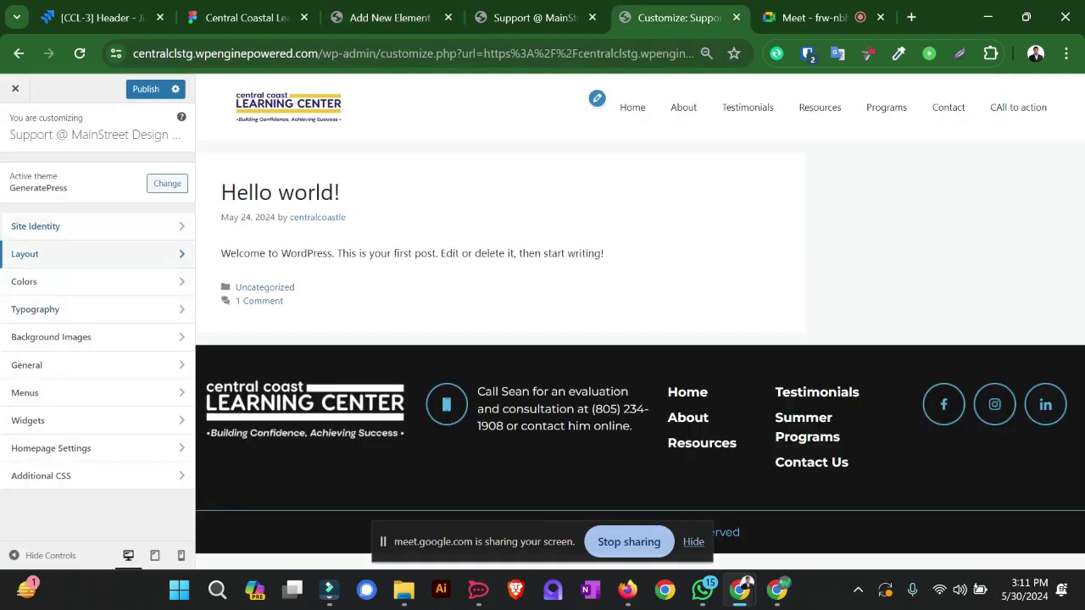
Step: Turn the Mobile Header on in the Layout settings for the header
{"action": "left_click", "coordinate": [38, 253]}
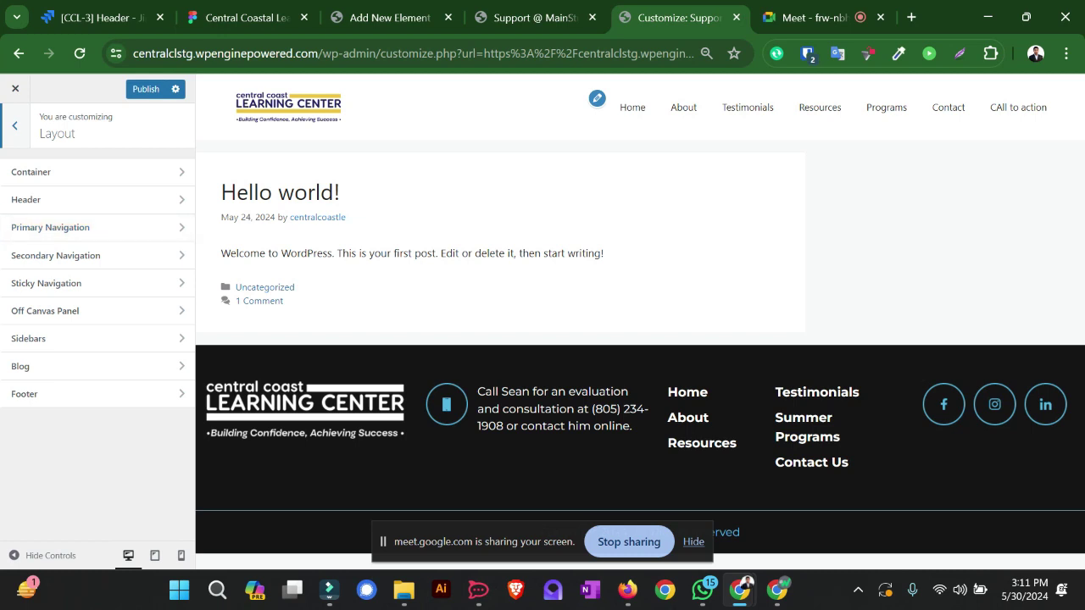
{"action": "left_click", "coordinate": [25, 200]}
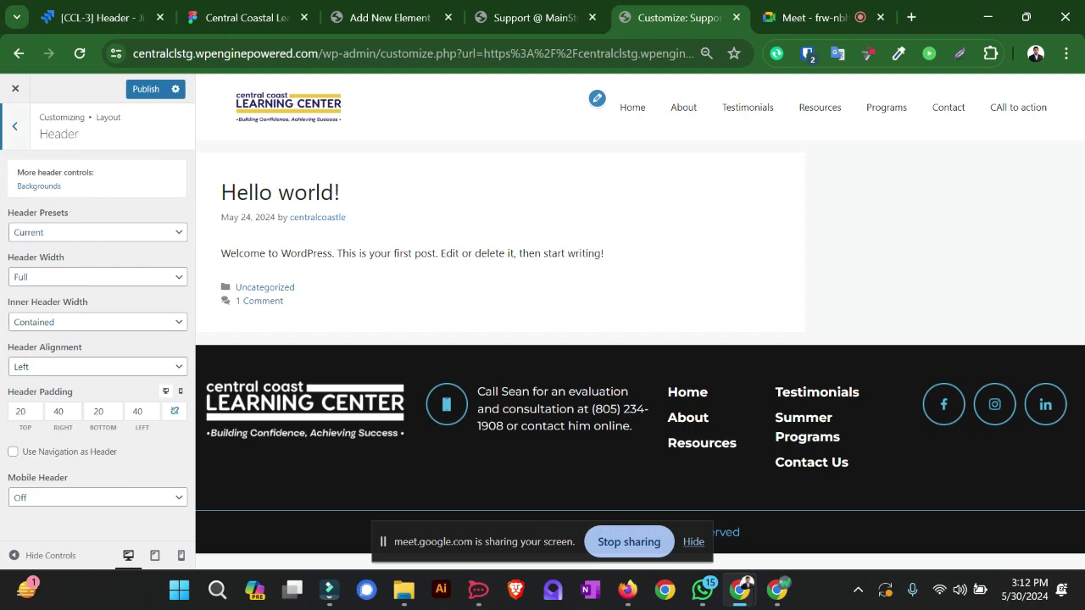
{"action": "left_click", "coordinate": [97, 498]}
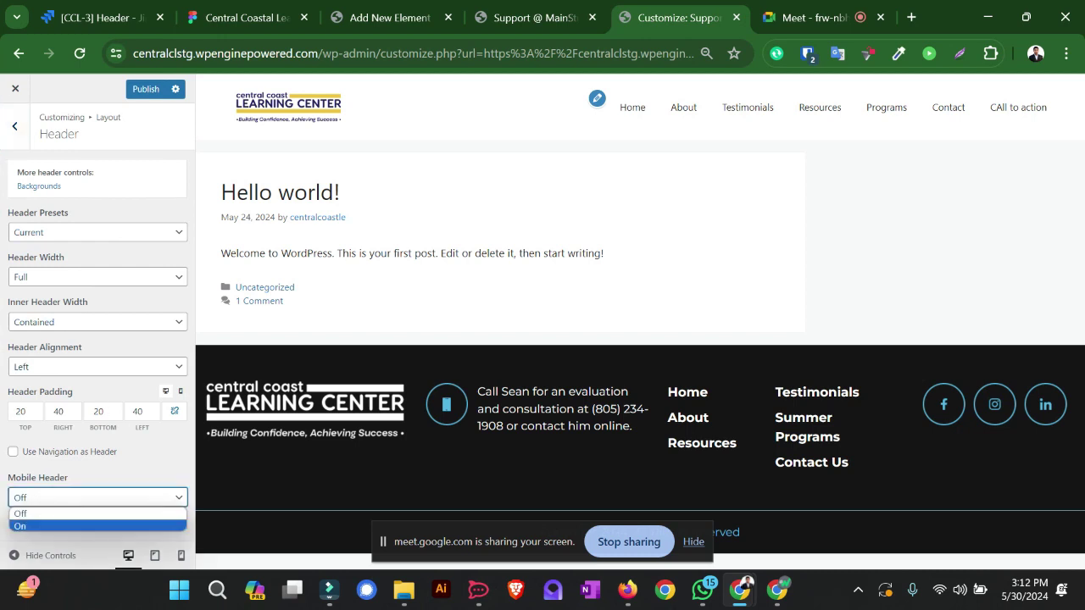
{"action": "key", "text": "Return"}
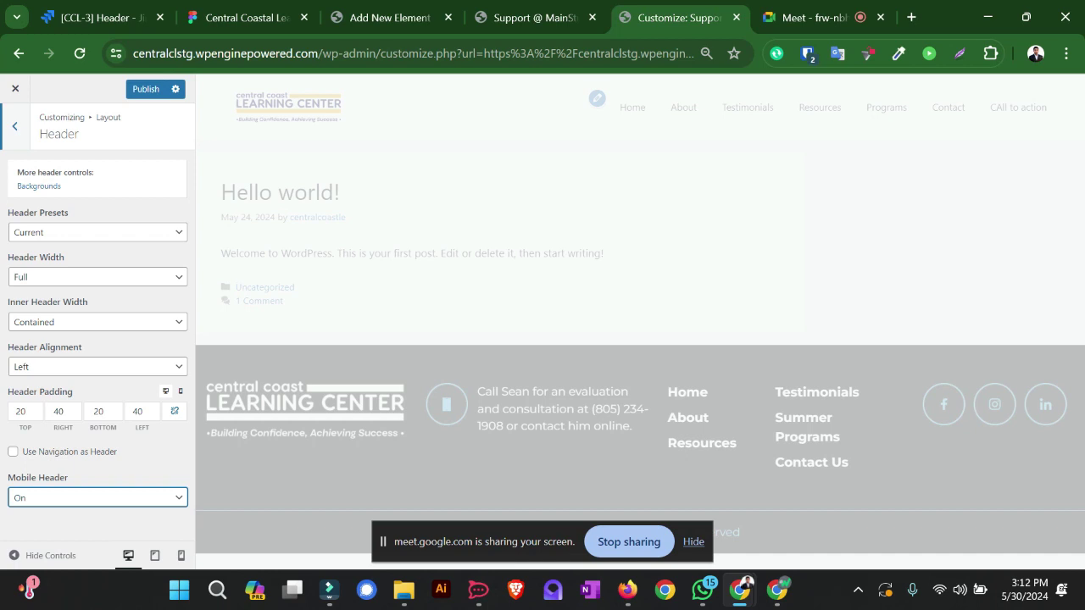
Step: Check the logo options in Site Identity and return to the Customizer's main list
{"action": "key", "text": "Escape"}
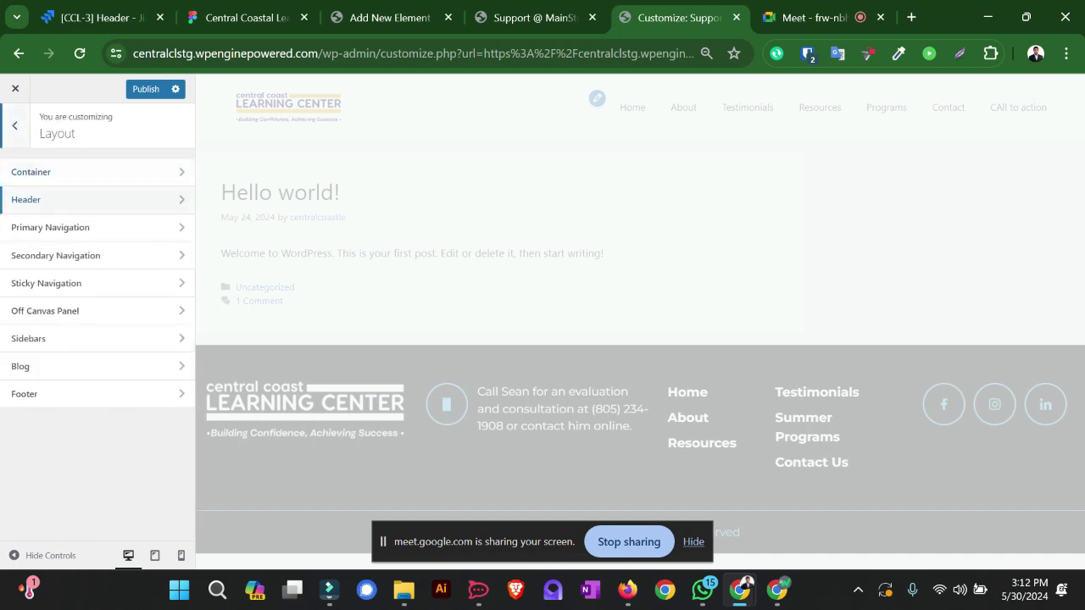
{"action": "key", "text": "Escape"}
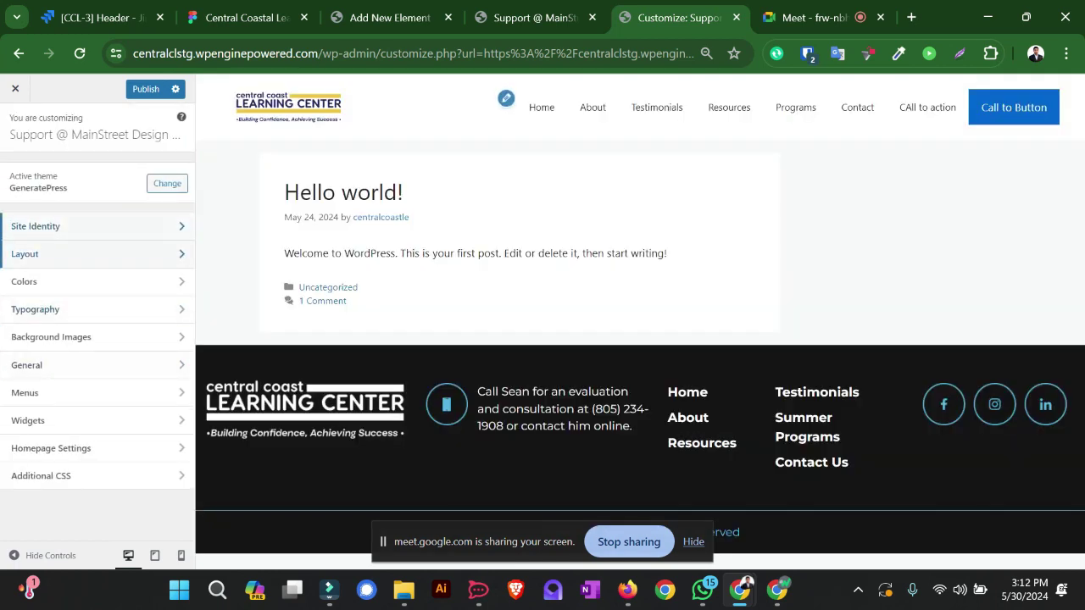
{"action": "left_click", "coordinate": [34, 225]}
{"action": "scroll", "coordinate": [98, 322], "scroll_direction": "down", "scroll_amount": 2}
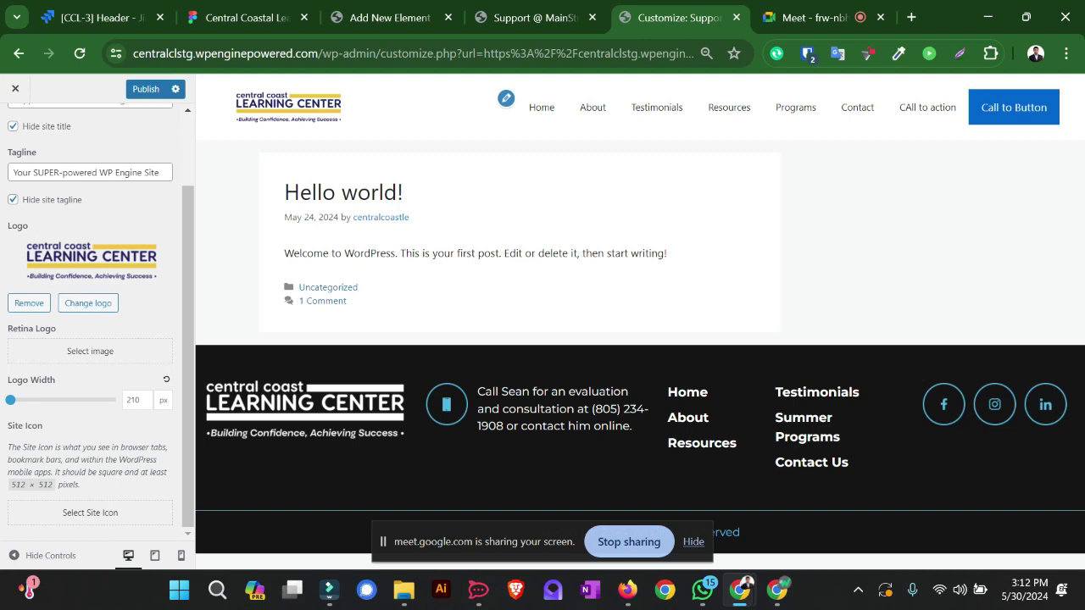
{"action": "scroll", "coordinate": [94, 323], "scroll_direction": "up", "scroll_amount": 1}
{"action": "left_click", "coordinate": [15, 125]}
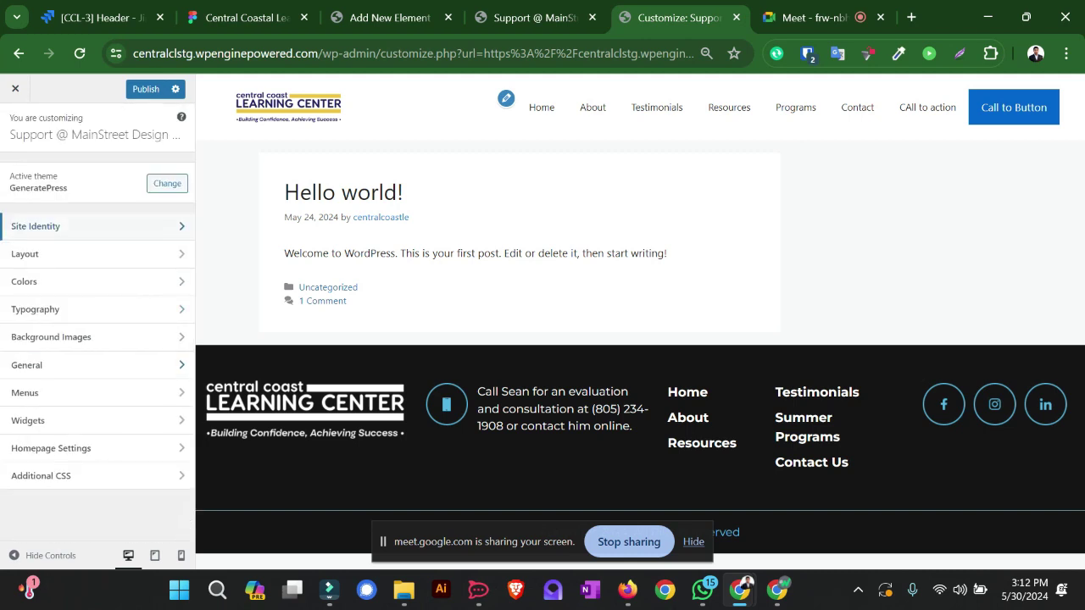
Step: Assign Mask-group-1.png from the media library as the mobile header's logo
{"action": "left_click", "coordinate": [34, 253]}
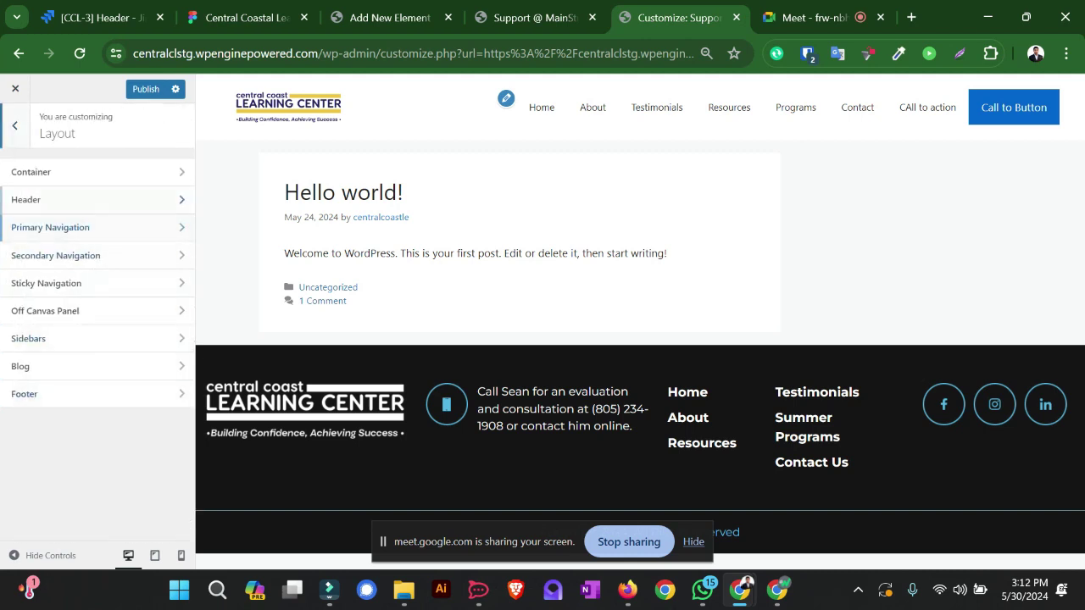
{"action": "left_click", "coordinate": [84, 199]}
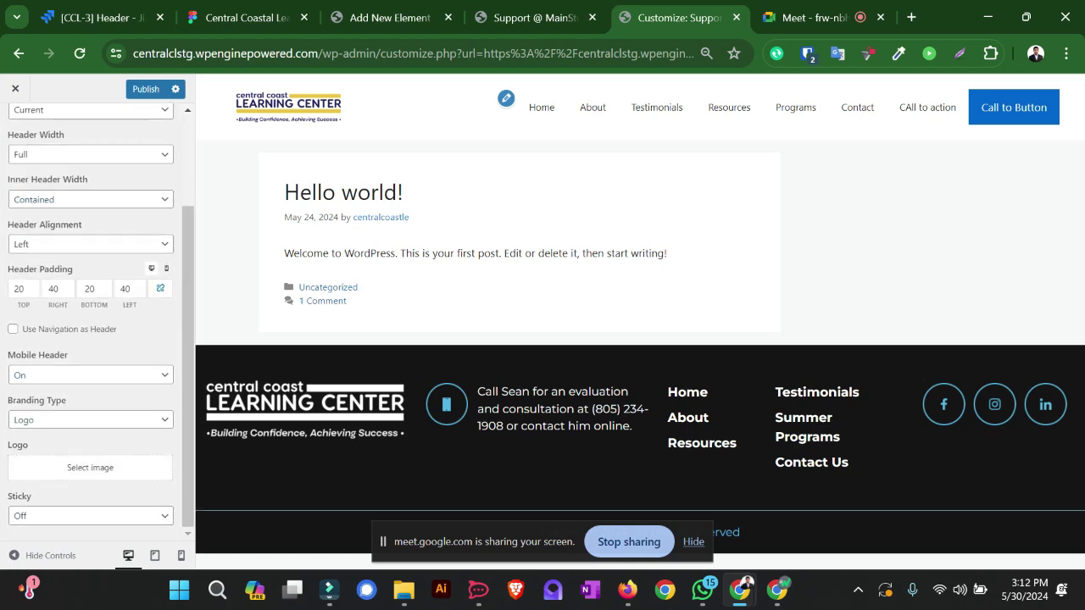
{"action": "left_click", "coordinate": [90, 467]}
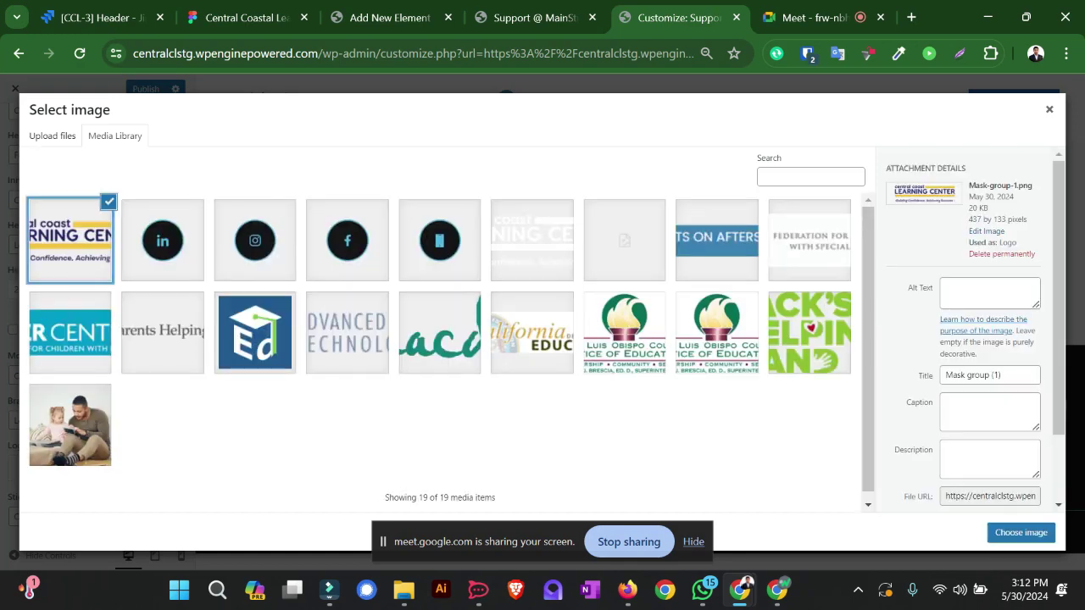
{"action": "left_click", "coordinate": [1021, 533]}
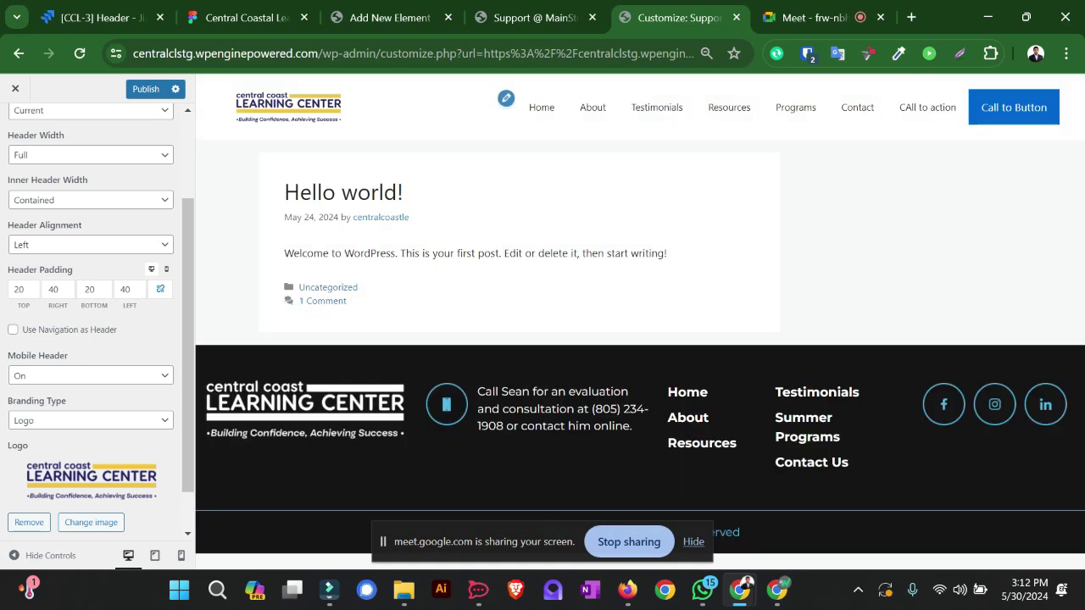
Step: Preview the mobile header with its logo and button at mobile size, and review the header layout settings
{"action": "scroll", "coordinate": [97, 322], "scroll_direction": "down", "scroll_amount": 1}
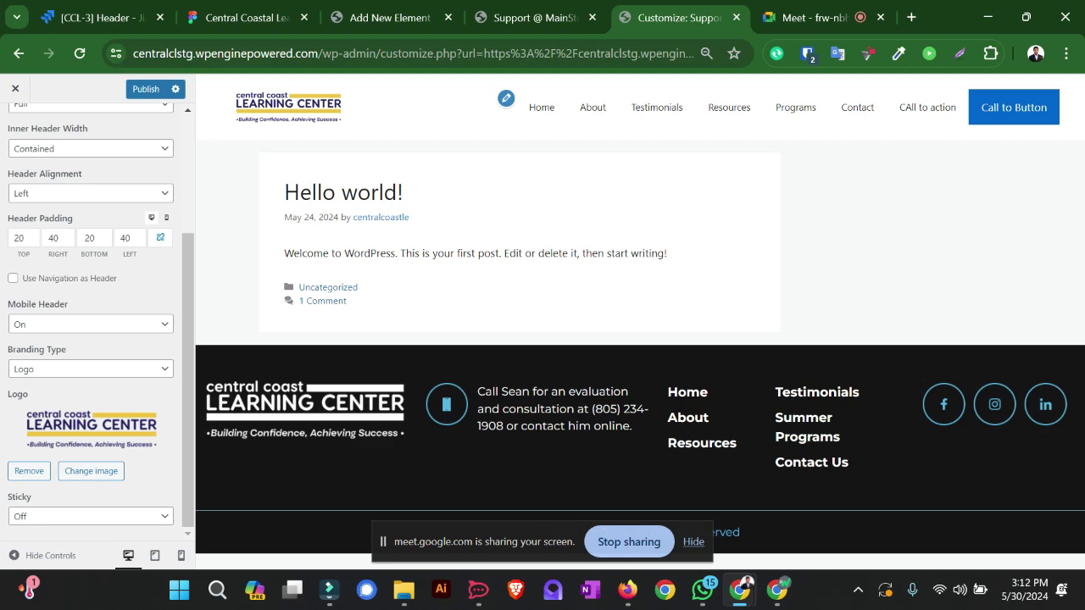
{"action": "left_click", "coordinate": [180, 555]}
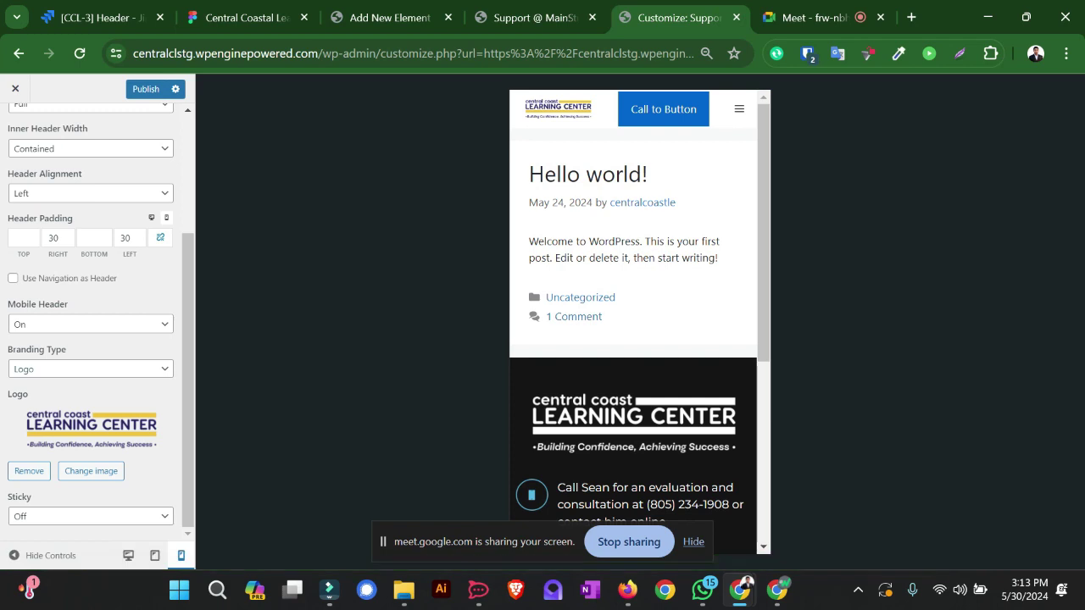
{"action": "scroll", "coordinate": [93, 322], "scroll_direction": "up", "scroll_amount": 4}
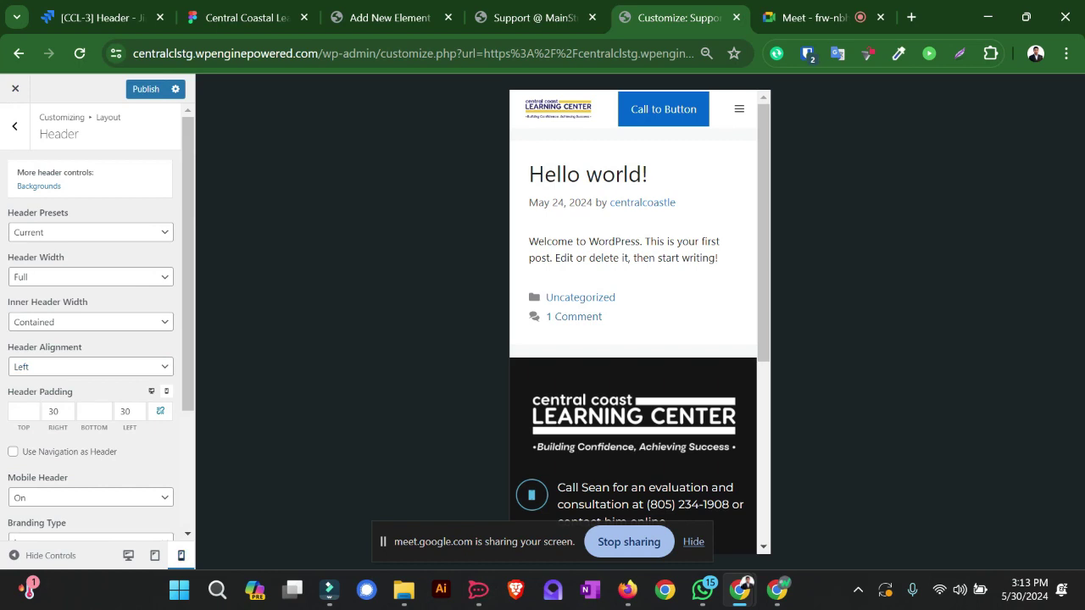
Step: Test the hamburger menu toggle in the mobile header preview
{"action": "left_click", "coordinate": [739, 108]}
{"action": "left_click", "coordinate": [739, 108]}
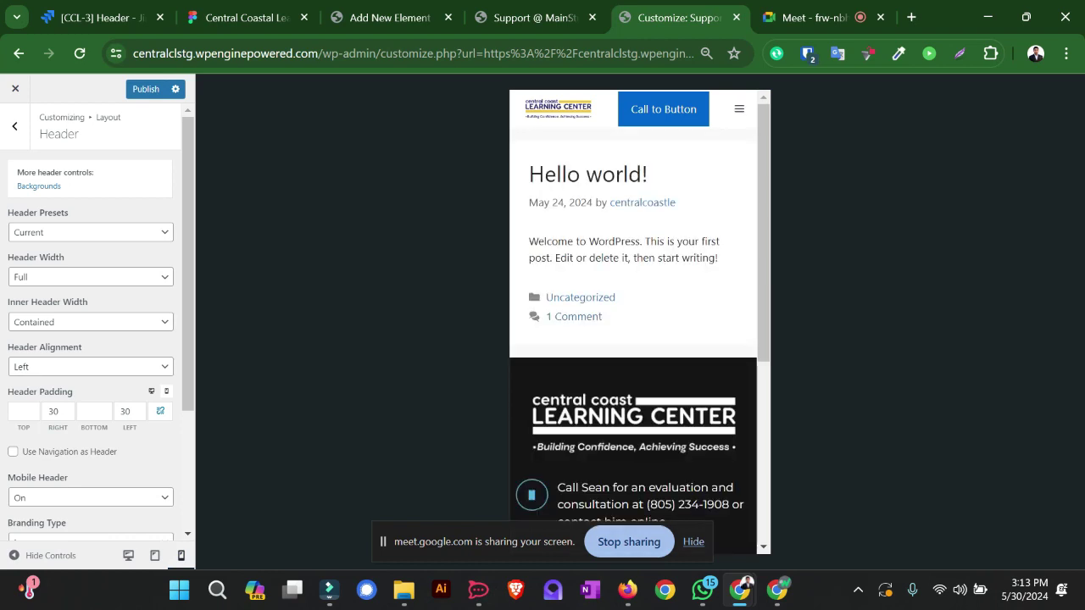
{"action": "left_click", "coordinate": [739, 109]}
{"action": "left_click", "coordinate": [739, 109]}
Step: Review the mobile header options in the header layout settings and return to the Customizer's main list
{"action": "scroll", "coordinate": [98, 339], "scroll_direction": "down", "scroll_amount": 2}
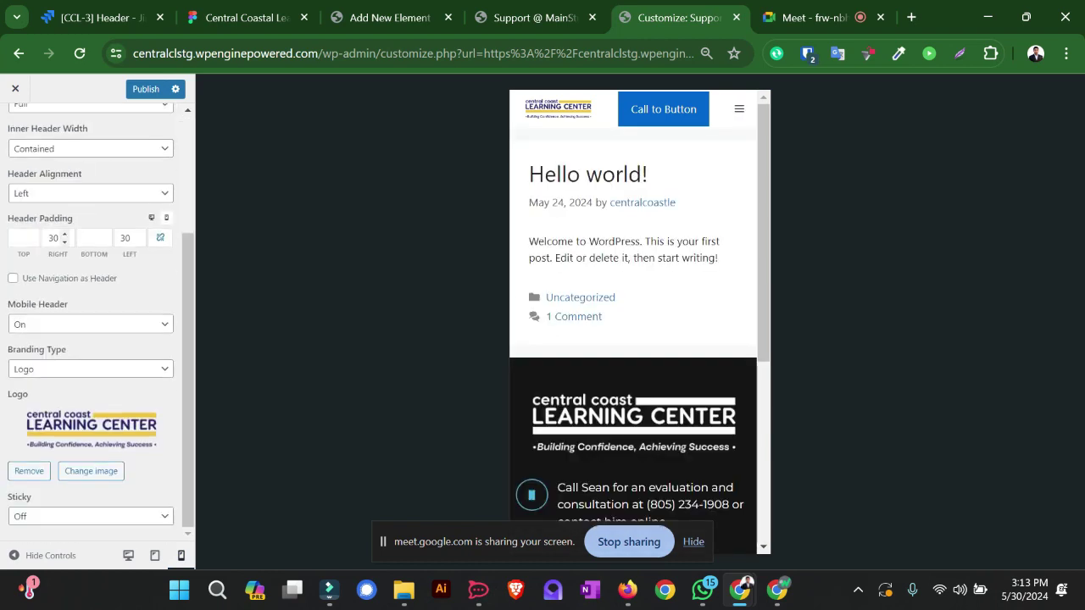
{"action": "scroll", "coordinate": [97, 339], "scroll_direction": "up", "scroll_amount": 2}
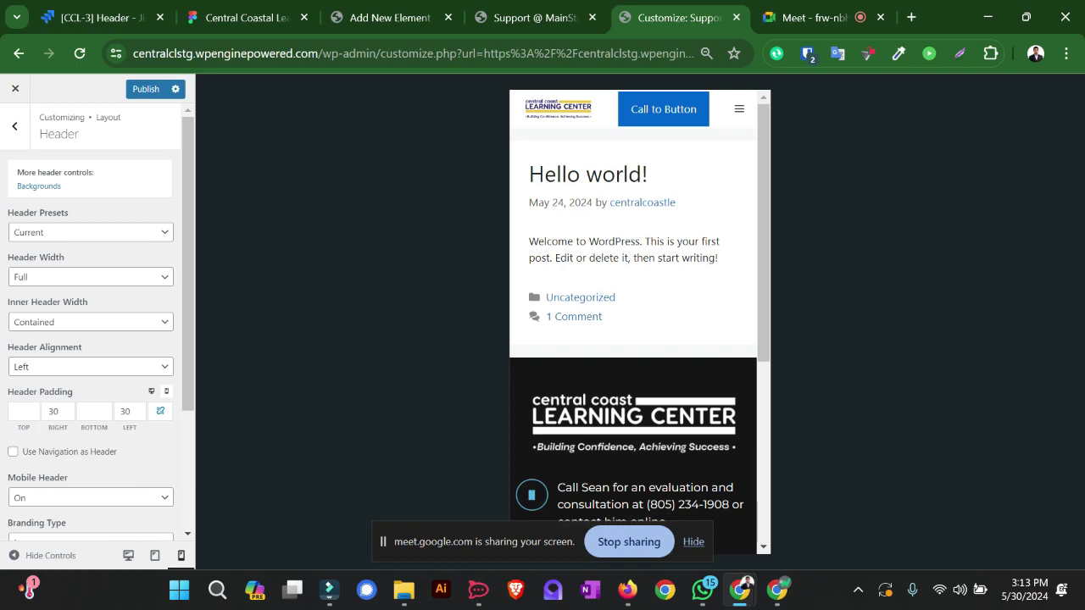
{"action": "scroll", "coordinate": [93, 339], "scroll_direction": "down", "scroll_amount": 2}
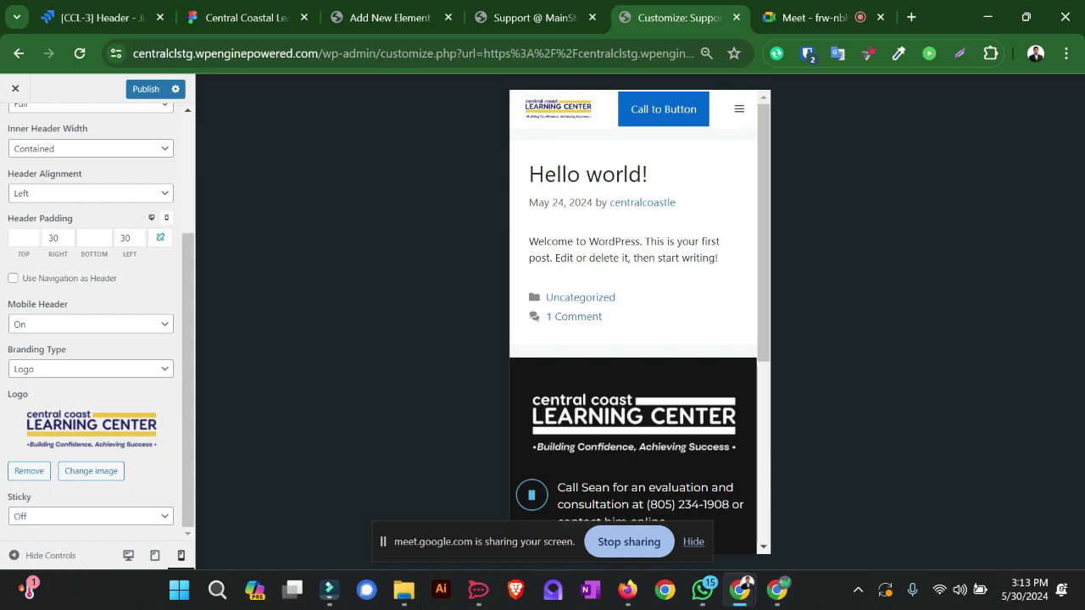
{"action": "scroll", "coordinate": [98, 321], "scroll_direction": "up", "scroll_amount": 2}
{"action": "left_click", "coordinate": [14, 125]}
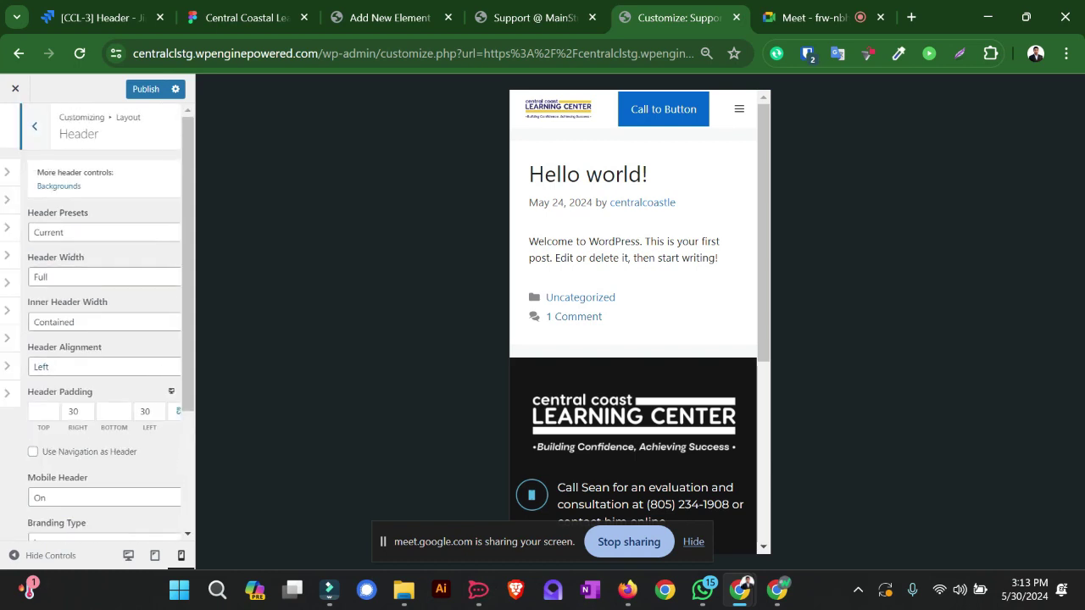
{"action": "left_click", "coordinate": [15, 126]}
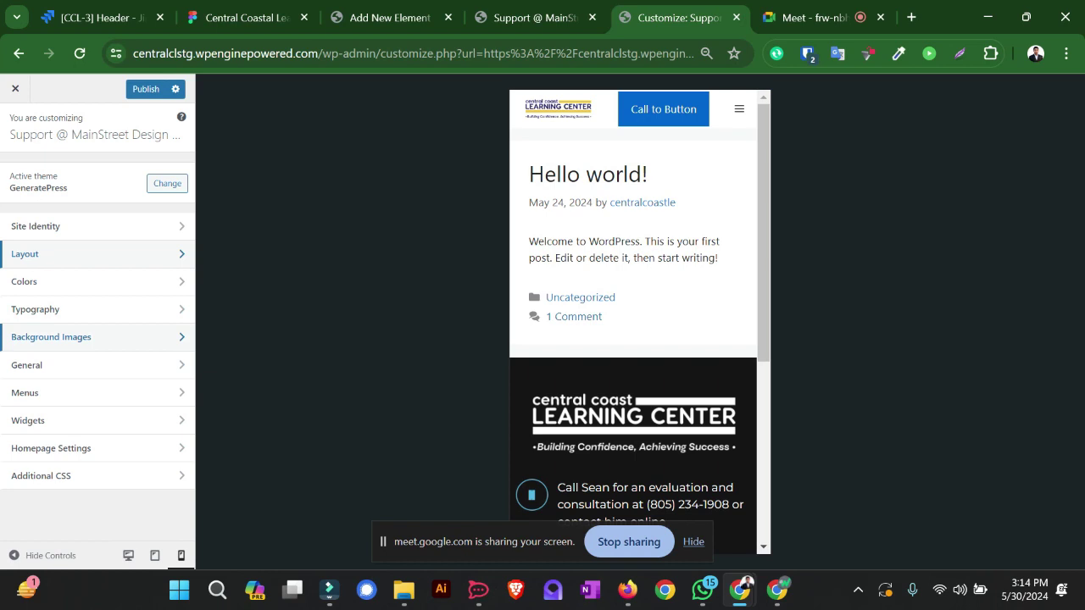
Step: Switch to the button Block element's editor and duplicate the Call to Button block
{"action": "left_click", "coordinate": [386, 17]}
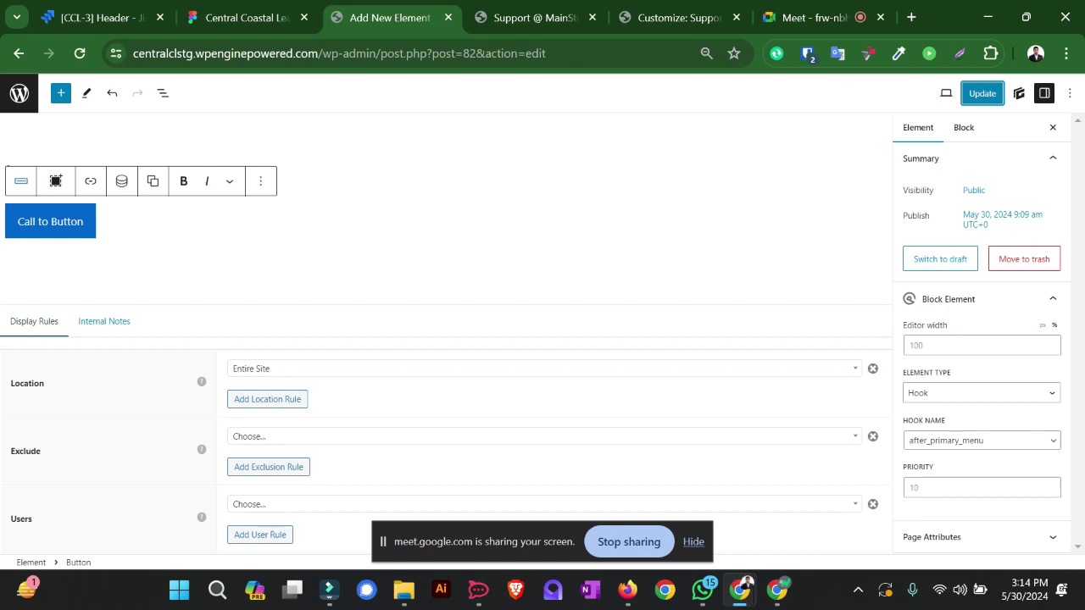
{"action": "key", "text": "ctrl+Tab"}
{"action": "key", "text": "ctrl+Tab"}
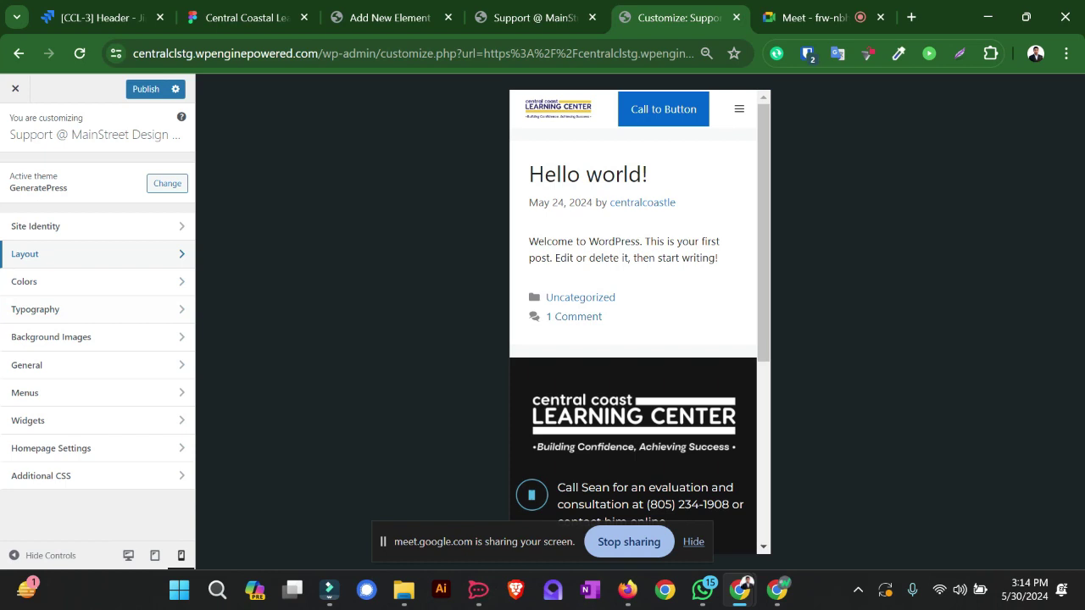
{"action": "left_click", "coordinate": [390, 17]}
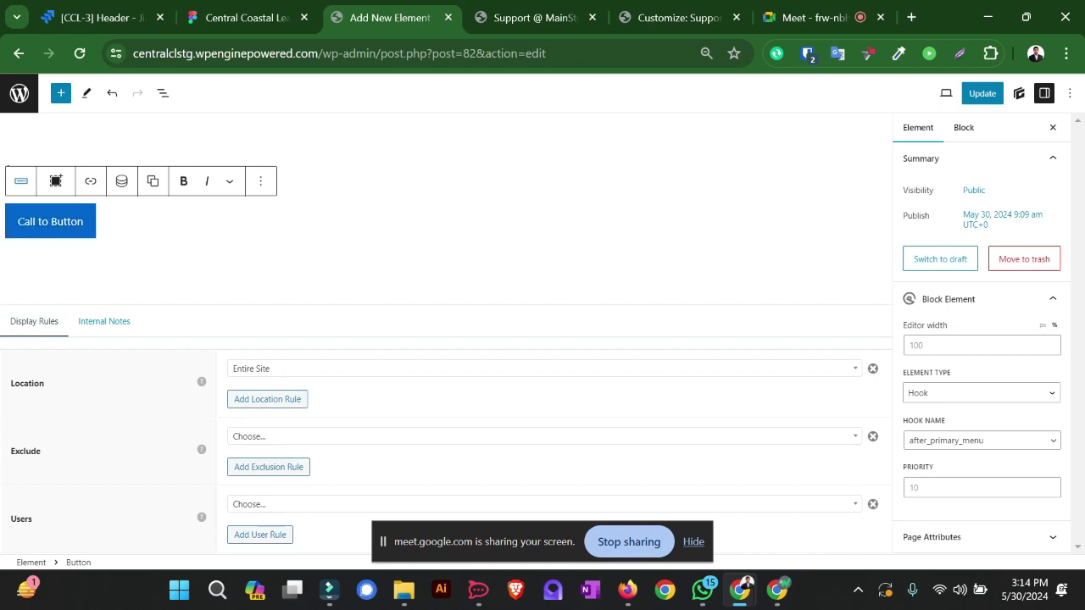
{"action": "left_click", "coordinate": [260, 181]}
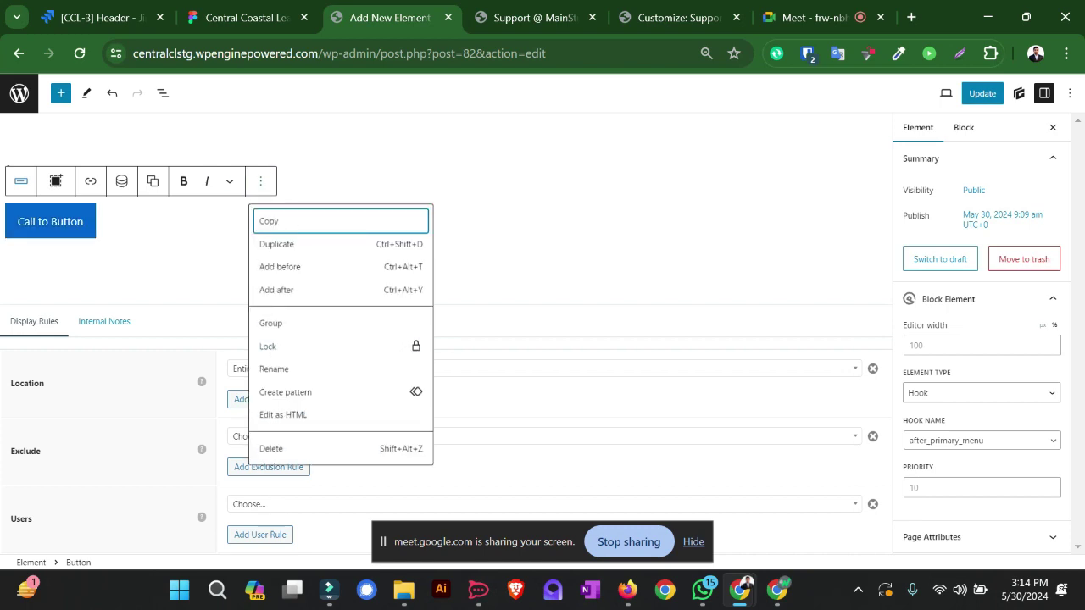
{"action": "left_click", "coordinate": [284, 244]}
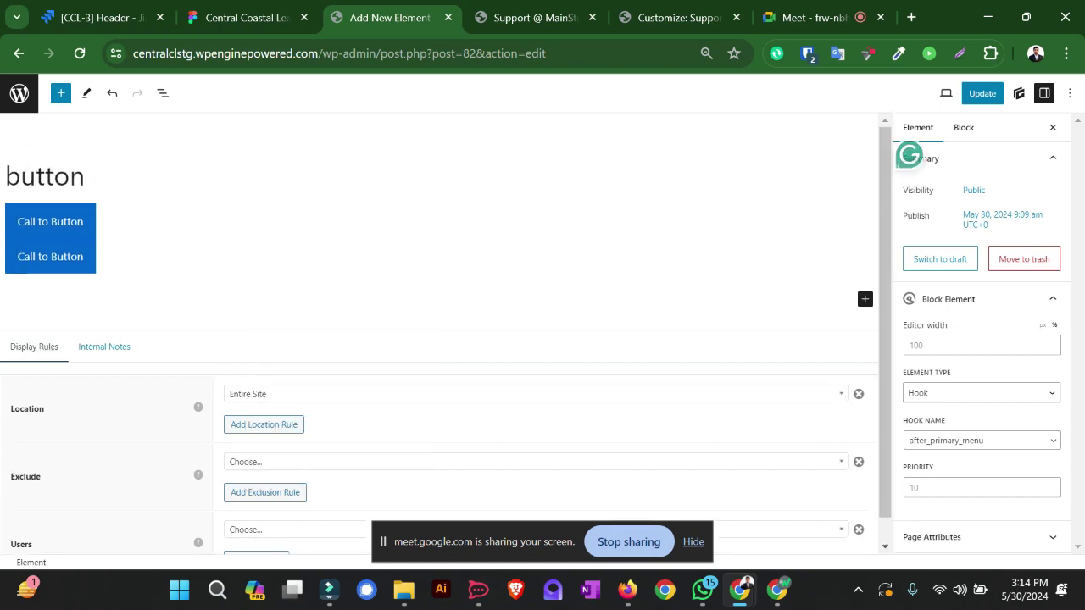
Step: Hide the first Call to Button on tablet and mobile, and hide its duplicate on desktop
{"action": "left_click", "coordinate": [70, 222]}
{"action": "left_click", "coordinate": [964, 127]}
{"action": "scroll", "coordinate": [982, 534], "scroll_direction": "down", "scroll_amount": 3}
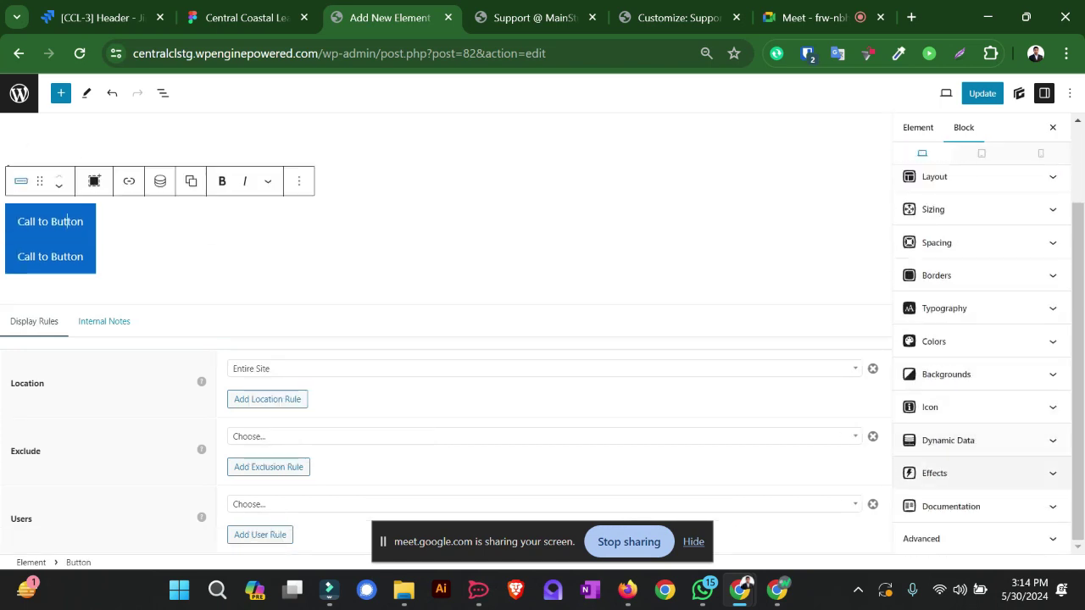
{"action": "left_click", "coordinate": [982, 540]}
{"action": "scroll", "coordinate": [981, 382], "scroll_direction": "down", "scroll_amount": 5}
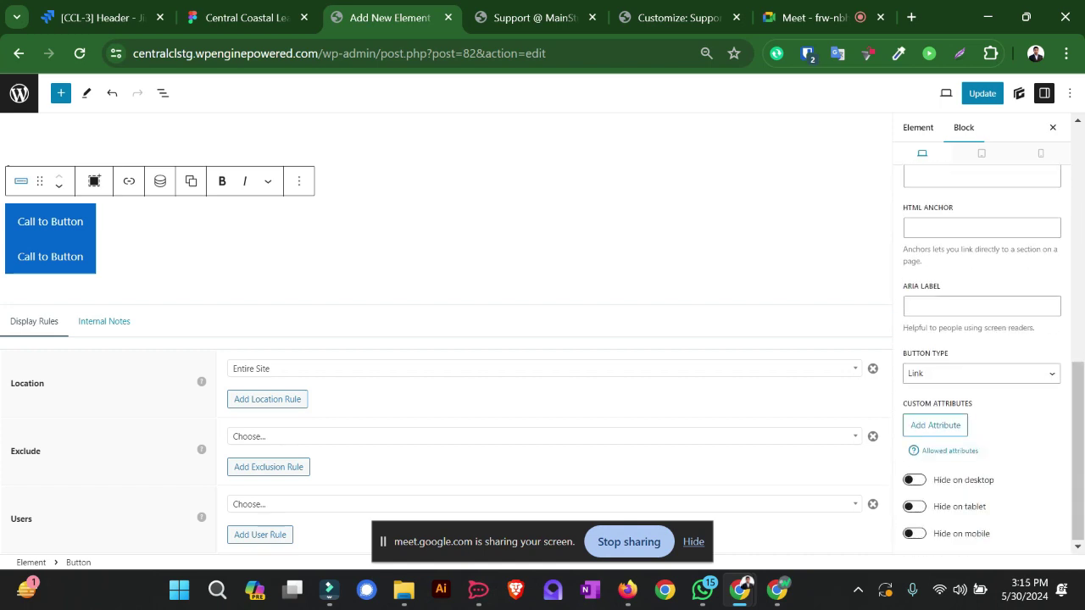
{"action": "left_click", "coordinate": [914, 506]}
{"action": "left_click", "coordinate": [913, 533]}
{"action": "left_click", "coordinate": [83, 256]}
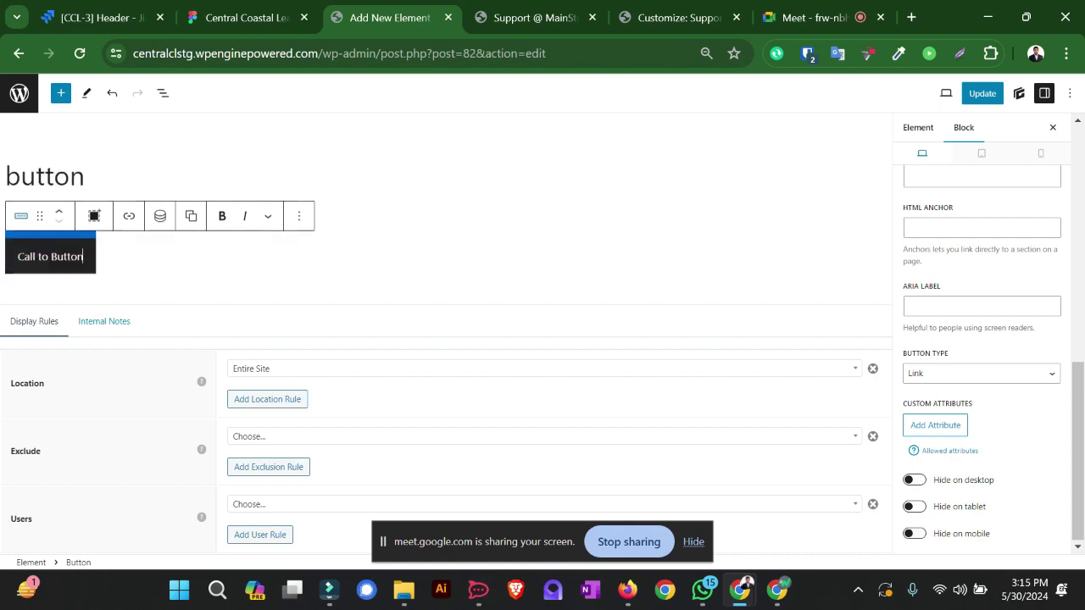
{"action": "left_click", "coordinate": [914, 480]}
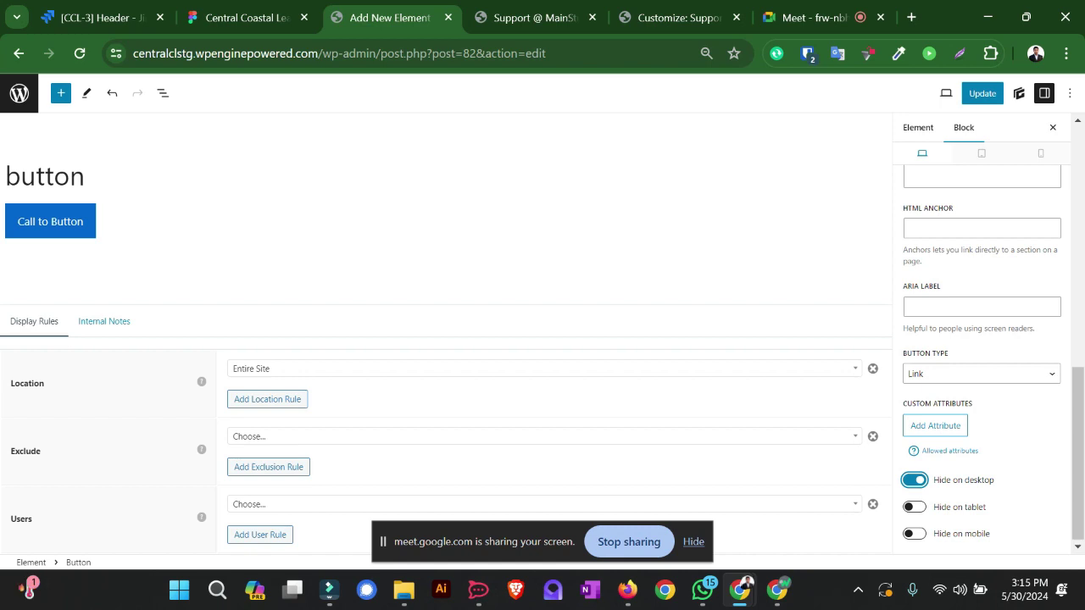
Step: Set the duplicate button's top and bottom padding to 10 px for mobile and update the element
{"action": "left_click", "coordinate": [1041, 153]}
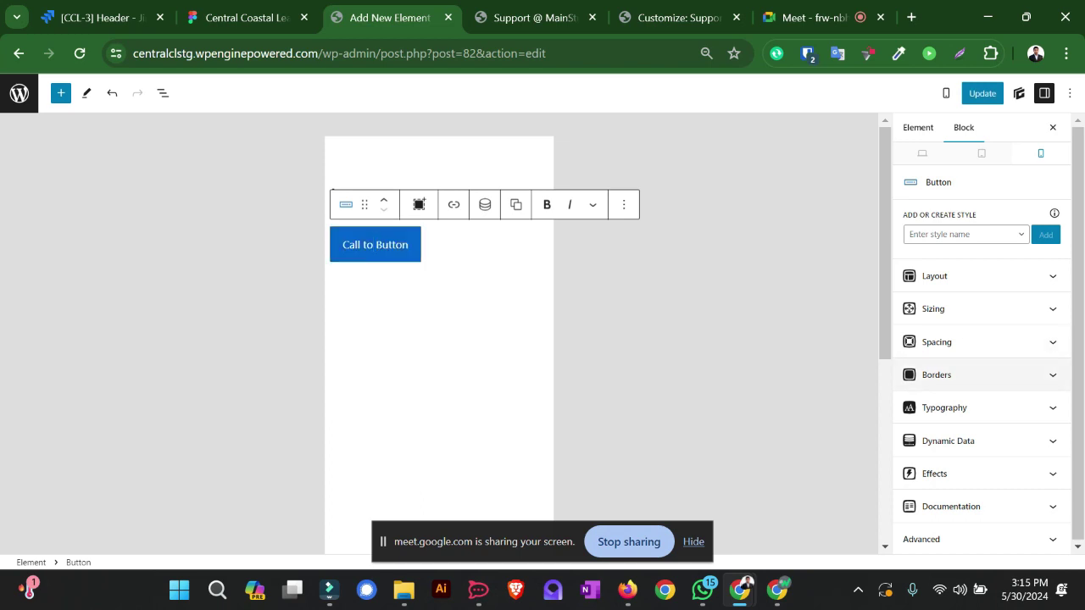
{"action": "left_click", "coordinate": [937, 341]}
{"action": "left_click", "coordinate": [975, 356]}
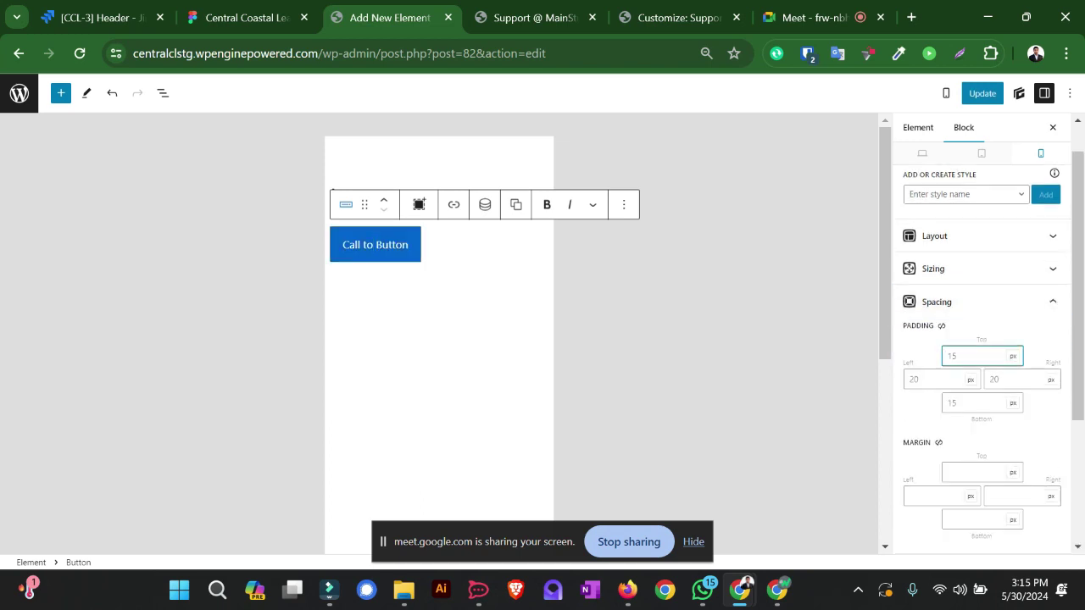
{"action": "type", "text": "10"}
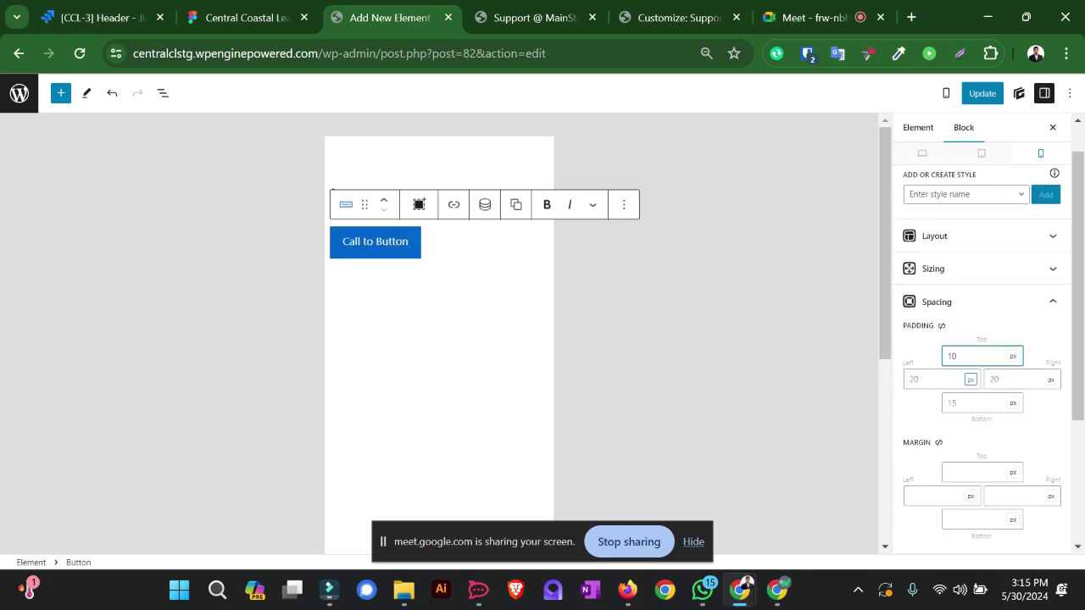
{"action": "left_click", "coordinate": [974, 402]}
{"action": "type", "text": "10"}
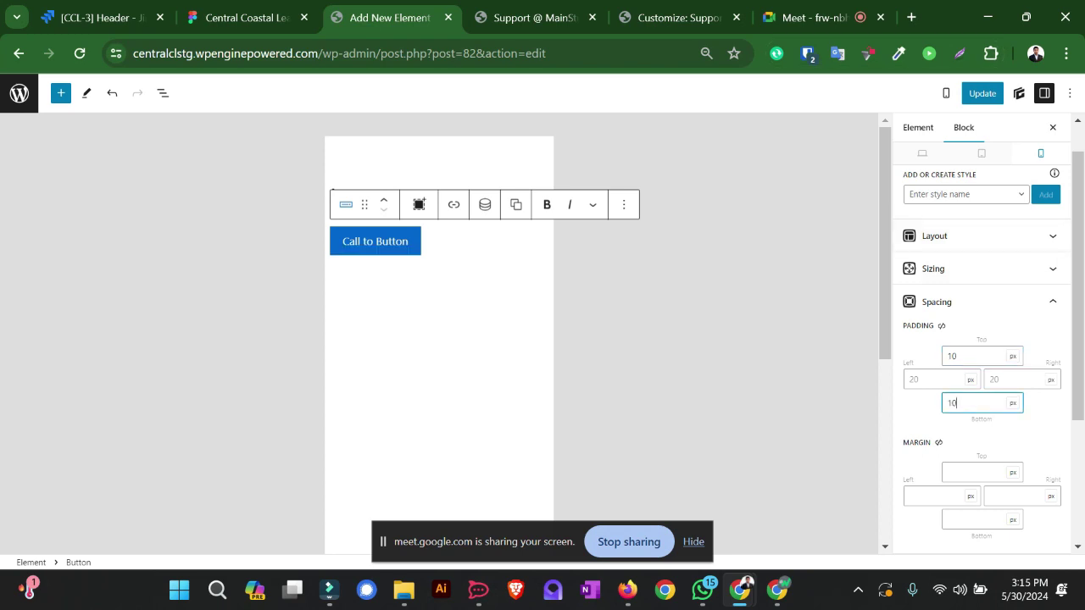
{"action": "left_click", "coordinate": [982, 93]}
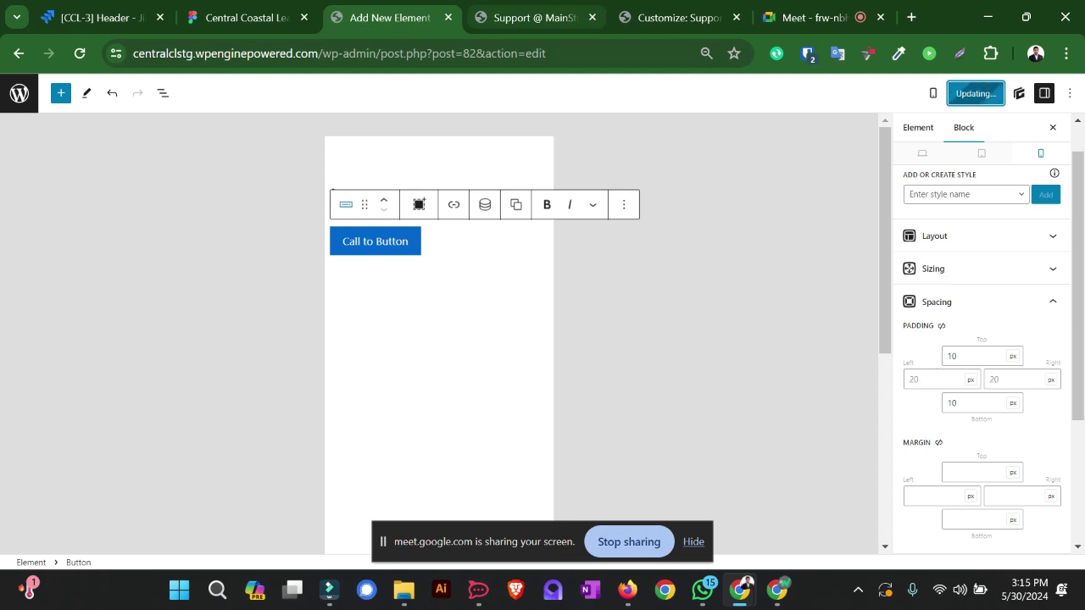
Step: Set the duplicate button's left and right padding to 10 px for mobile and save the element
{"action": "left_click", "coordinate": [933, 379]}
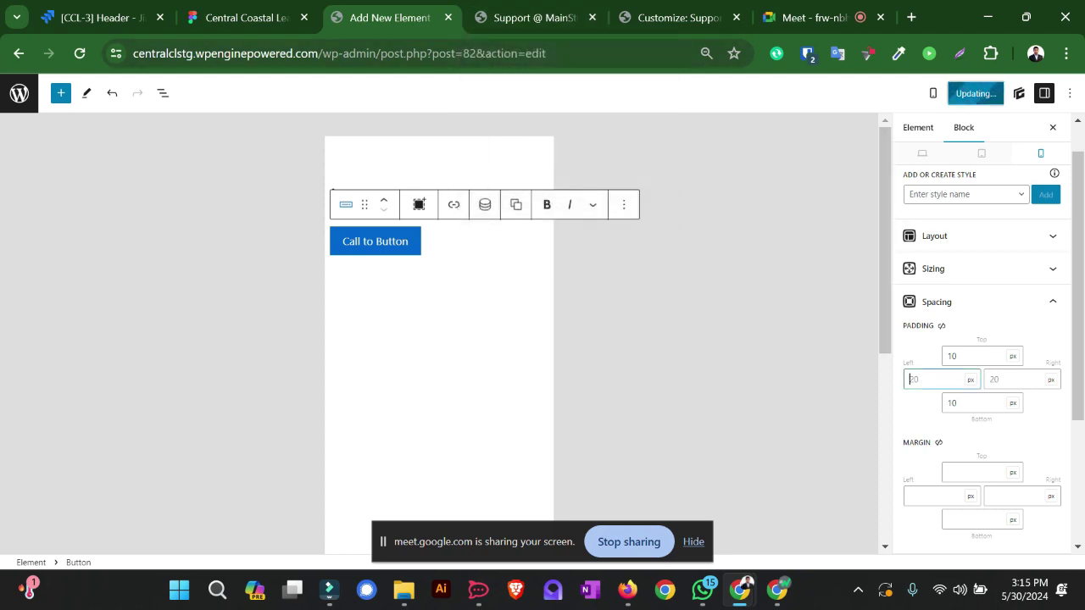
{"action": "type", "text": "10"}
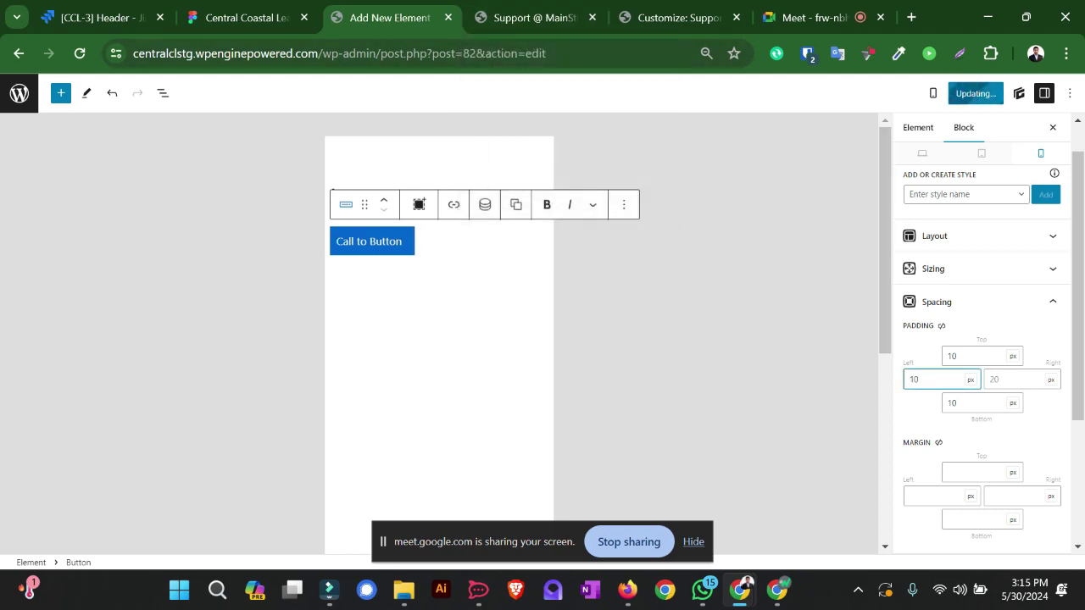
{"action": "key", "text": "Tab"}
{"action": "type", "text": "10"}
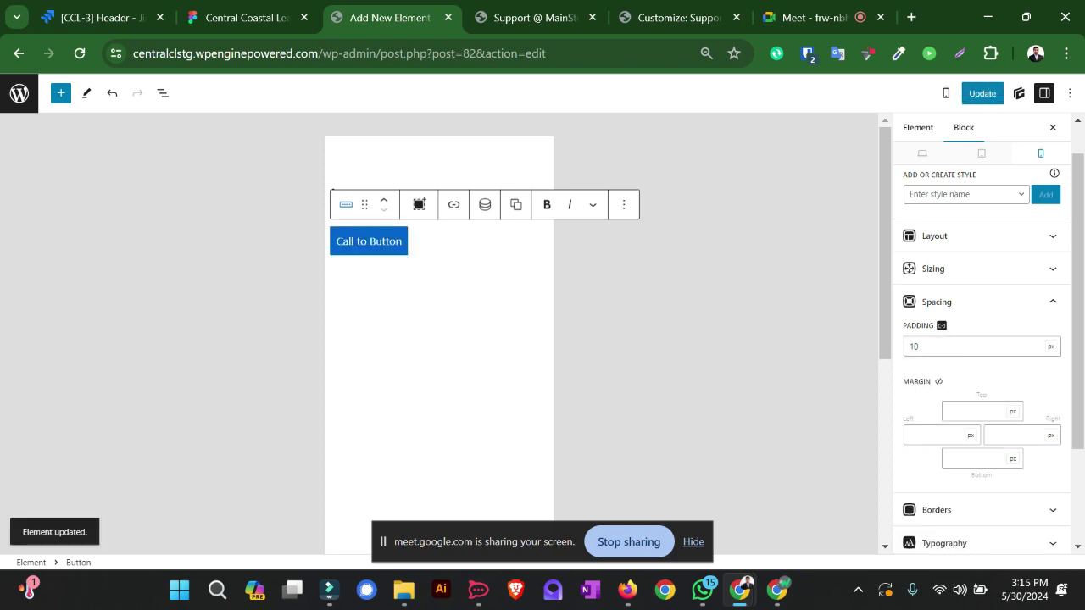
{"action": "key", "text": "ctrl+s"}
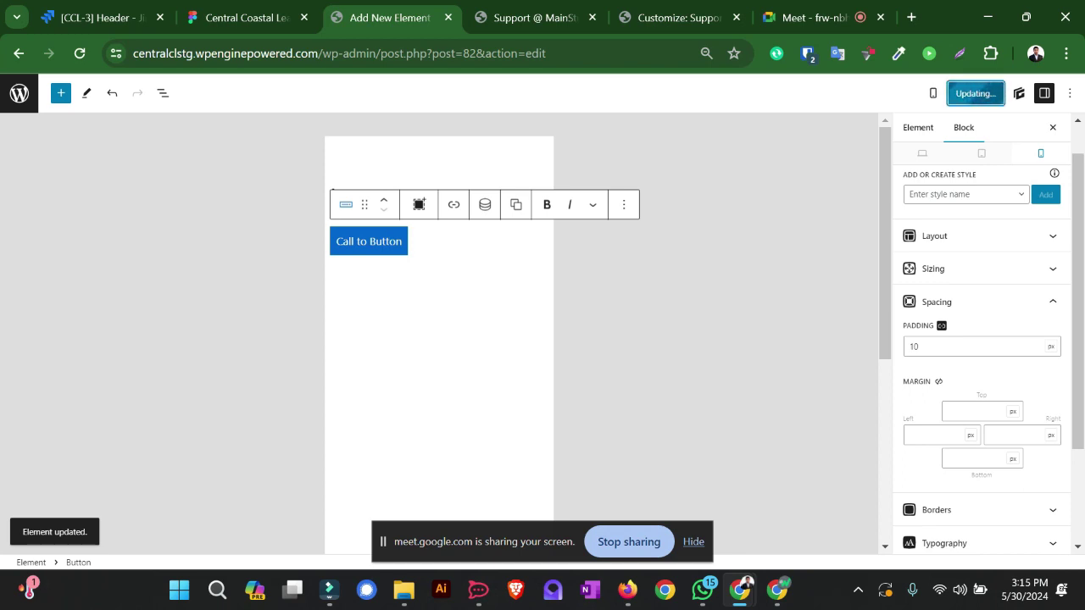
Step: Give the duplicate button a linked border radius of 5 px on all corners for mobile and save the element
{"action": "scroll", "coordinate": [981, 356], "scroll_direction": "down", "scroll_amount": 2}
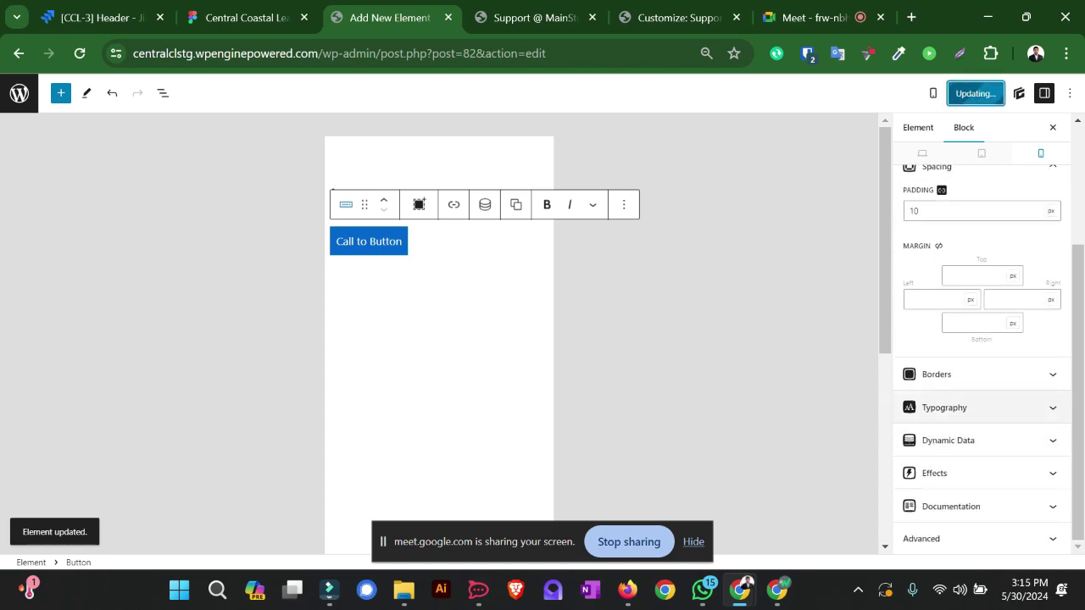
{"action": "key", "text": "Return"}
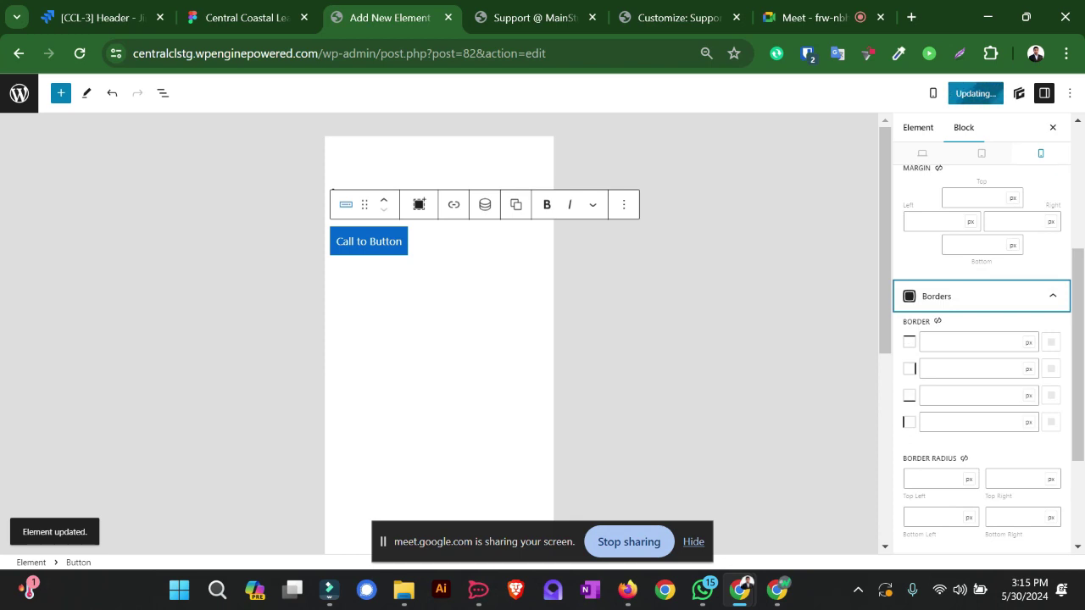
{"action": "key", "text": "Tab"}
{"action": "key", "text": "Return"}
{"action": "key", "text": "Tab"}
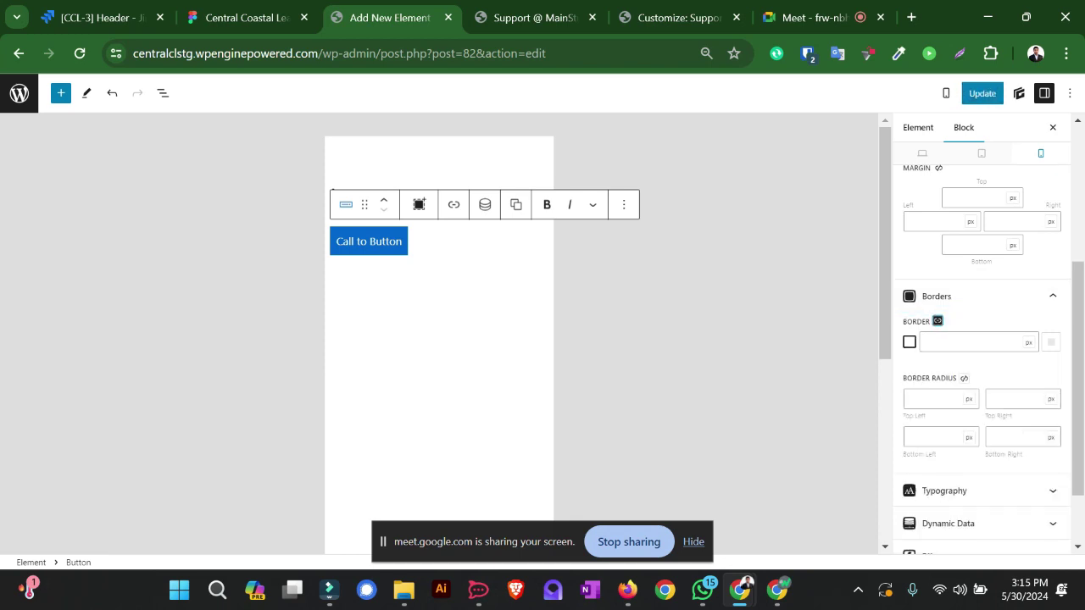
{"action": "key", "text": "Return"}
{"action": "key", "text": "Tab"}
{"action": "type", "text": "5"}
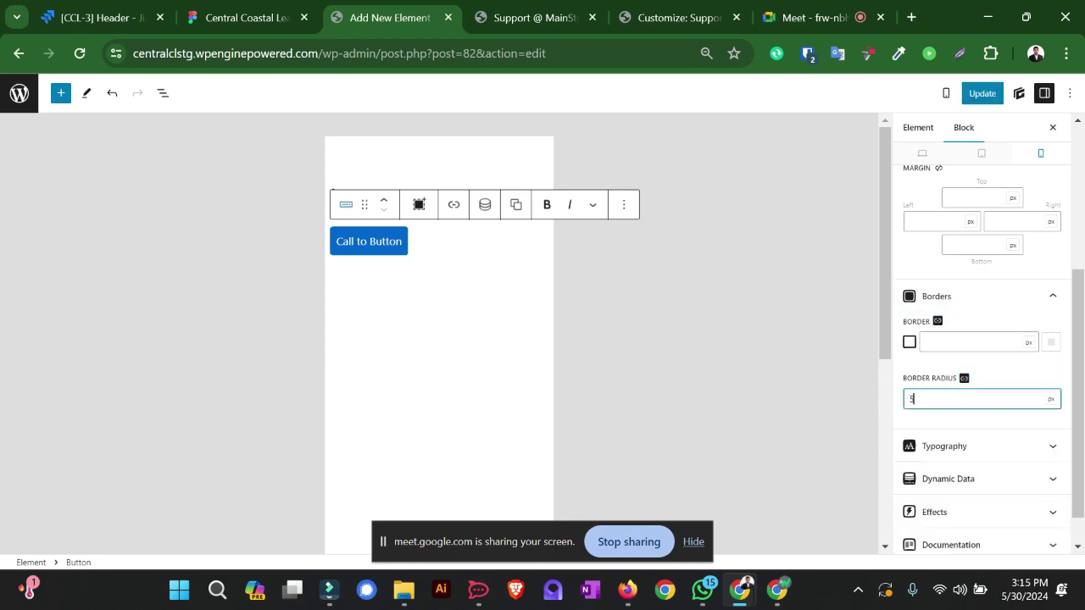
{"action": "key", "text": "ctrl+s"}
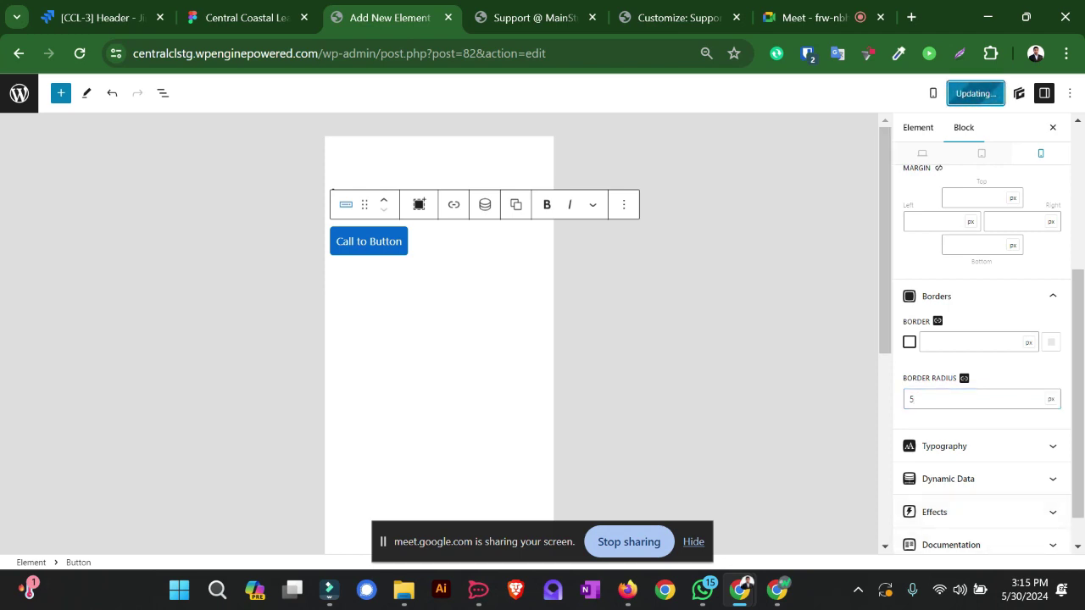
Step: Reload the Customizer, discarding its unsaved changes, and preview the site's header at mobile size once the element is updated
{"action": "left_click", "coordinate": [678, 17]}
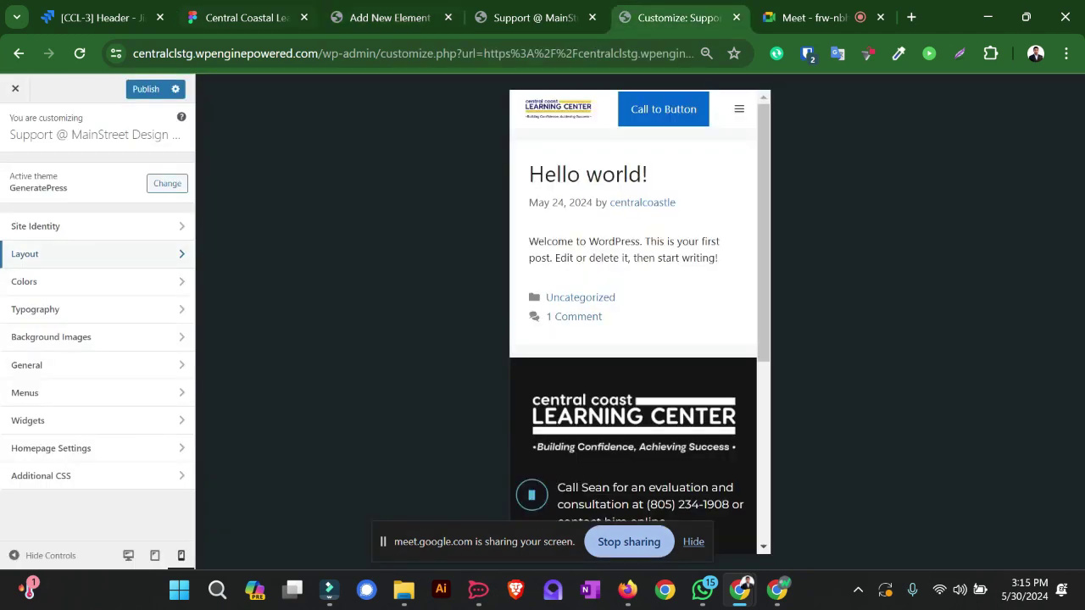
{"action": "left_click", "coordinate": [80, 54]}
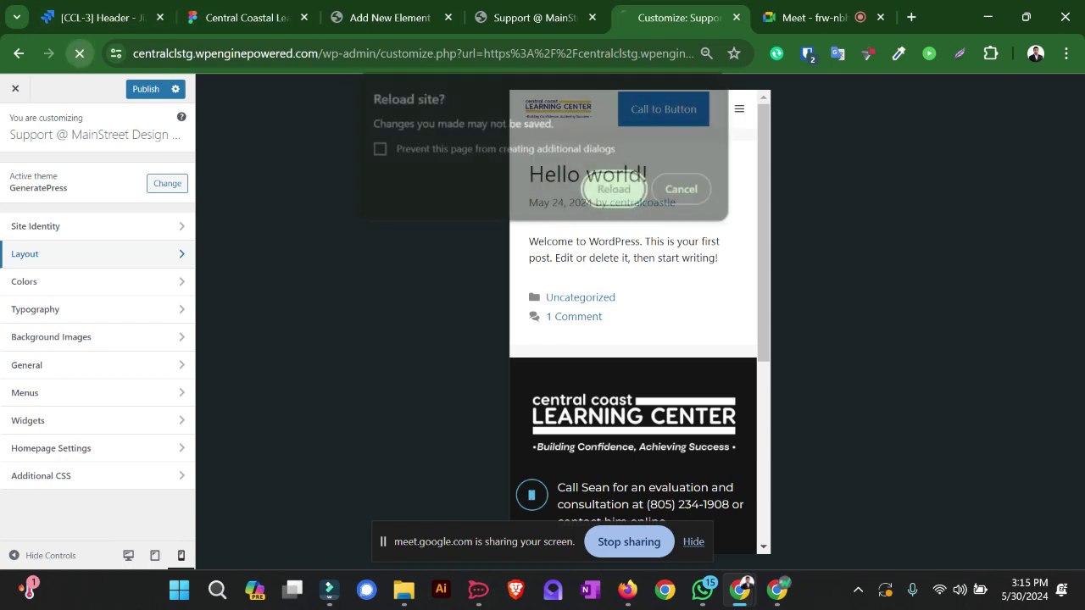
{"action": "left_click", "coordinate": [613, 188]}
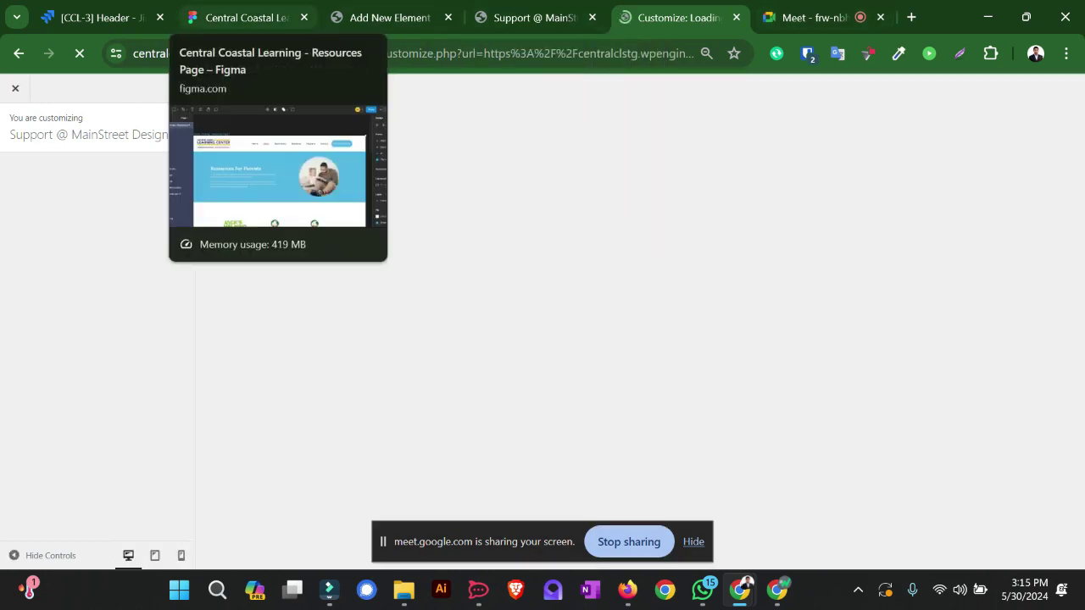
{"action": "left_click", "coordinate": [386, 17]}
{"action": "left_click", "coordinate": [974, 93]}
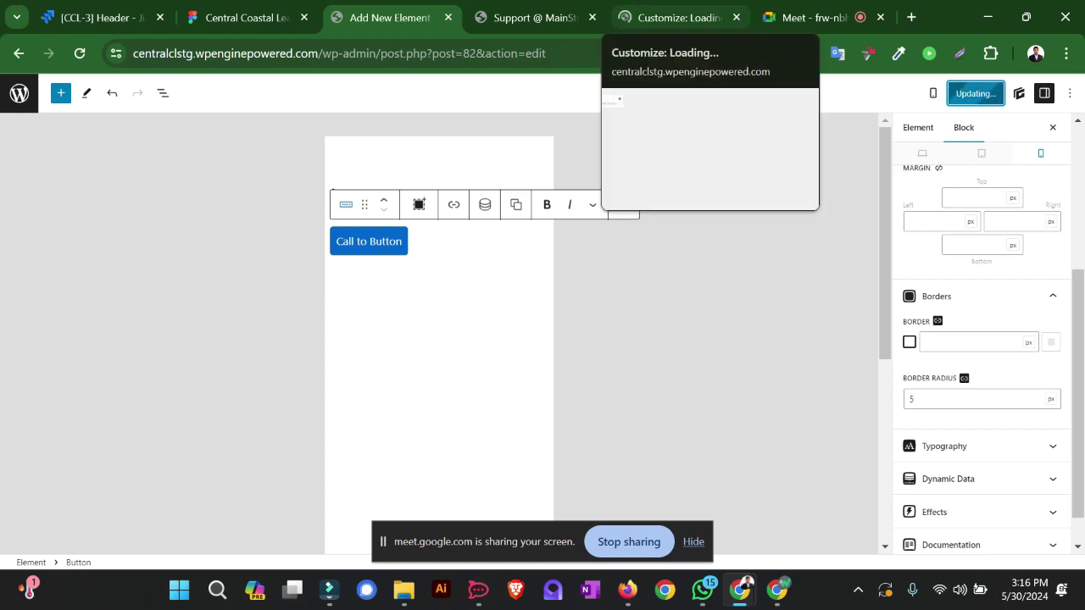
{"action": "left_click", "coordinate": [674, 17]}
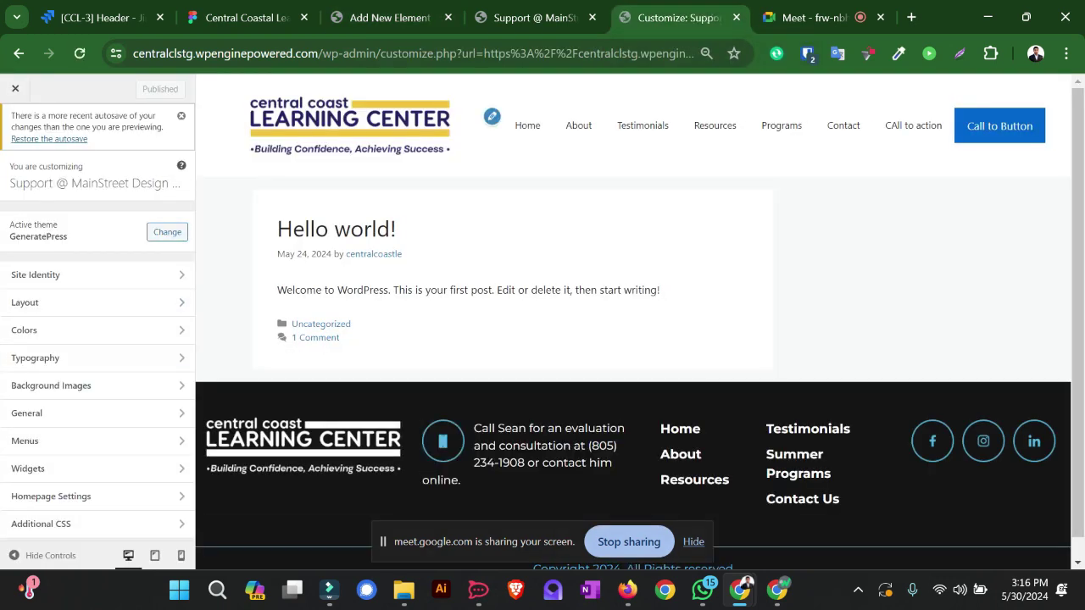
{"action": "left_click", "coordinate": [181, 555]}
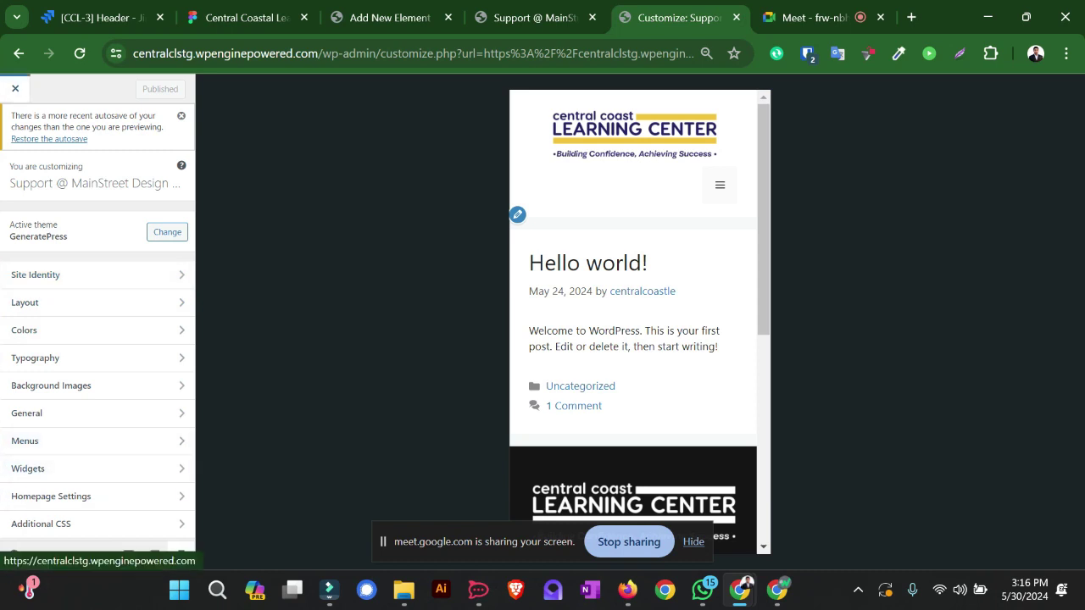
Step: Dismiss the autosave notice and review the logo settings under Site Identity
{"action": "left_click", "coordinate": [181, 115]}
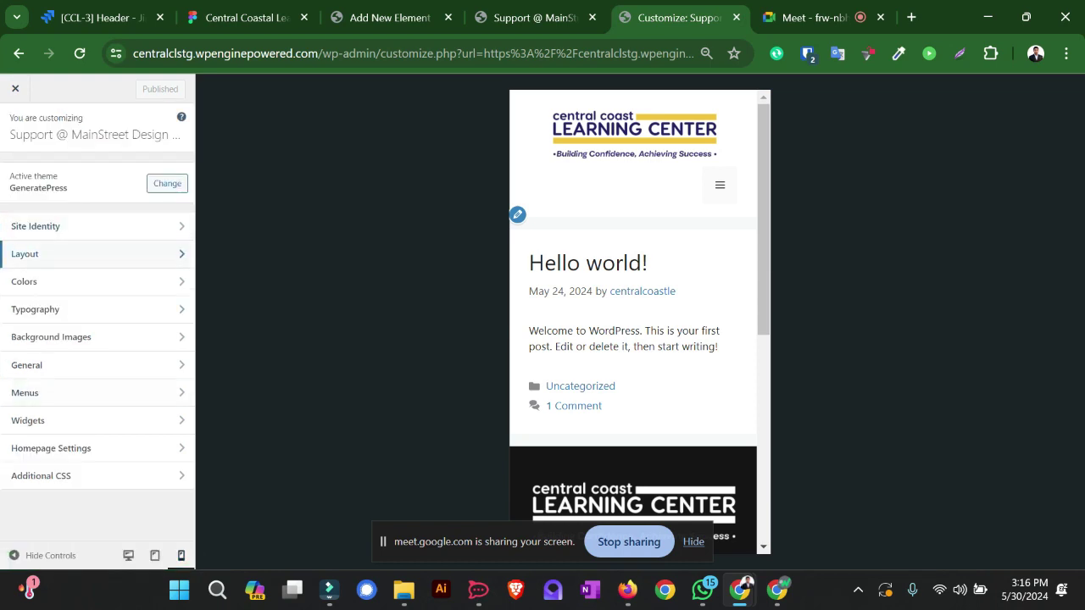
{"action": "left_click", "coordinate": [85, 226]}
{"action": "scroll", "coordinate": [94, 322], "scroll_direction": "down", "scroll_amount": 1}
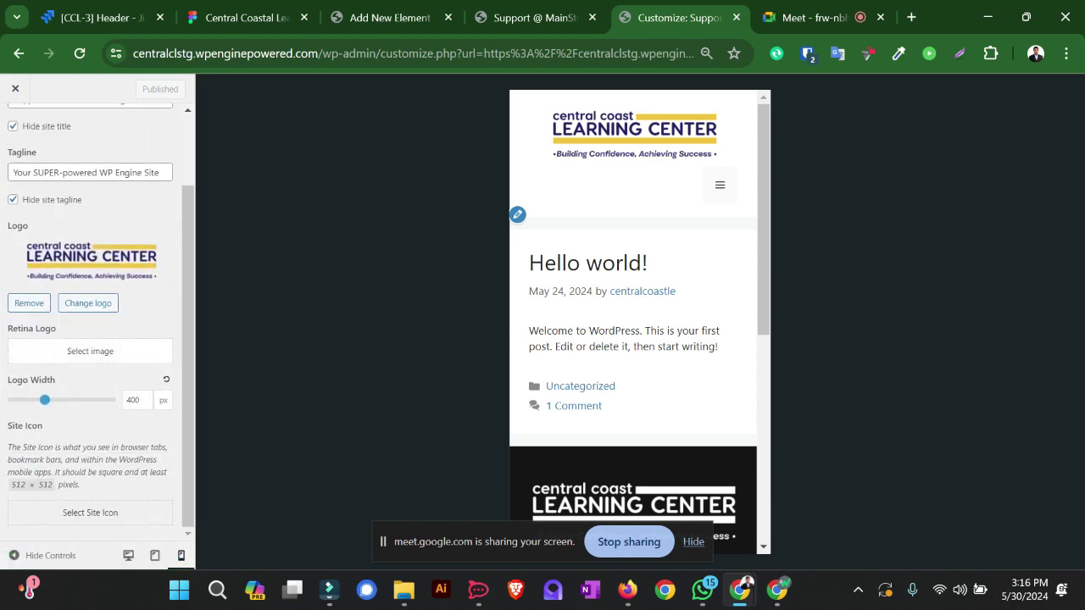
{"action": "scroll", "coordinate": [149, 400], "scroll_direction": "up", "scroll_amount": 3}
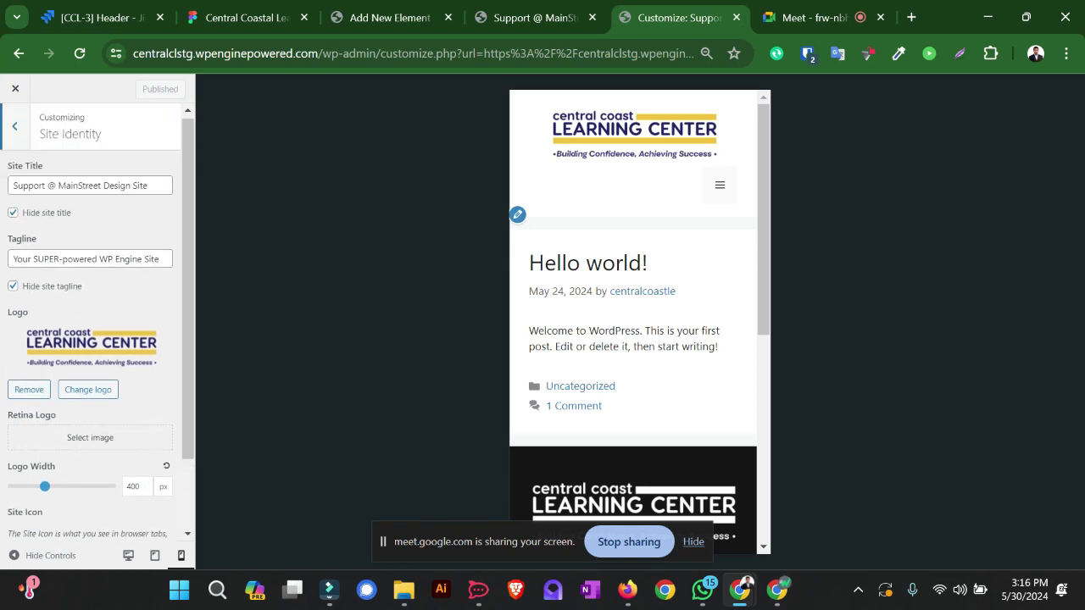
Step: Turn on the mobile header in the layout's Header settings
{"action": "left_click", "coordinate": [12, 123]}
{"action": "left_click", "coordinate": [85, 253]}
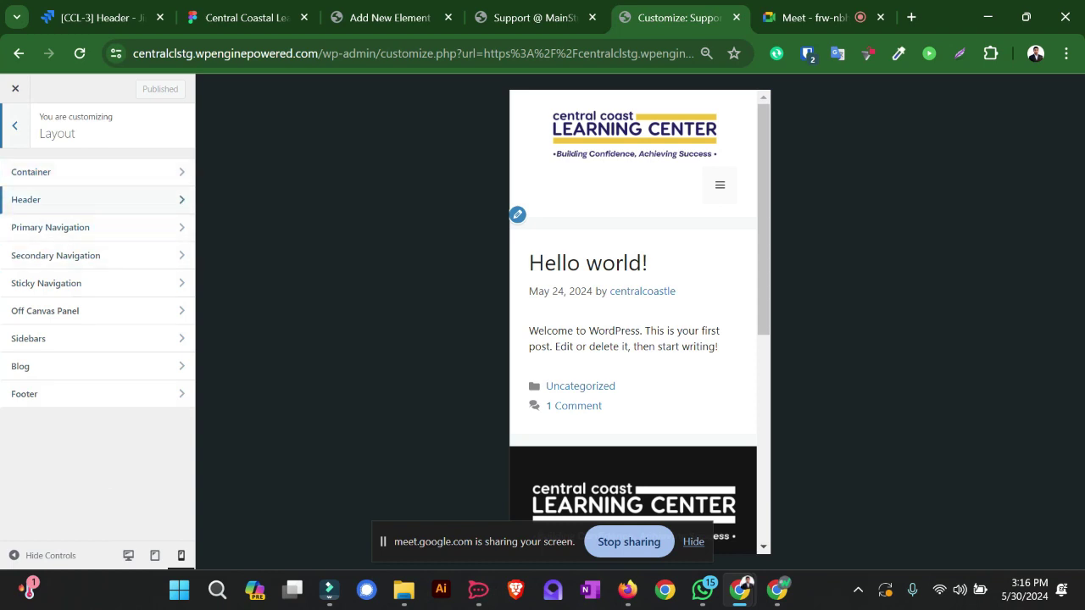
{"action": "left_click", "coordinate": [51, 199]}
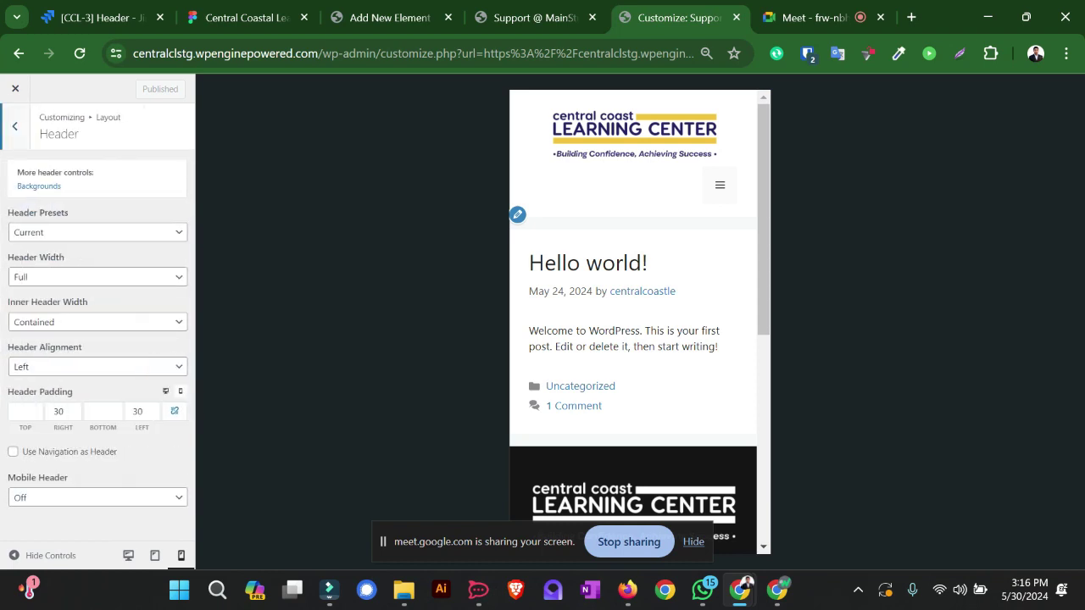
{"action": "left_click", "coordinate": [97, 498]}
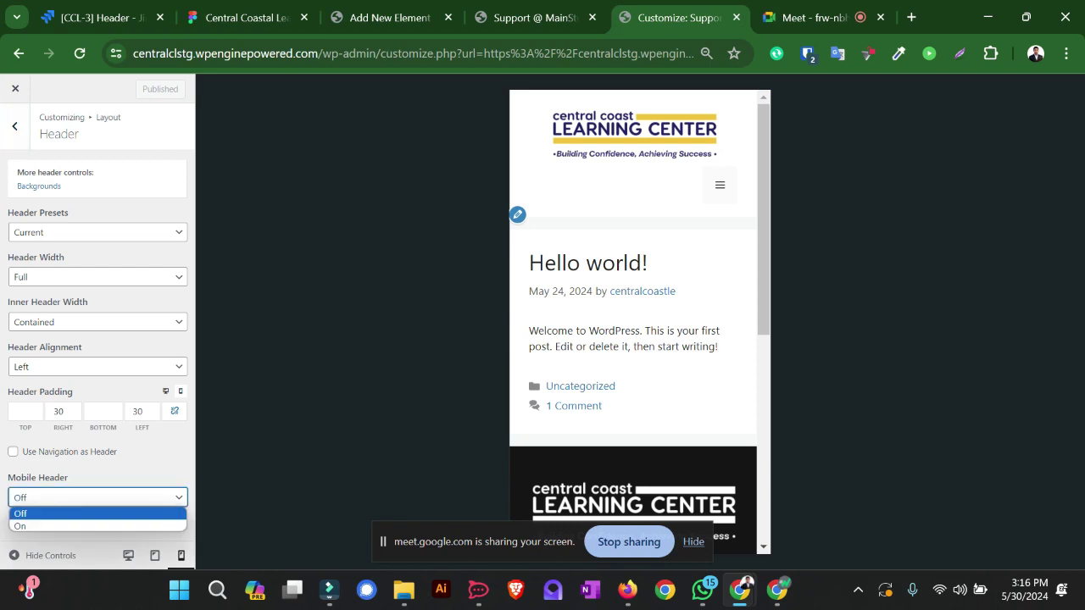
{"action": "key", "text": "Down"}
{"action": "key", "text": "Return"}
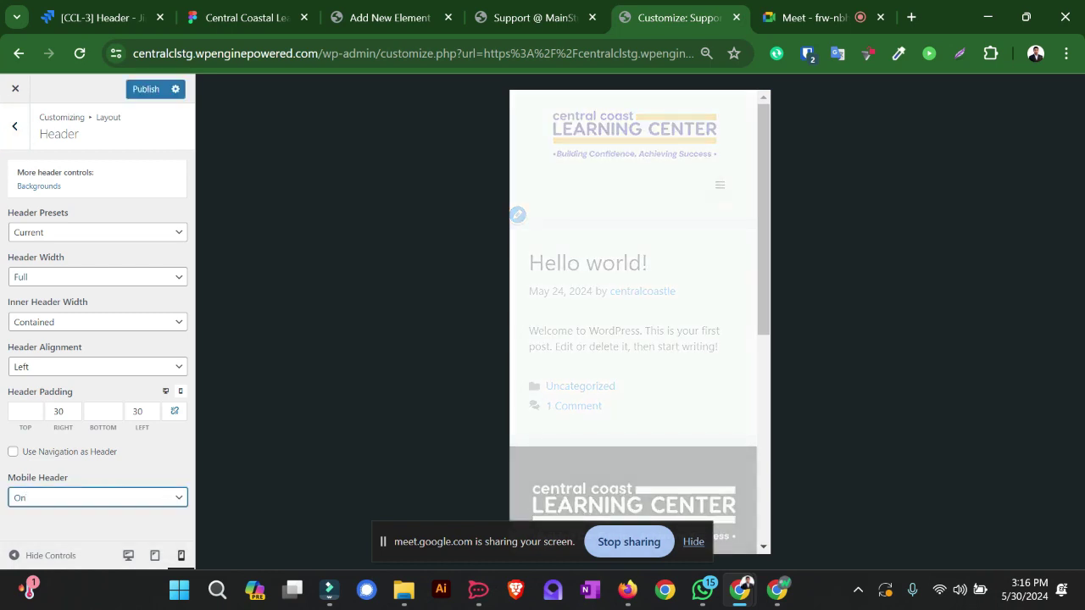
Step: Set the library image Mask-group-1.png as the mobile header's logo, publish the change, and look at the live site before returning to the Customizer
{"action": "scroll", "coordinate": [93, 474], "scroll_direction": "down", "scroll_amount": 2}
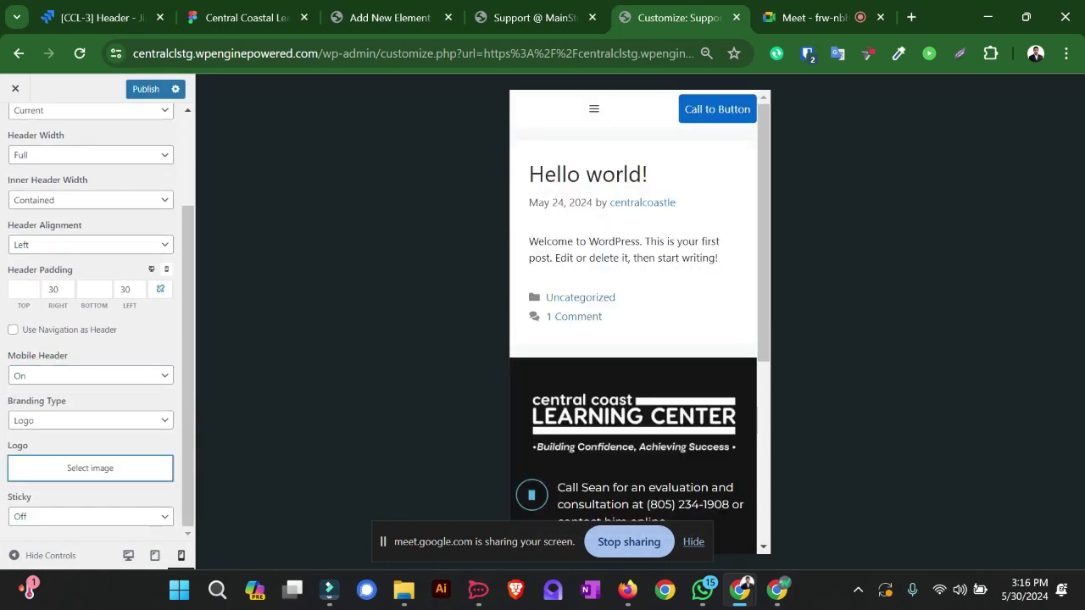
{"action": "left_click", "coordinate": [90, 468]}
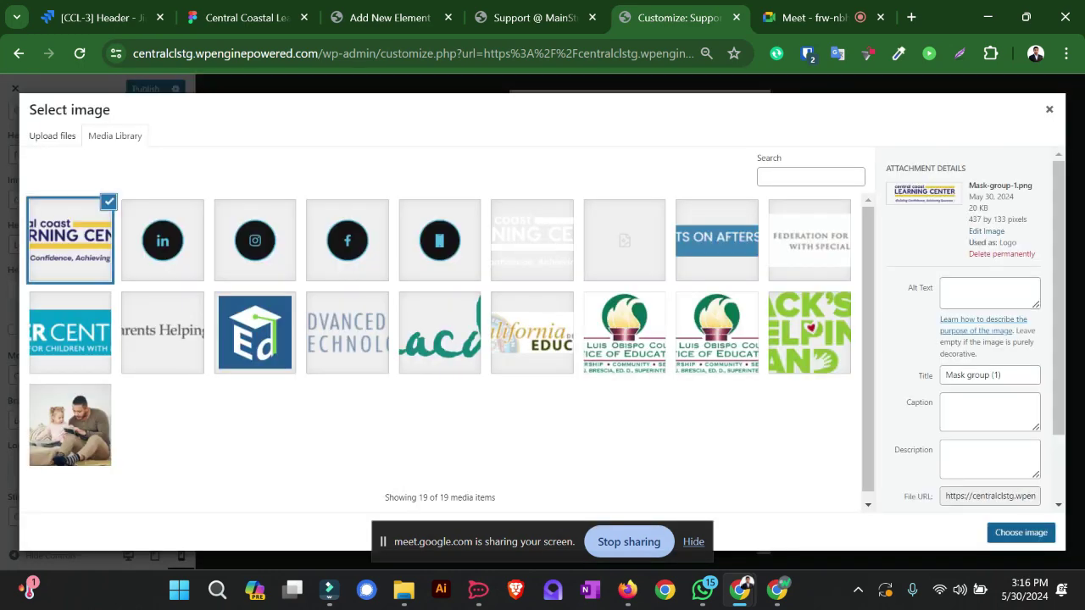
{"action": "left_click", "coordinate": [1022, 533]}
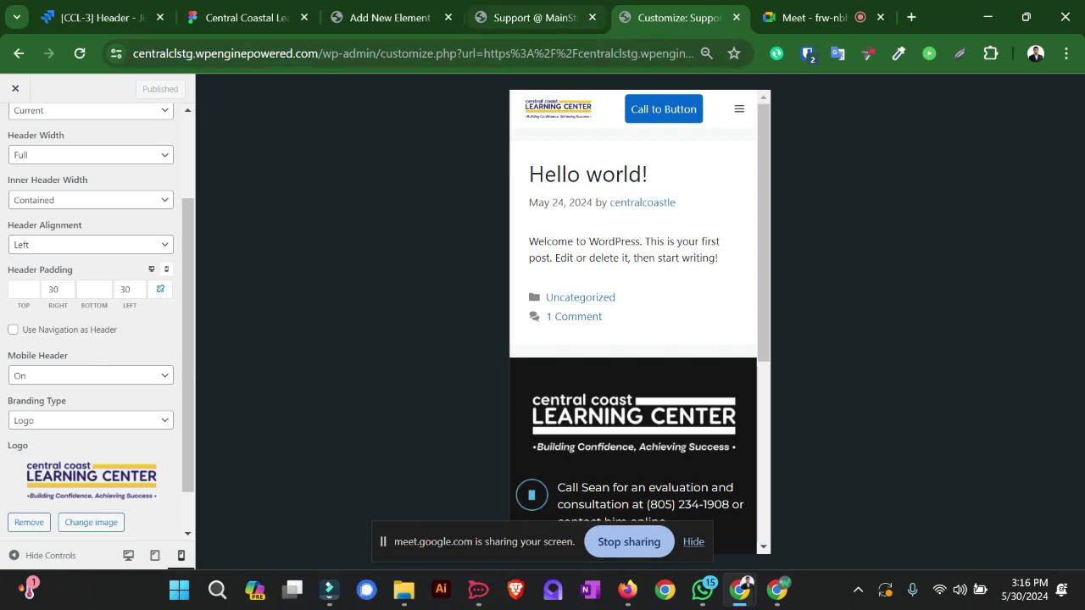
{"action": "left_click", "coordinate": [532, 17]}
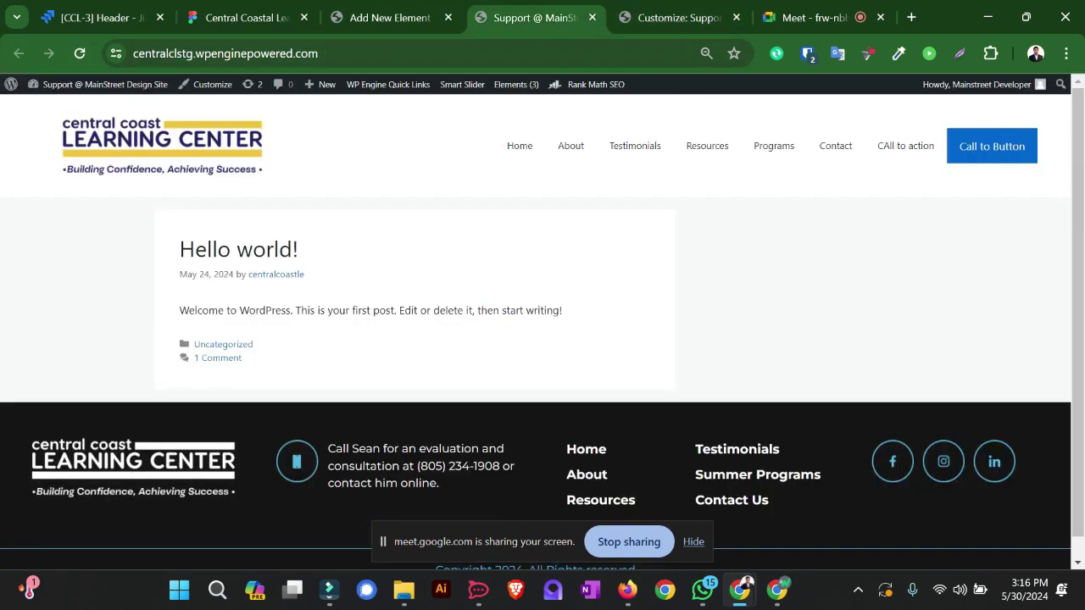
{"action": "key", "text": "ctrl+Tab"}
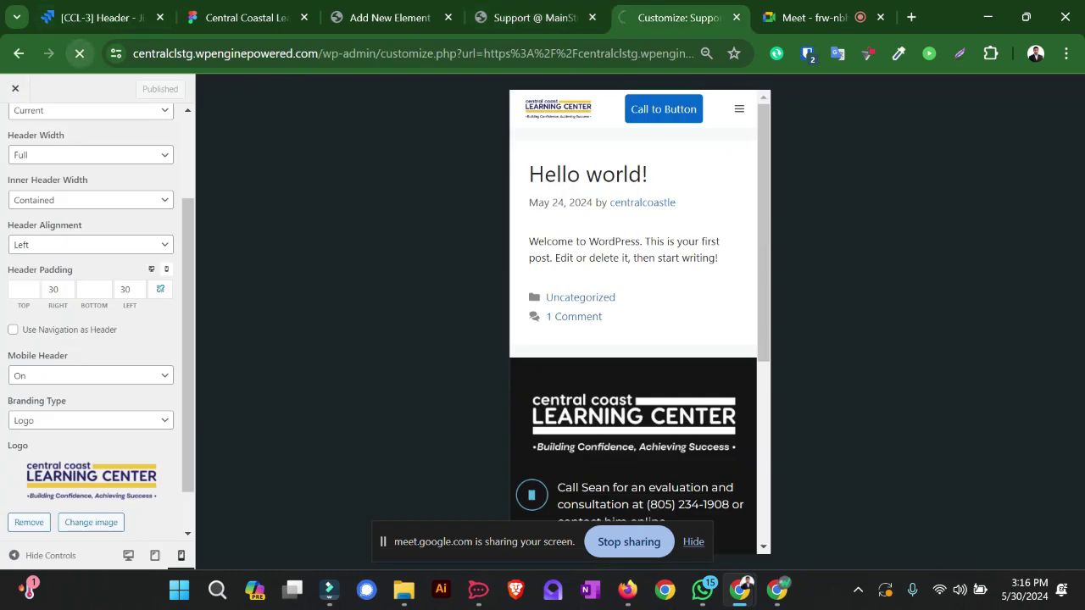